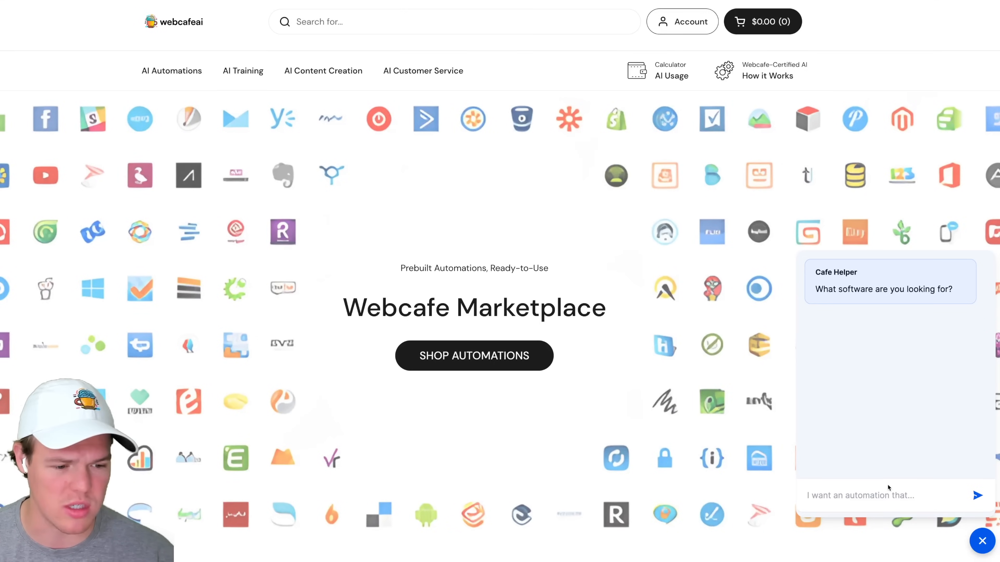
- Ask the Cafe Helper chatbot "I am looking for a automation to help me with my emails" and read through its recommendations
click(875, 495)
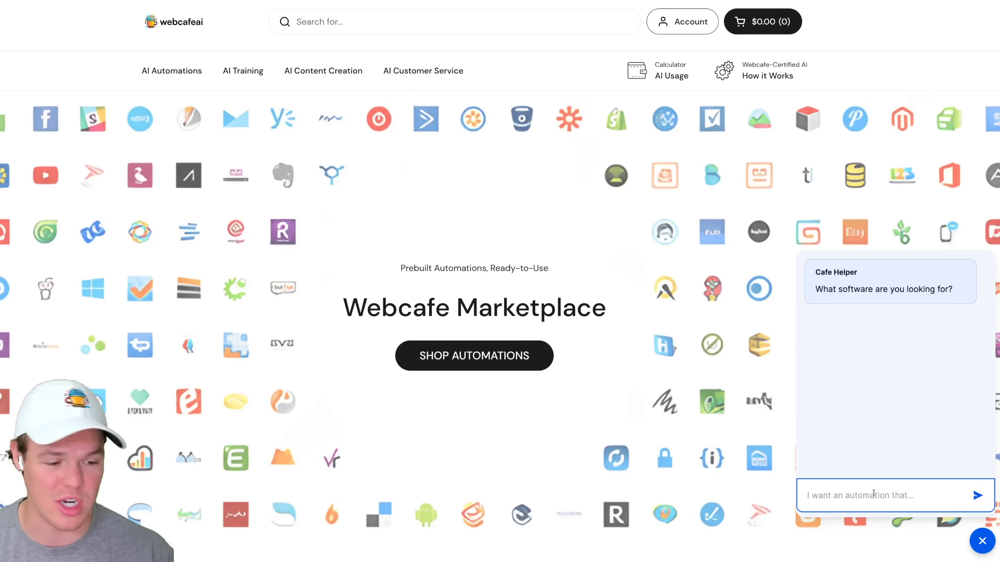
text(I am lo)
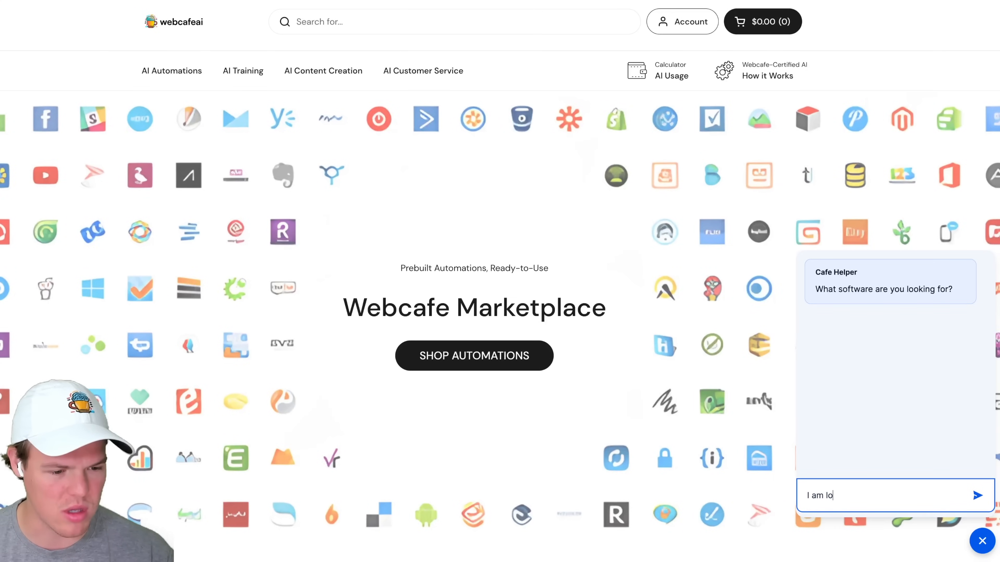
text(oking for a )
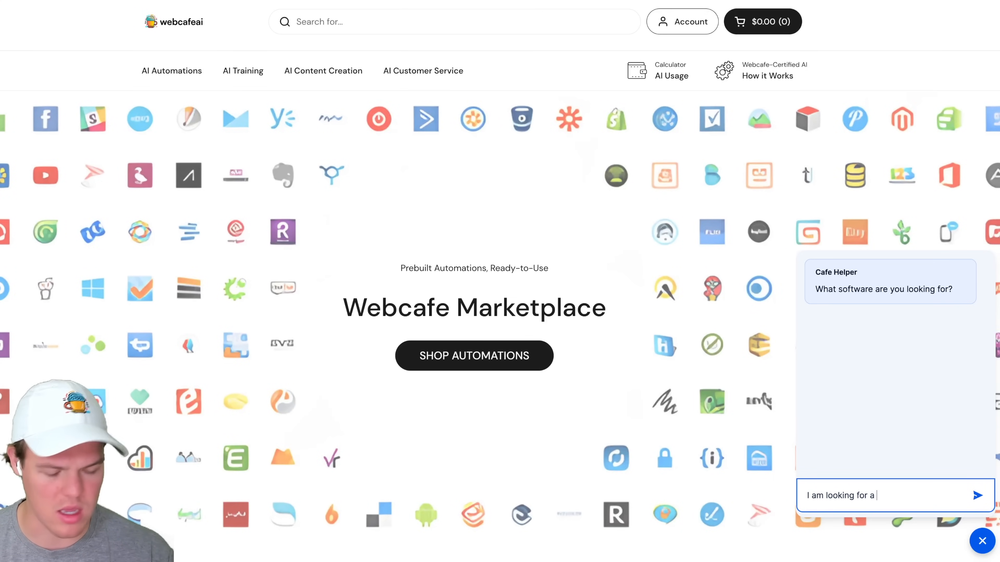
text(automation to help w)
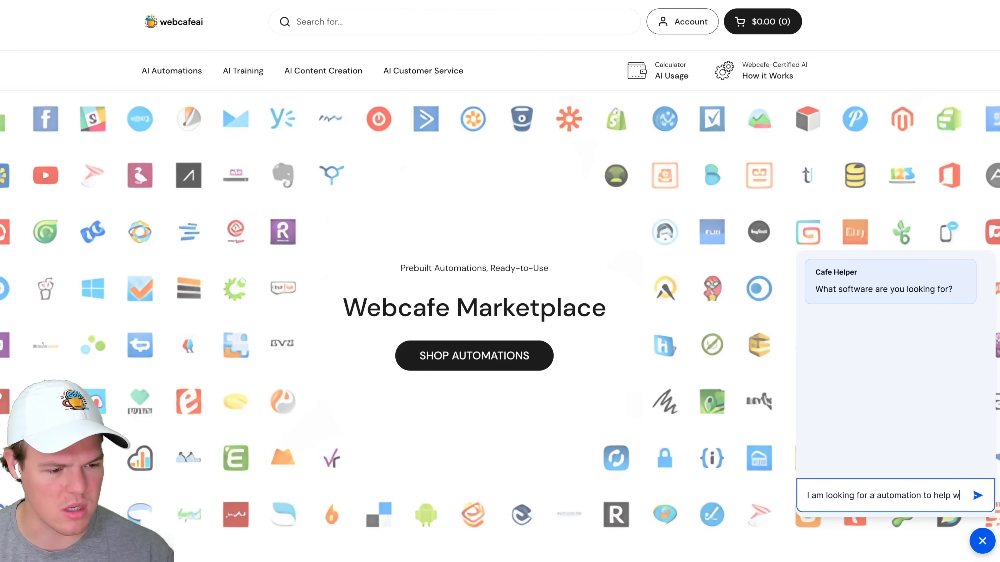
key(BackSpace)
text(me with )
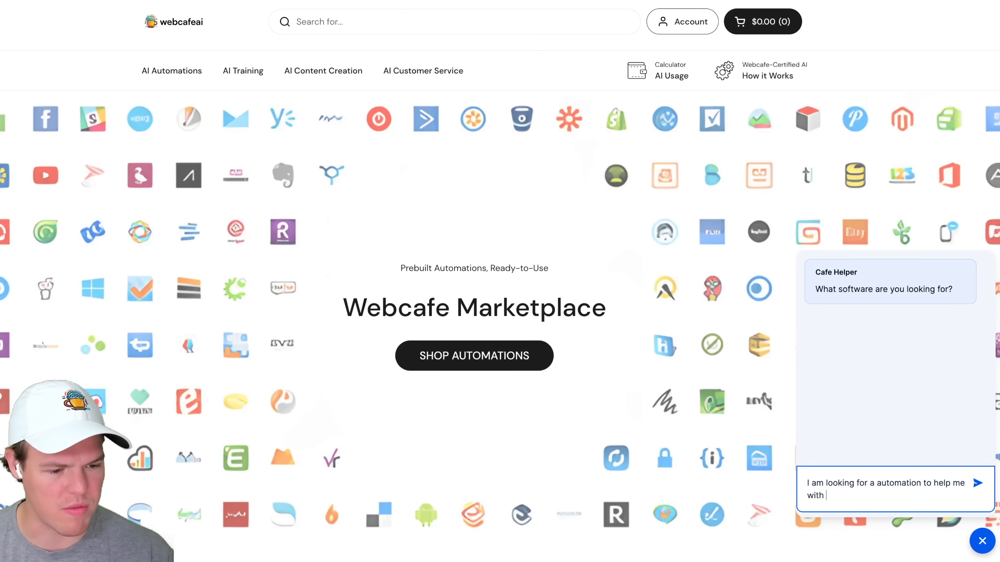
text(my emails)
key(Return)
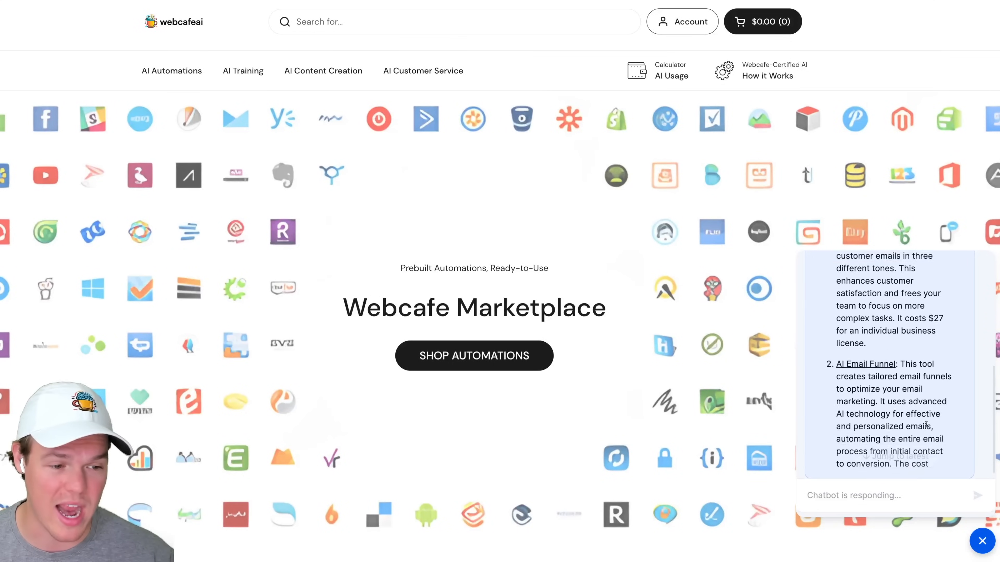
scroll(919, 402, up, 6)
scroll(906, 393, down, 4)
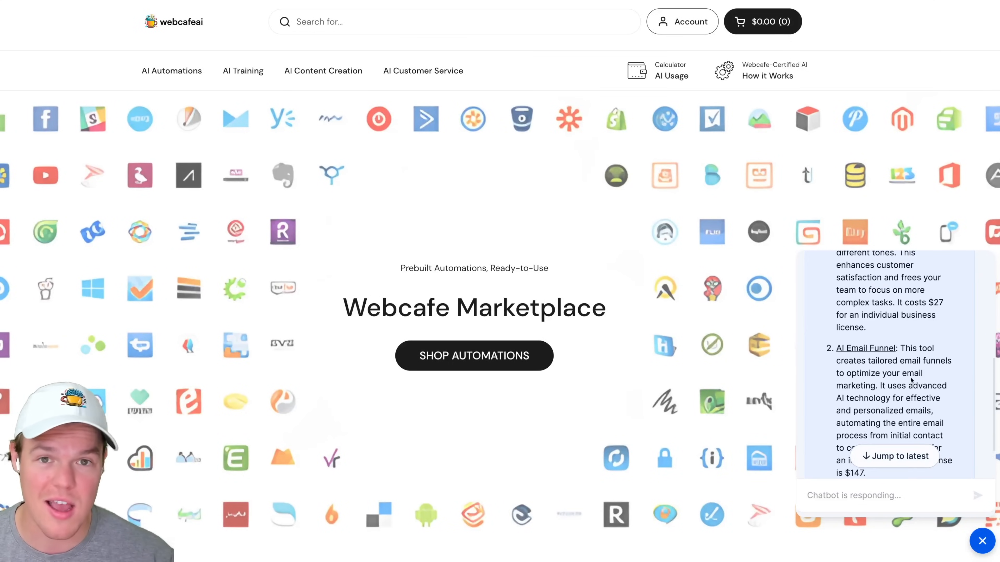
scroll(704, 307, down, 3)
scroll(705, 306, up, 3)
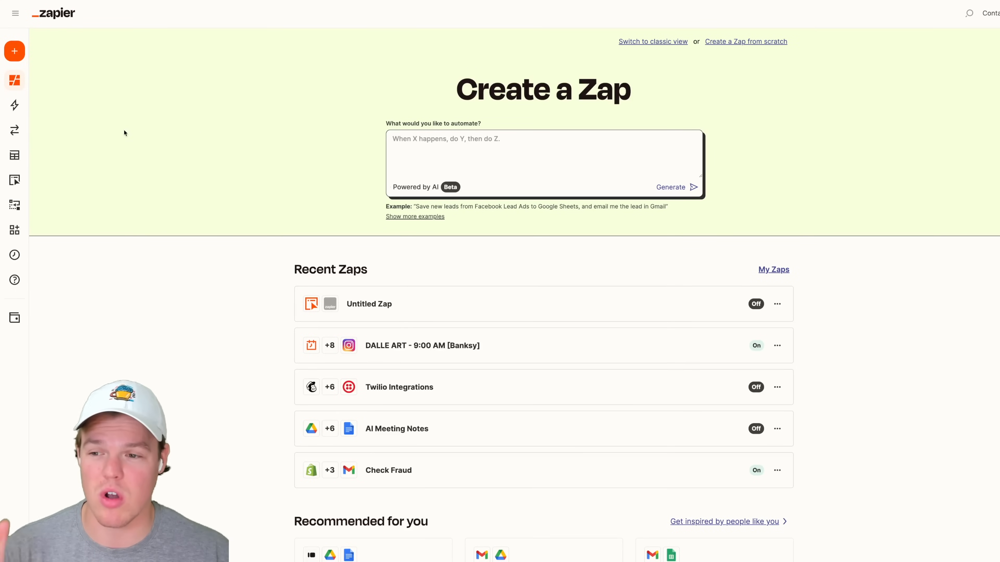
- In Zapier Interfaces, create a new interface from scratch and add the experimental Chatbot component to its page
mouse_move(18, 185)
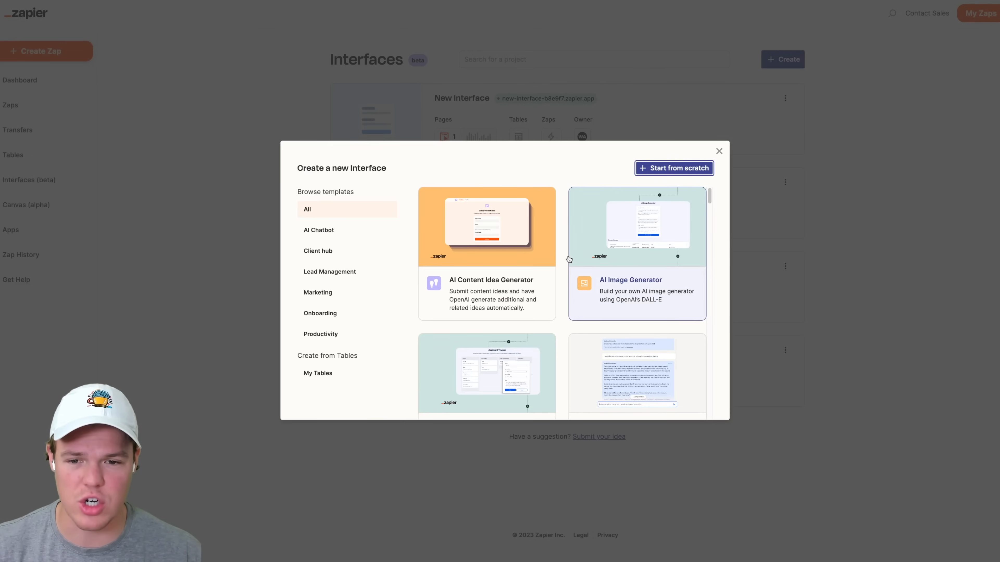
click(674, 169)
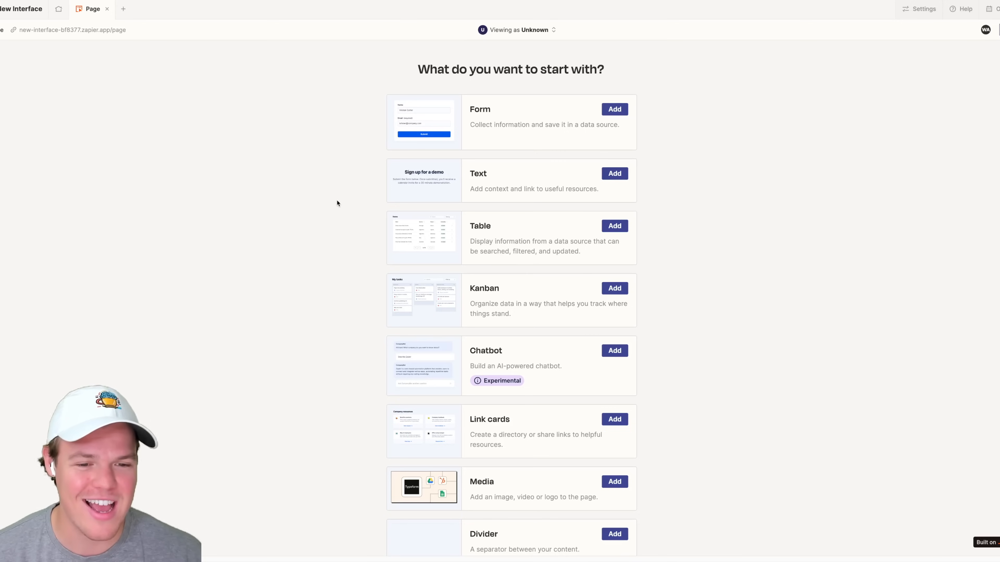
scroll(331, 209, down, 1)
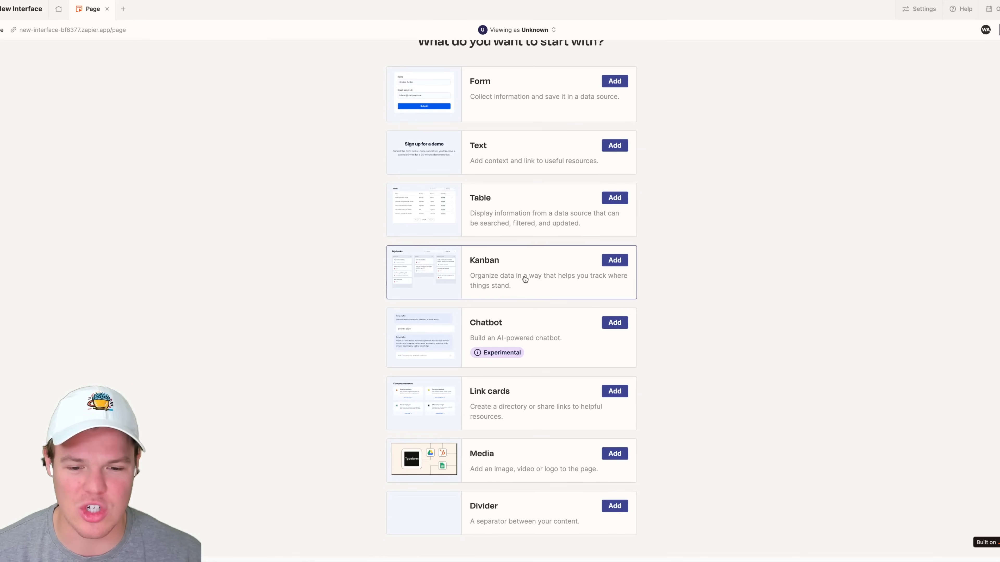
click(608, 323)
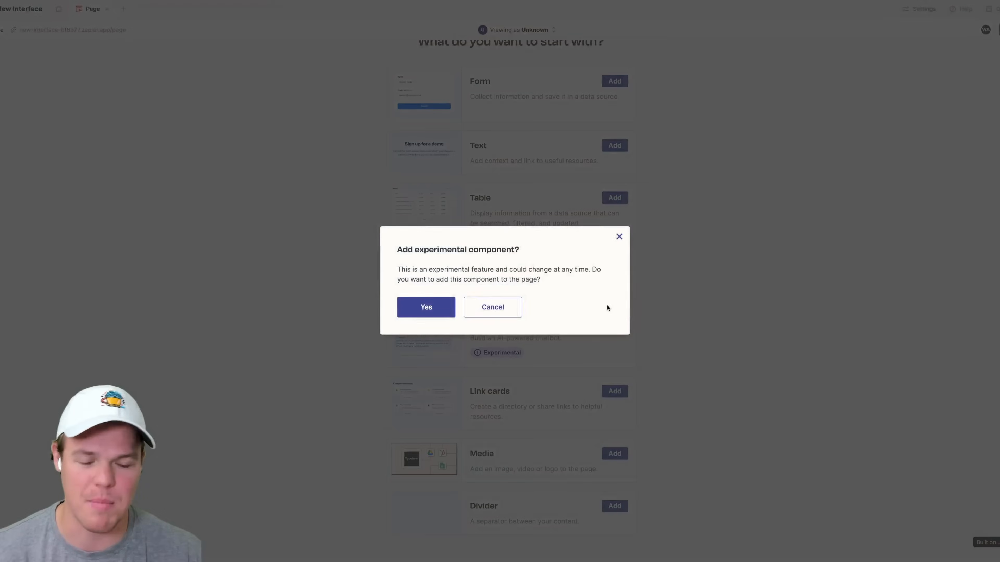
click(426, 308)
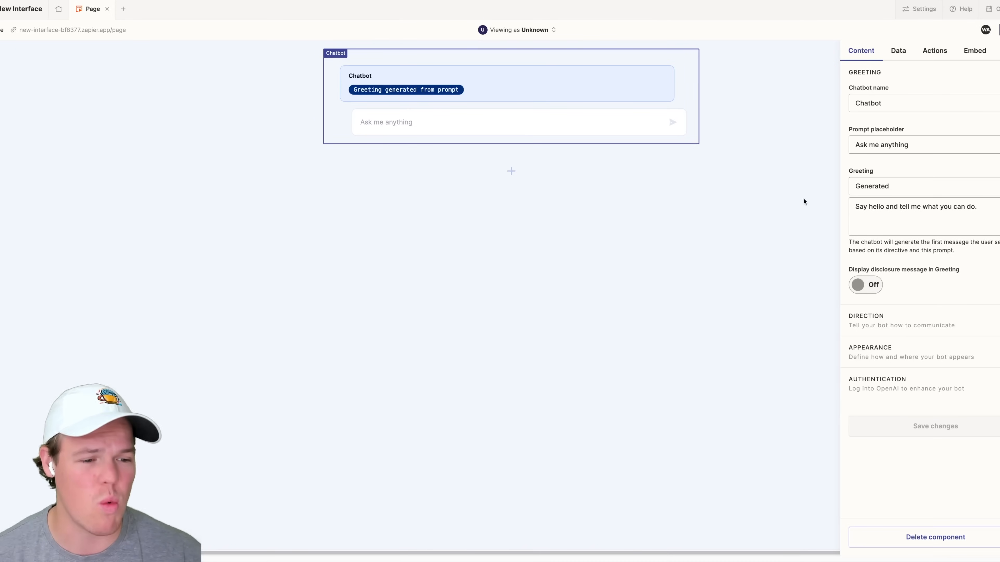
- Authenticate the chatbot with the existing OpenAI connection, set its model to OpenAI GPT-4, and save the changes
click(921, 379)
scroll(893, 362, down, 2)
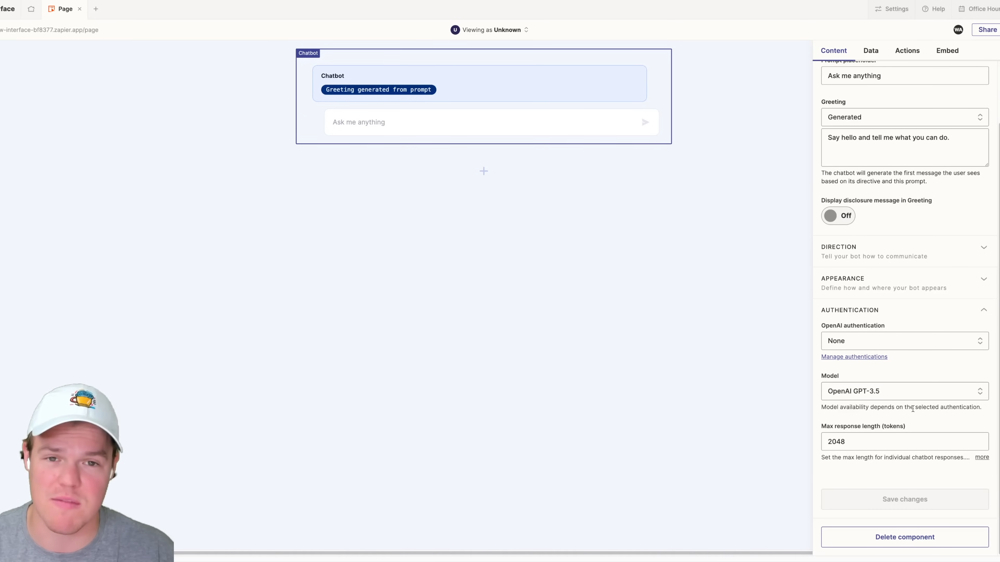
click(918, 343)
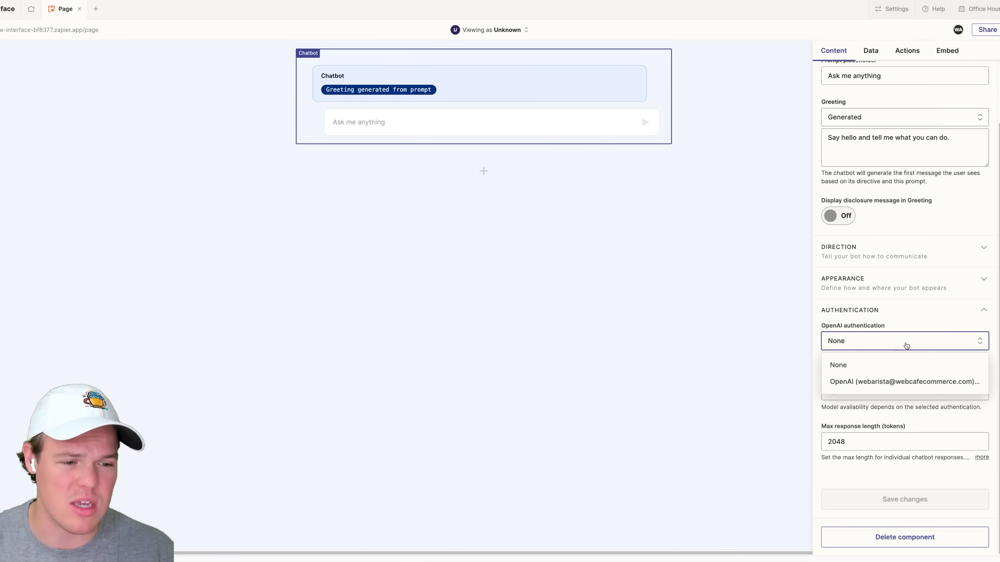
click(895, 381)
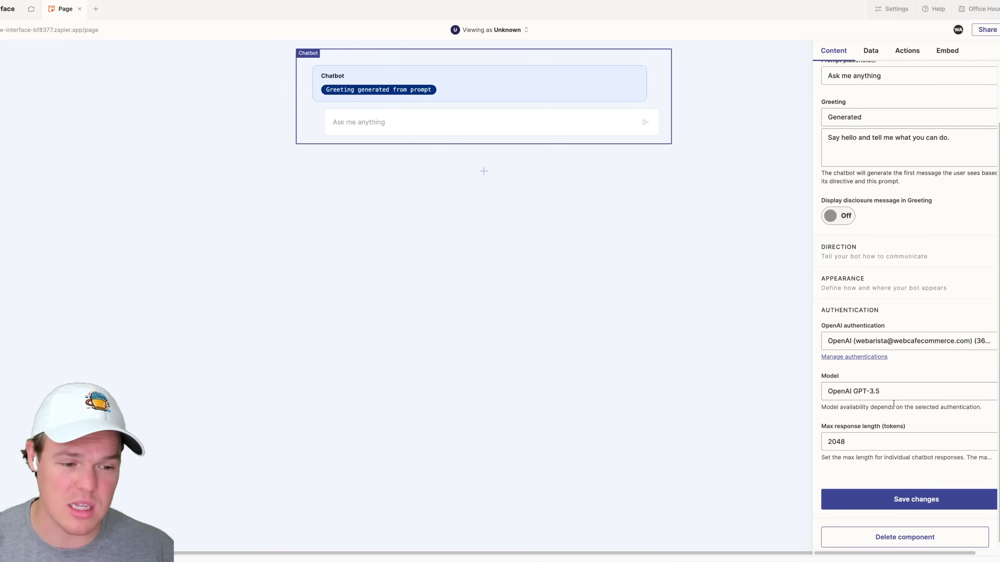
click(882, 392)
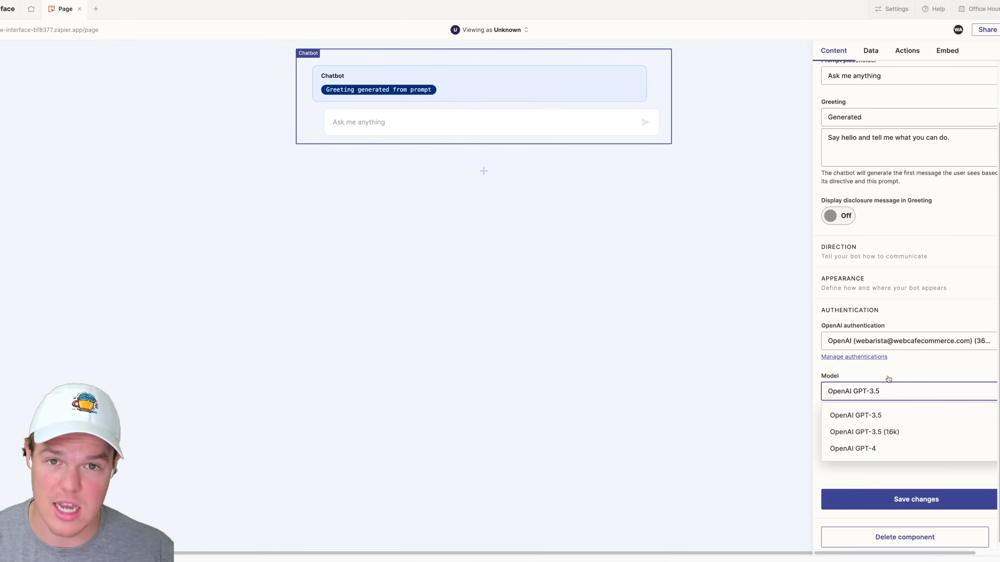
click(888, 449)
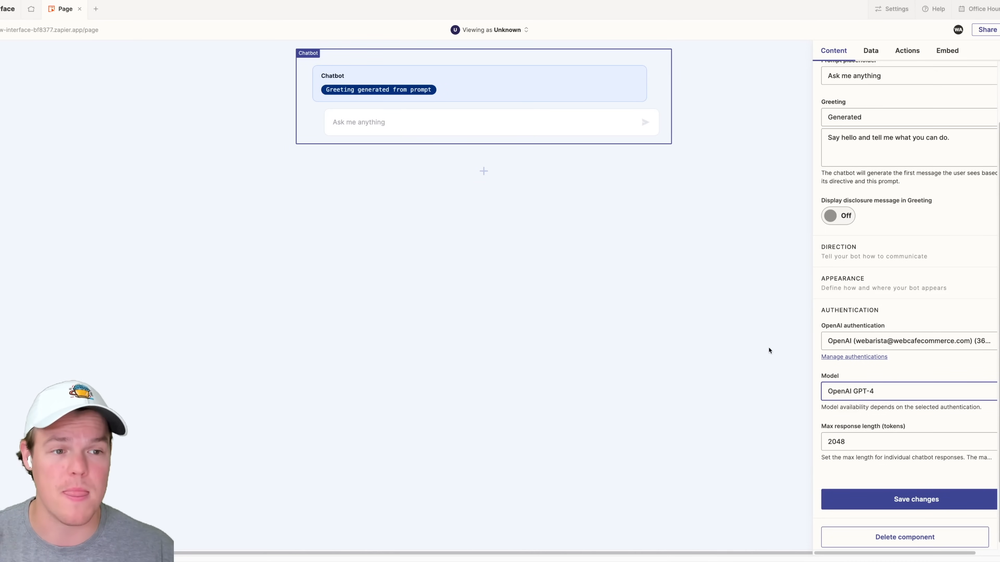
scroll(883, 377, up, 3)
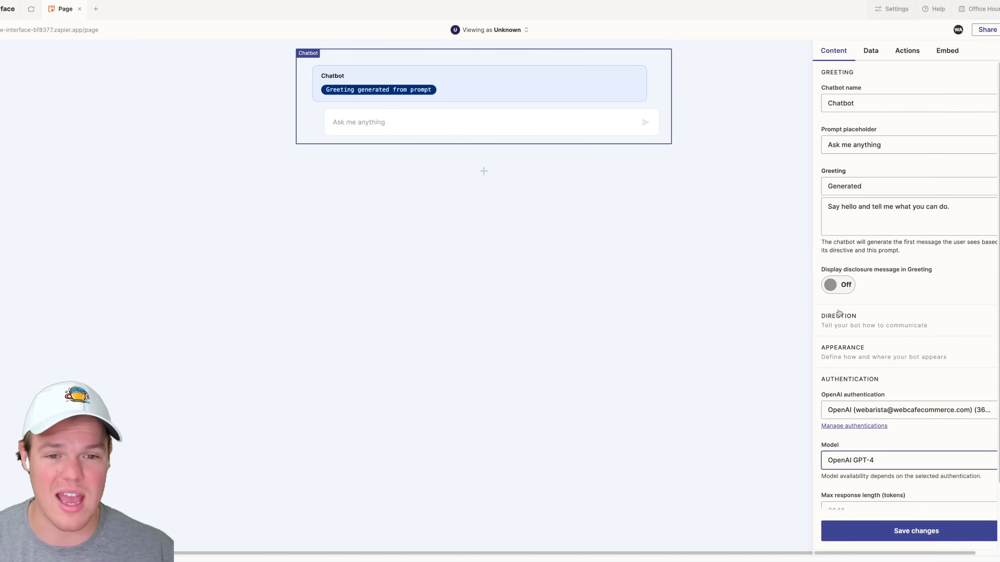
click(687, 268)
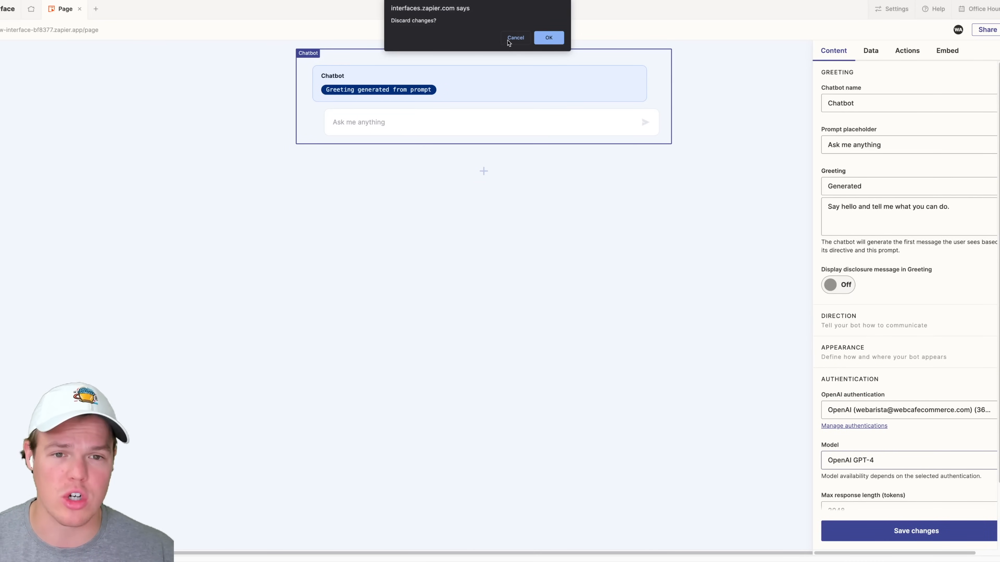
click(514, 38)
click(931, 533)
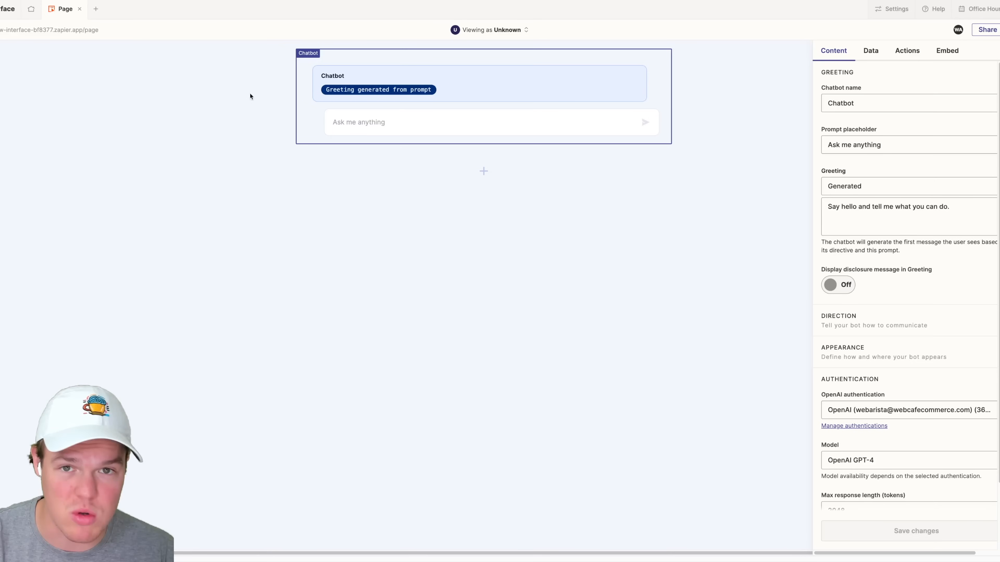
- Leave the chatbot component's configuration and open the general settings of the interface
click(219, 155)
click(318, 113)
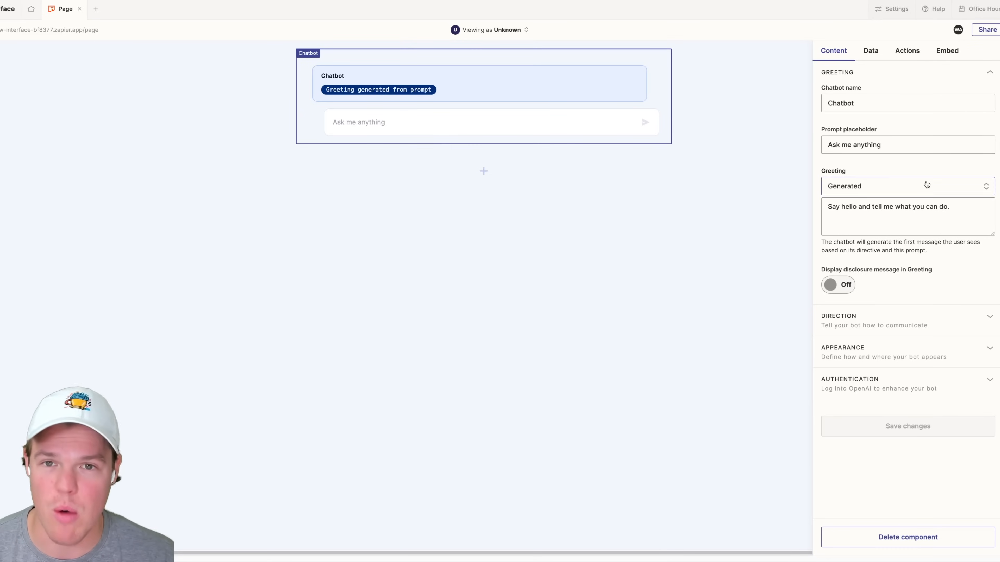
click(887, 15)
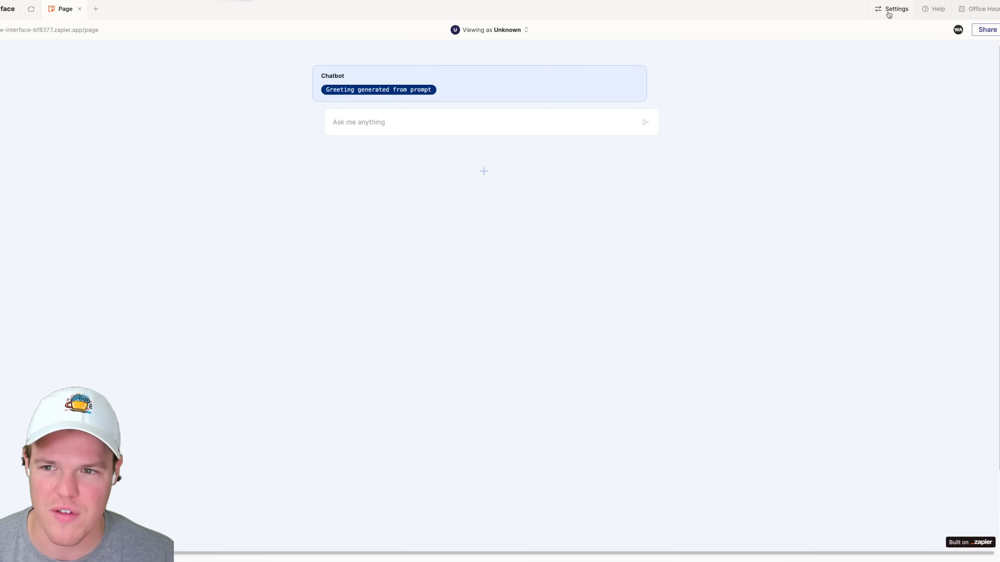
click(888, 15)
triple_click(262, 83)
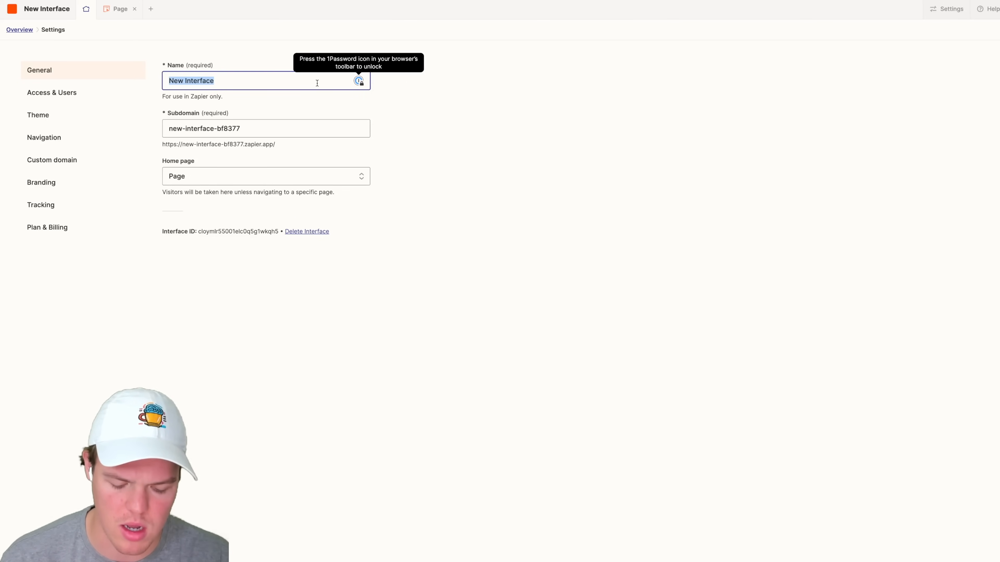
text(M)
key(BackSpace)
text(Sof)
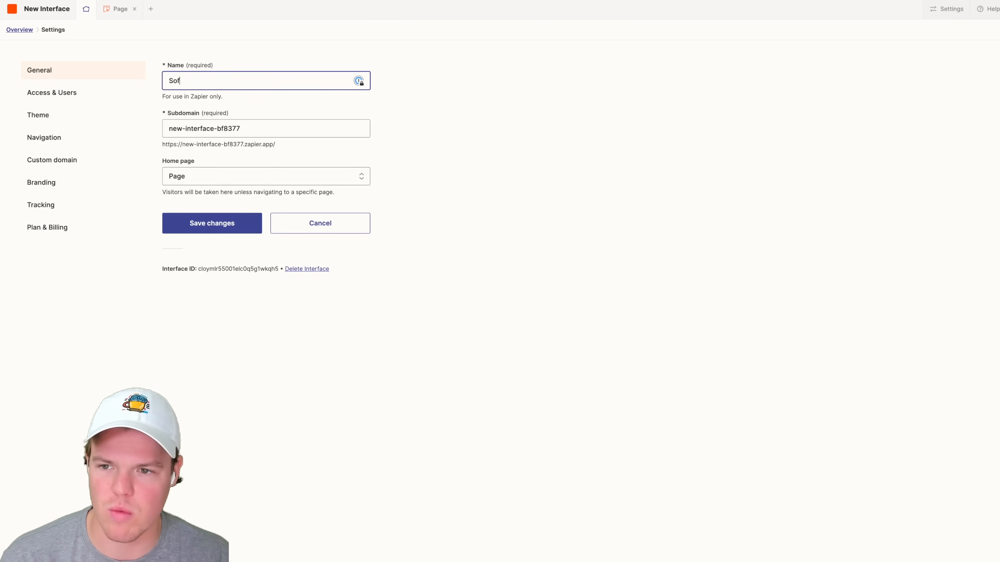
key(BackSpace)
key(BackSpace)
text(Mar)
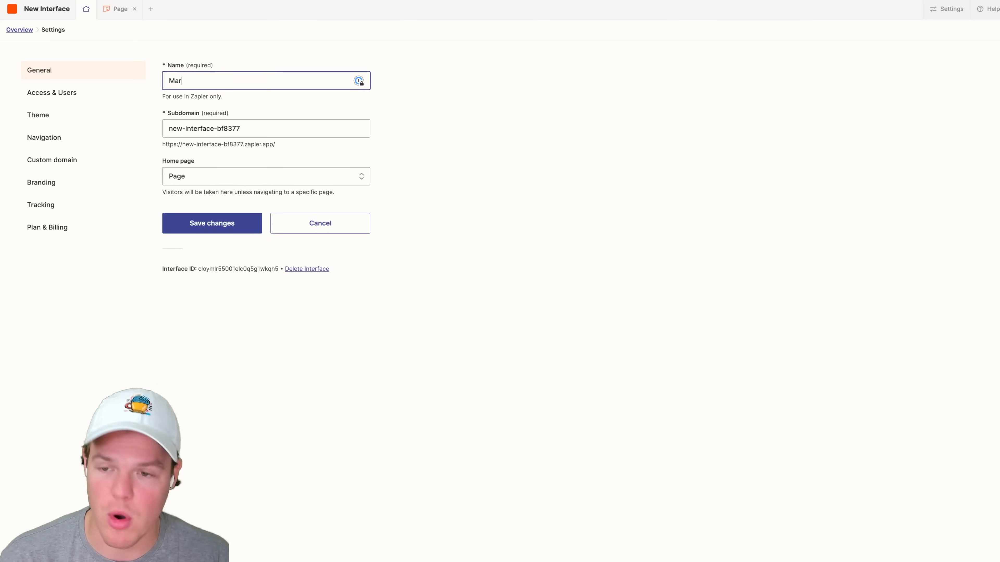
text(ketplace Chabot)
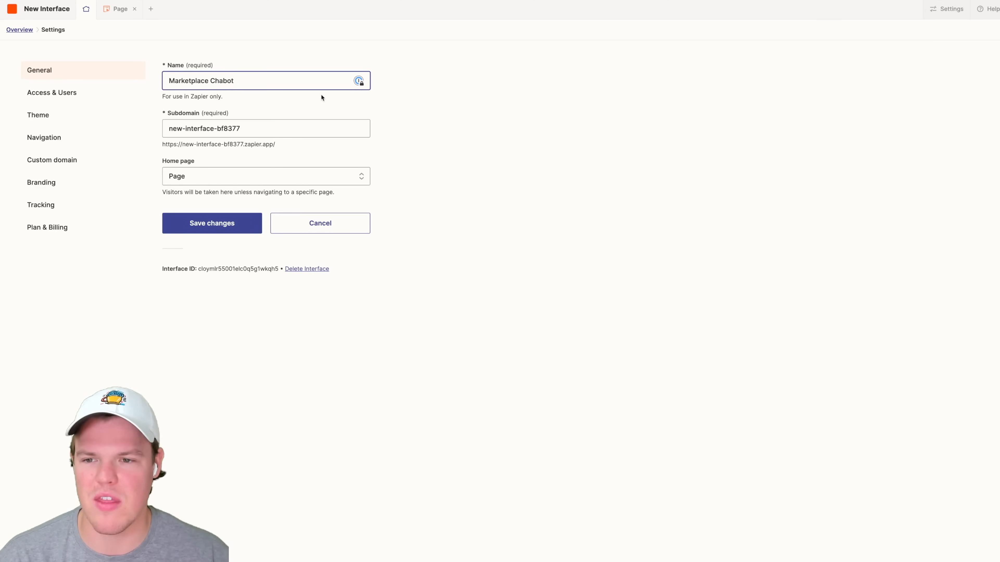
key(Tab)
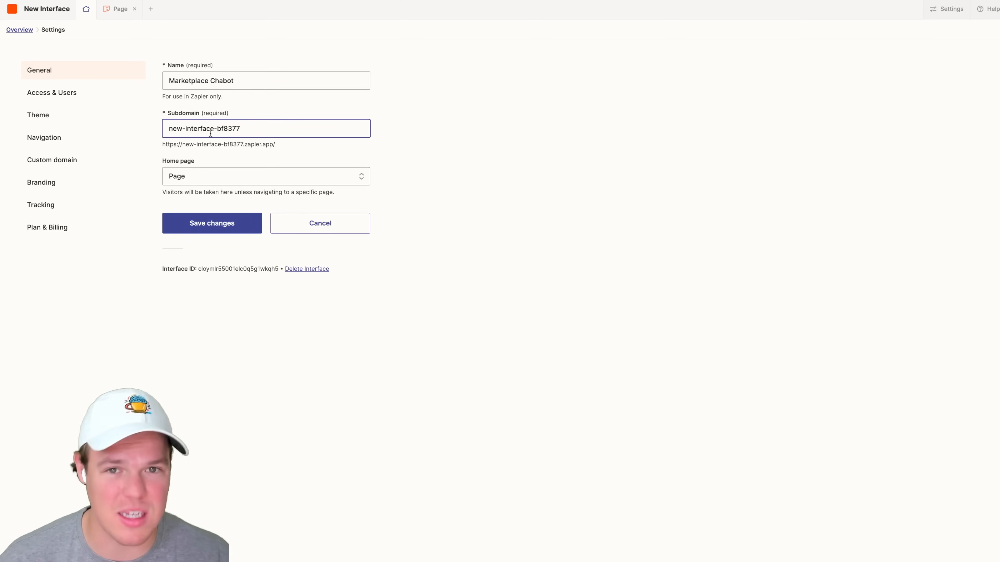
click(119, 137)
click(104, 77)
- Rename the interface "Marketplace Chatbot" and save the changes
click(192, 80)
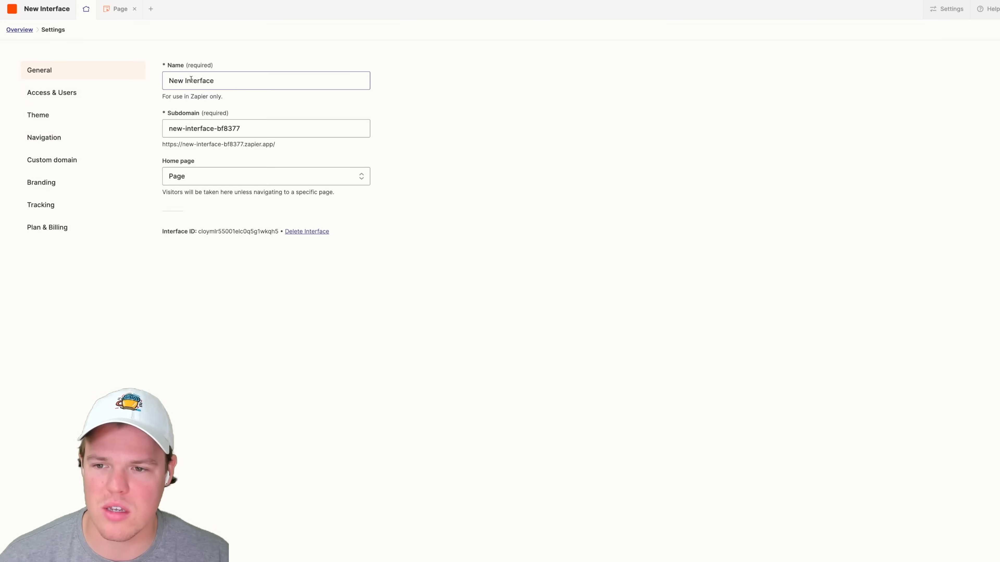
triple_click(192, 80)
text(Marketplace Chatbot)
click(424, 104)
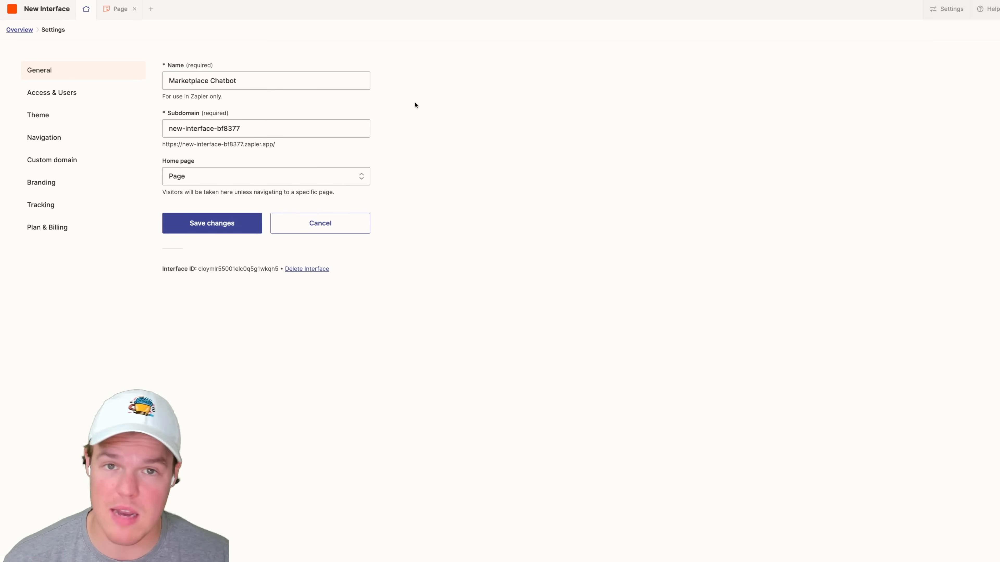
click(206, 228)
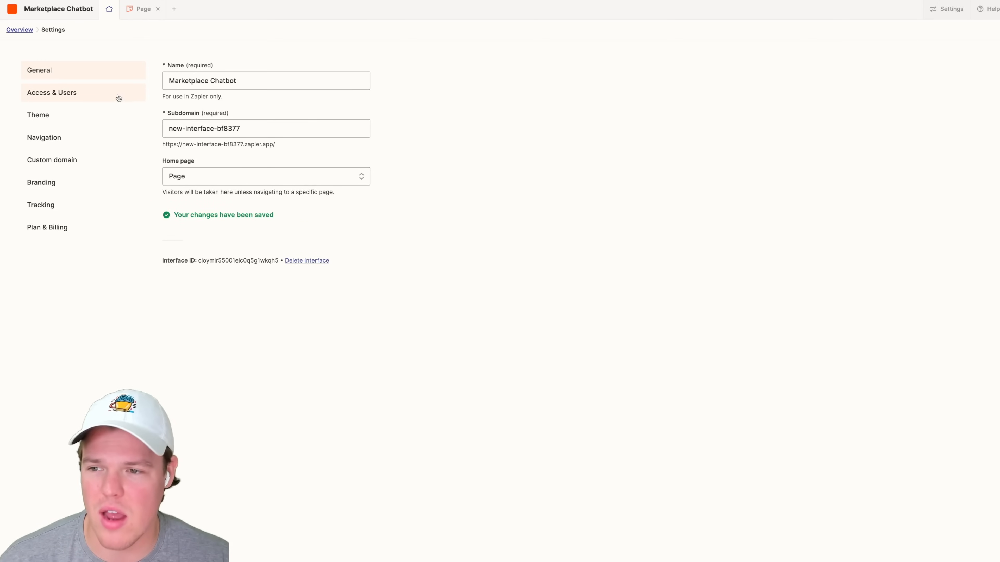
- Check the interface's access settings, then open the theme settings at the AI theme description
click(118, 95)
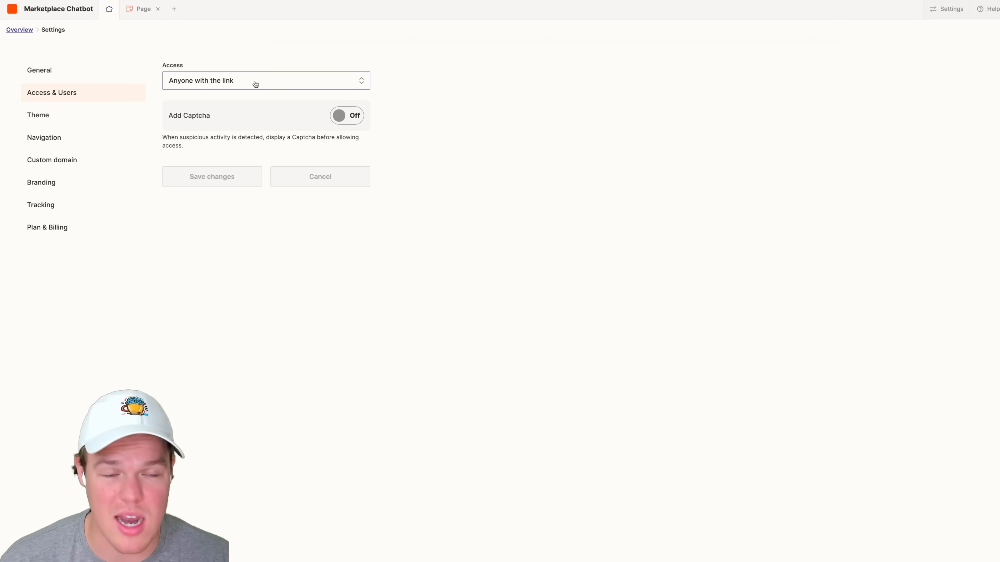
click(105, 115)
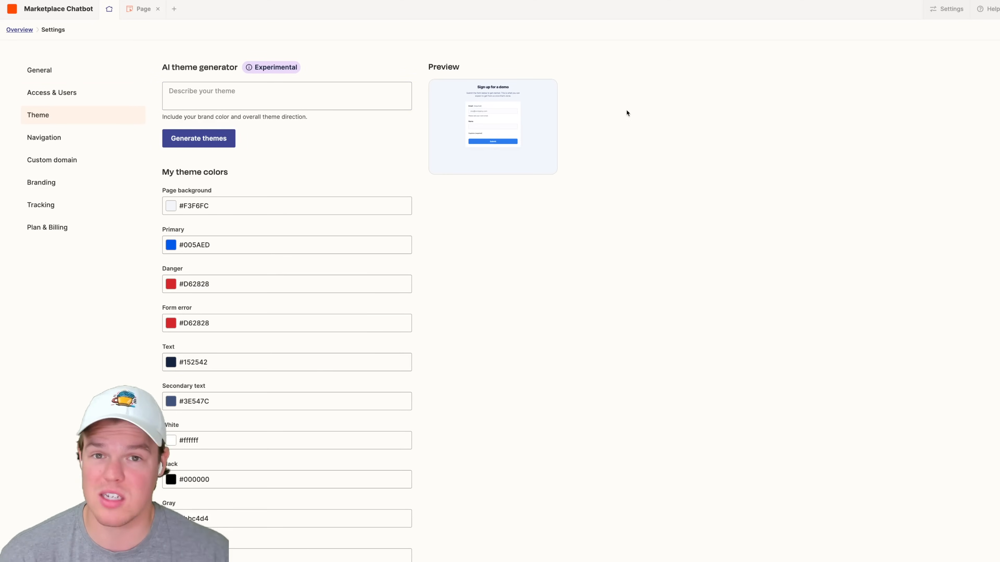
click(326, 93)
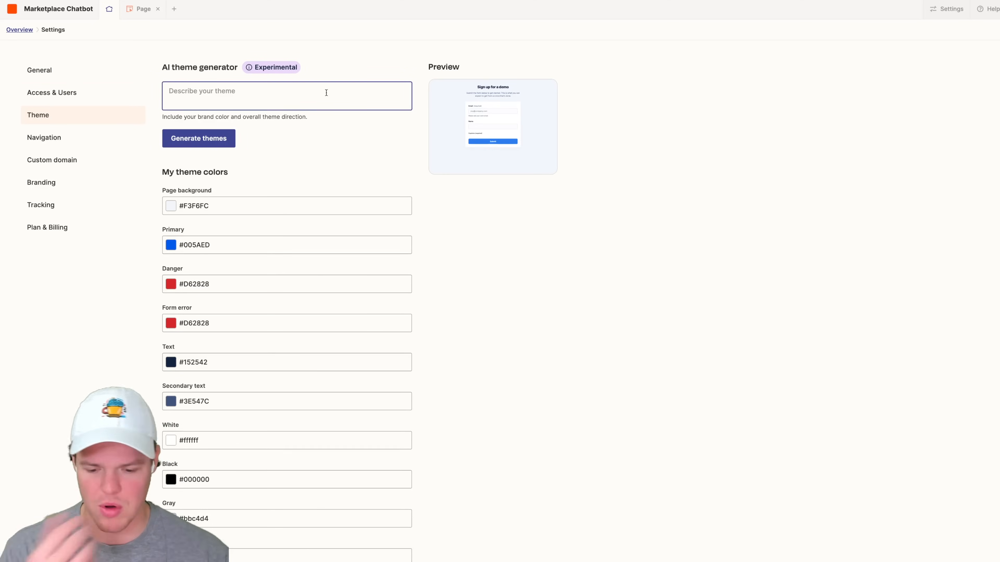
- Generate an AI theme from the description "Hey I wanna have it look like the youtube dark theme"
drag(133, 472, 238, 467)
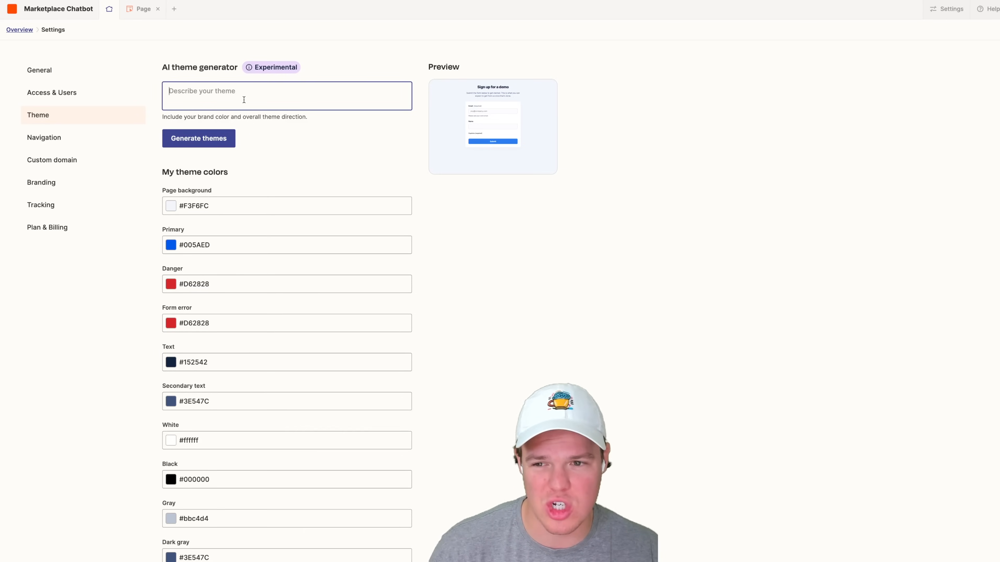
text(Hey )
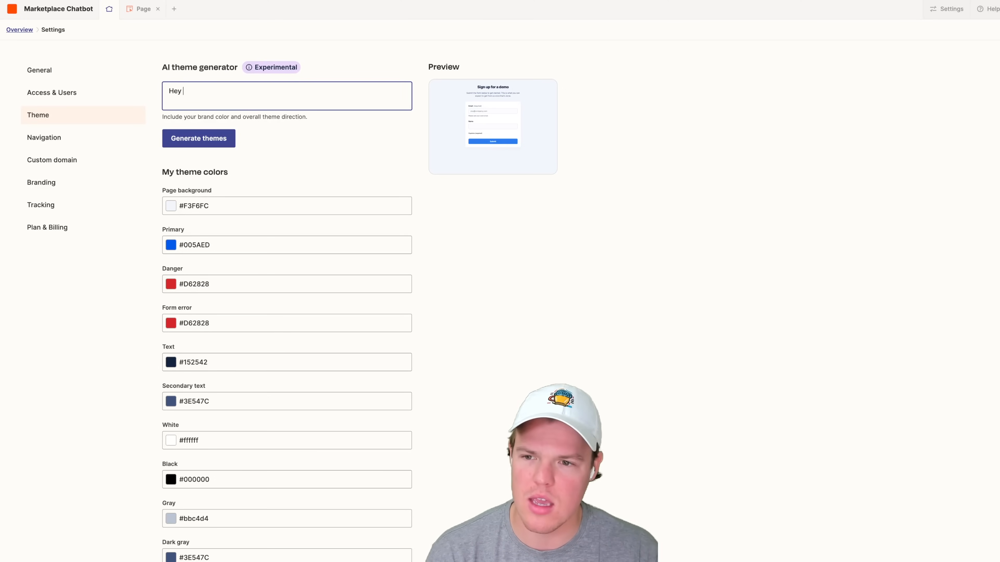
text(I wanna have it look like the youtuve)
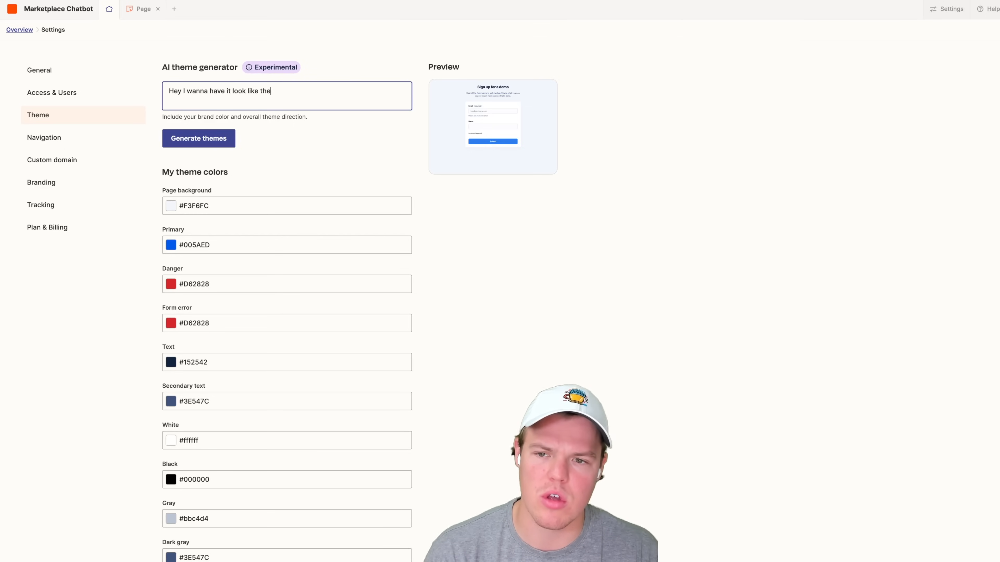
key(BackSpace)
key(BackSpace)
text(b)
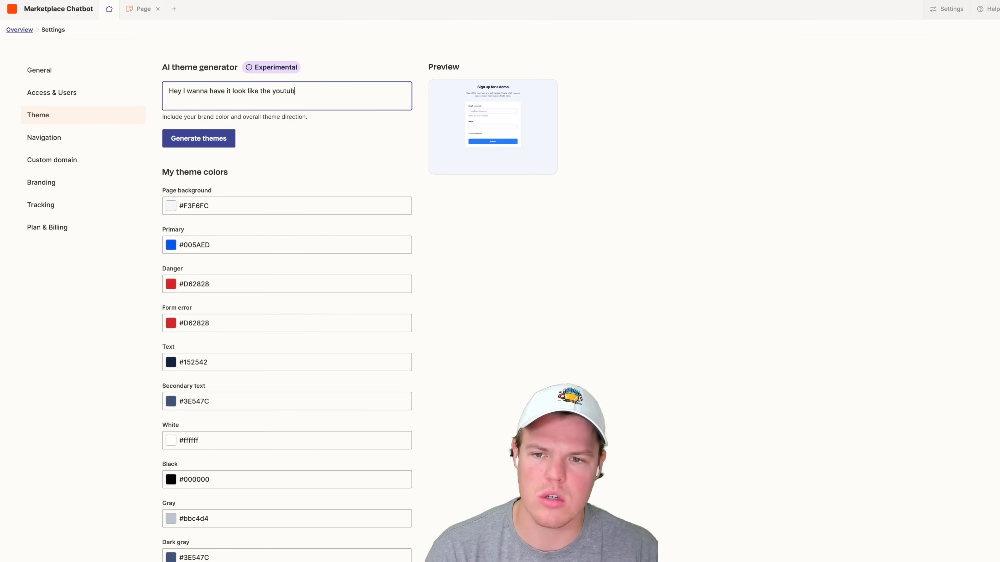
text(e dark theme)
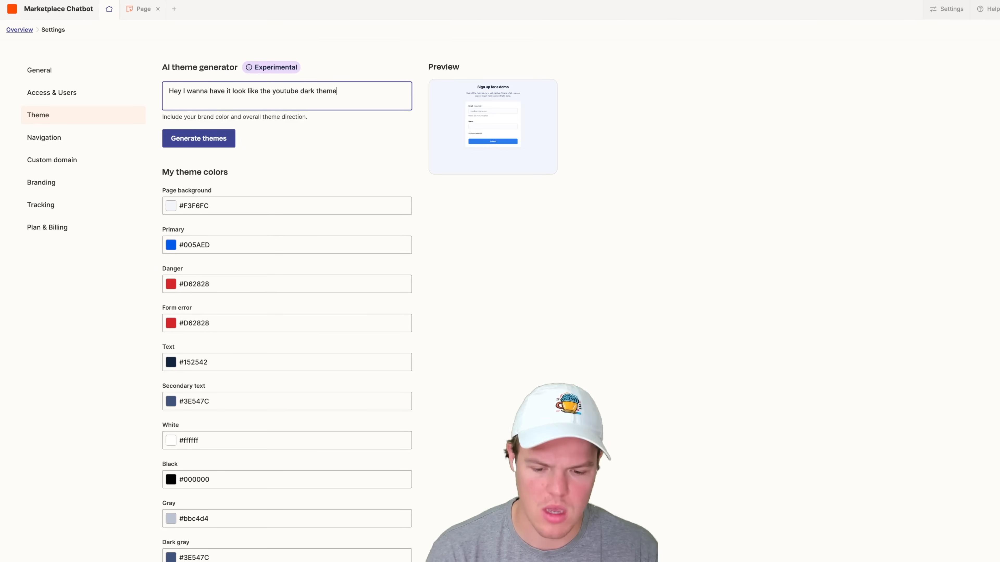
key(ctrl+plus)
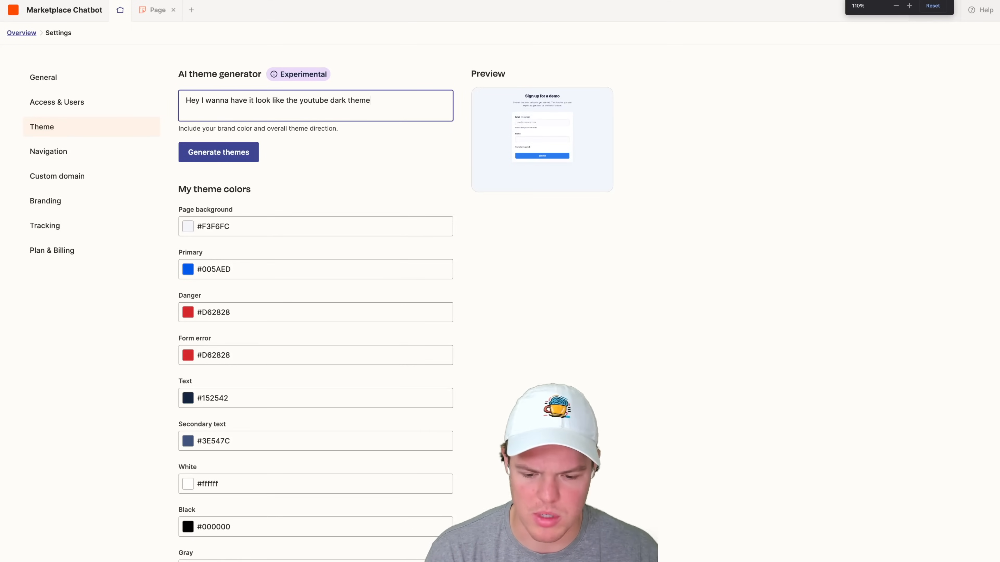
key(ctrl+minus)
key(ctrl+minus)
key(ctrl+plus)
key(ctrl+plus)
key(ctrl+plus)
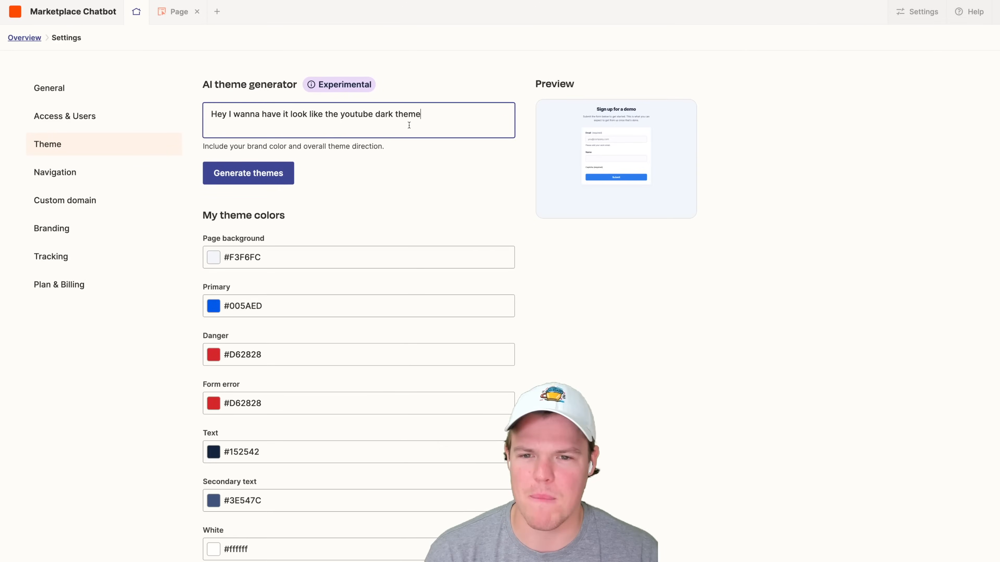
click(289, 178)
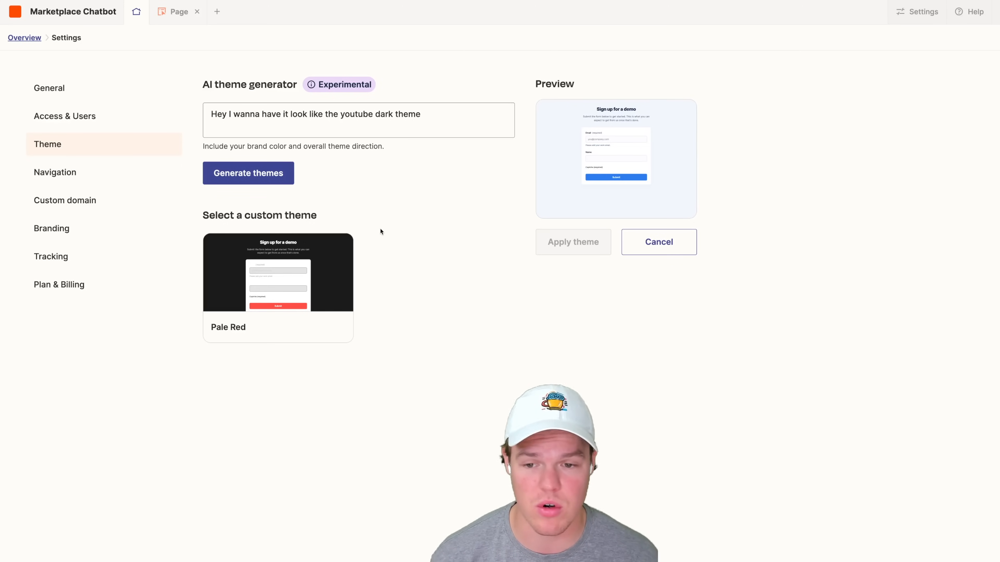
- Generate a theme from "Can we actually try the light theme for youtube" and apply the "Light Theme for YouTube" result
click(379, 117)
key(ctrl+a)
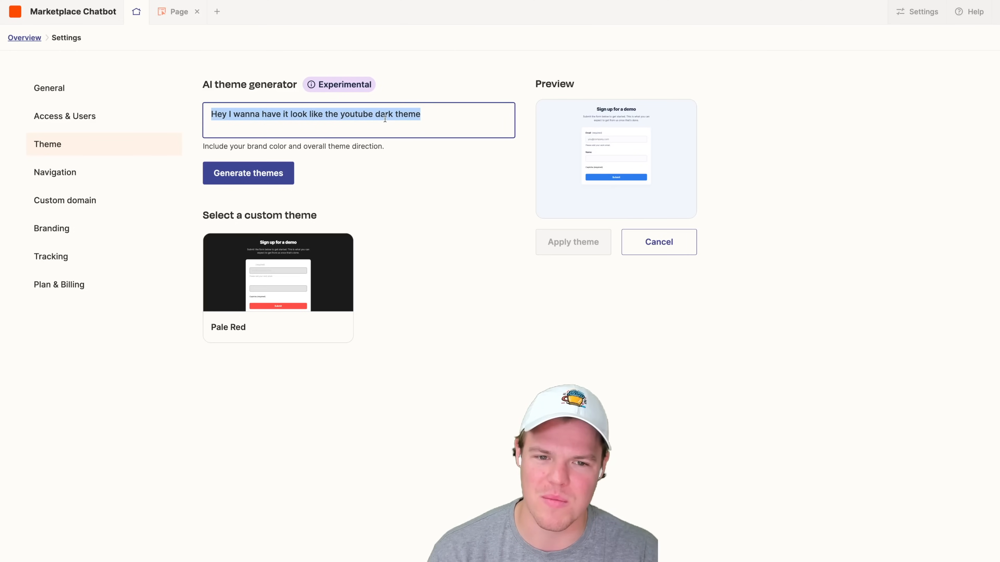
text(Can we alu)
key(BackSpace)
key(BackSpace)
text(l)
key(BackSpace)
text(ctually try the light theme for youtube)
click(267, 175)
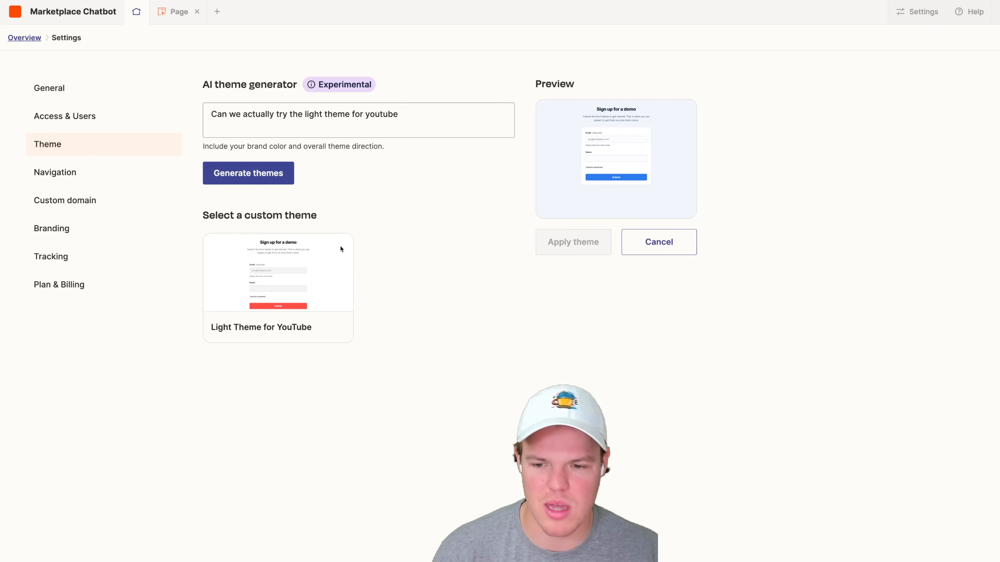
click(341, 247)
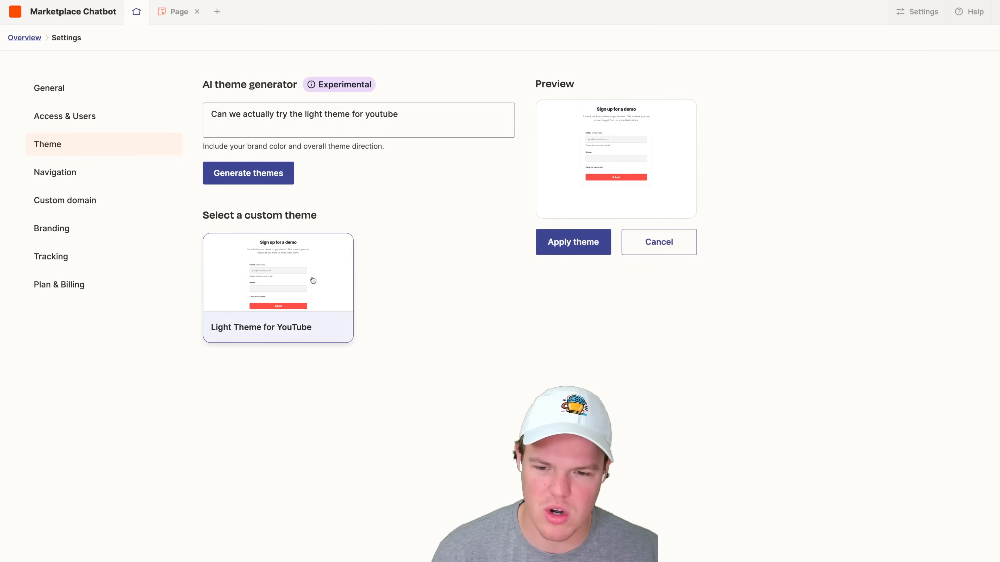
click(576, 249)
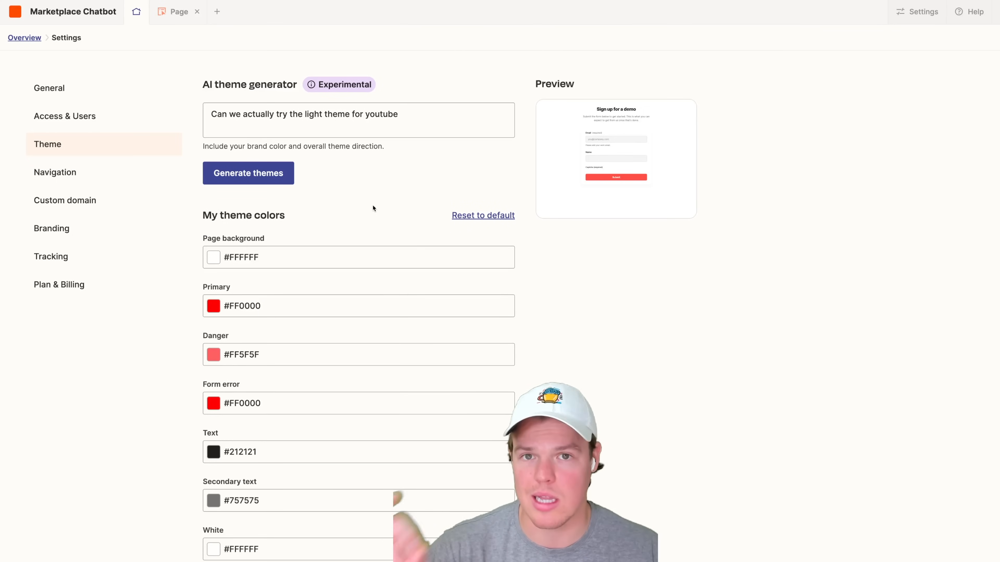
- Review the navigation and custom domain settings, and try to turn off the "Built on Zapier" label in the branding settings
click(128, 170)
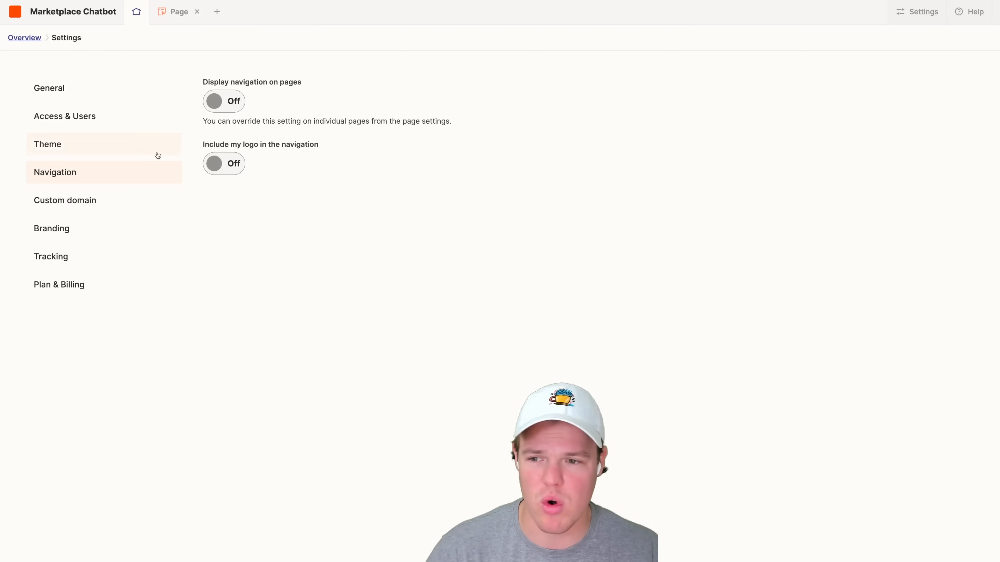
click(109, 201)
click(118, 227)
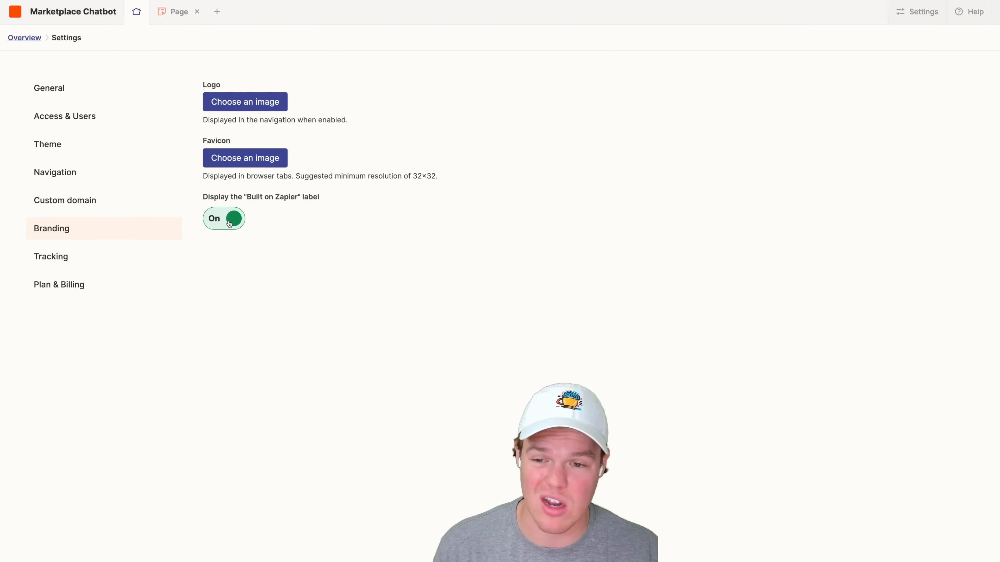
click(229, 223)
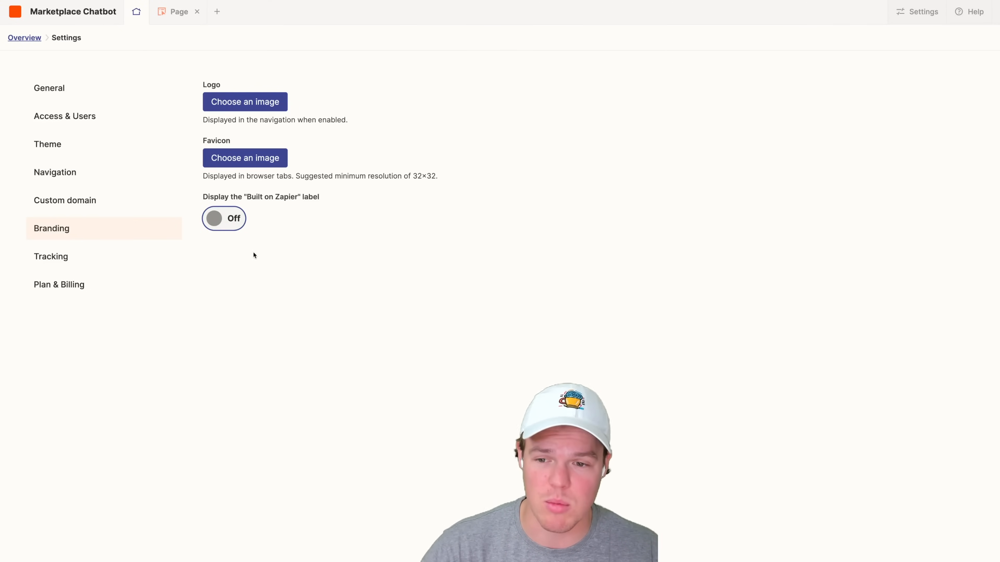
click(311, 235)
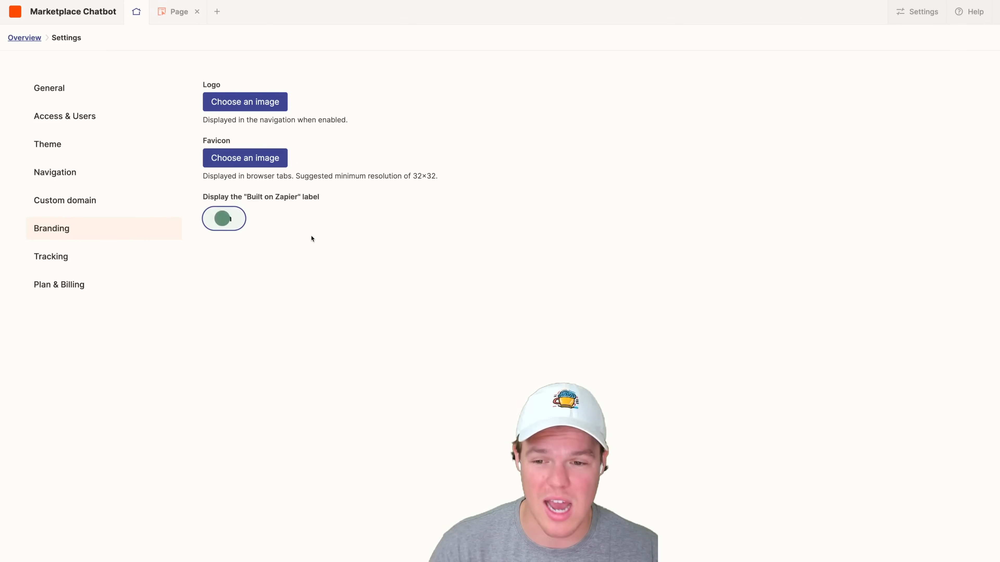
click(364, 242)
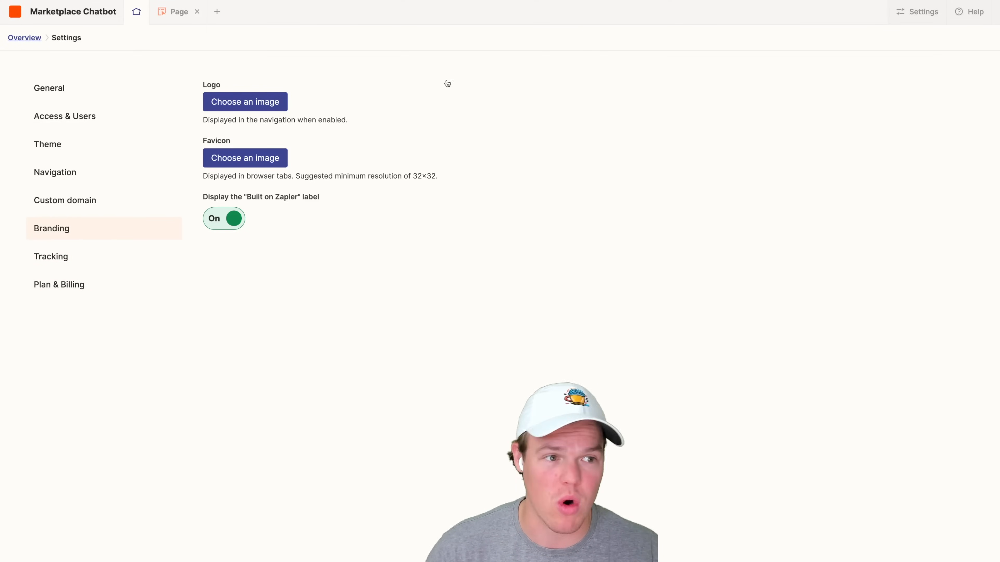
- Return to the interface overview, open its page and select the Chatbot component for editing
click(34, 39)
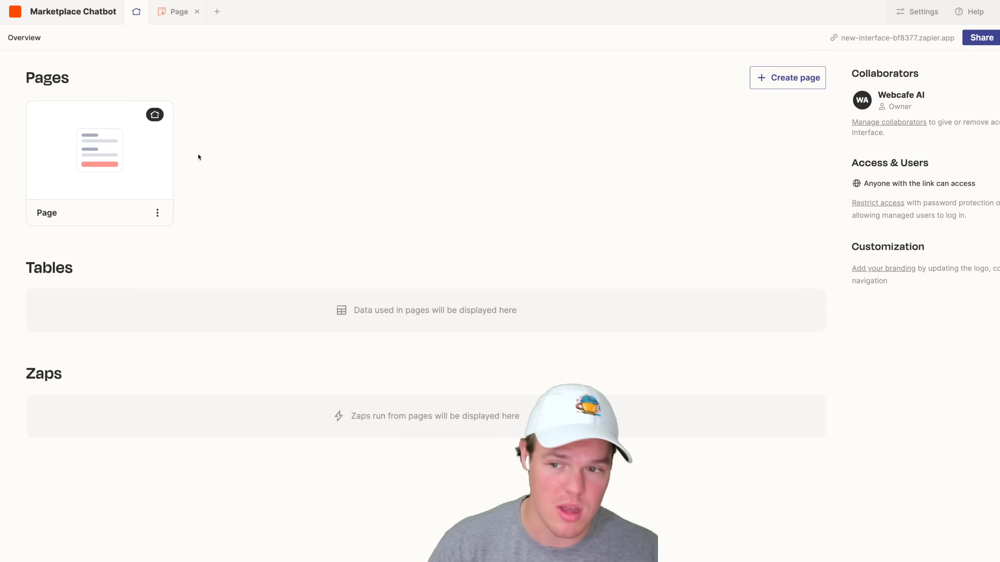
click(124, 150)
mouse_move(456, 160)
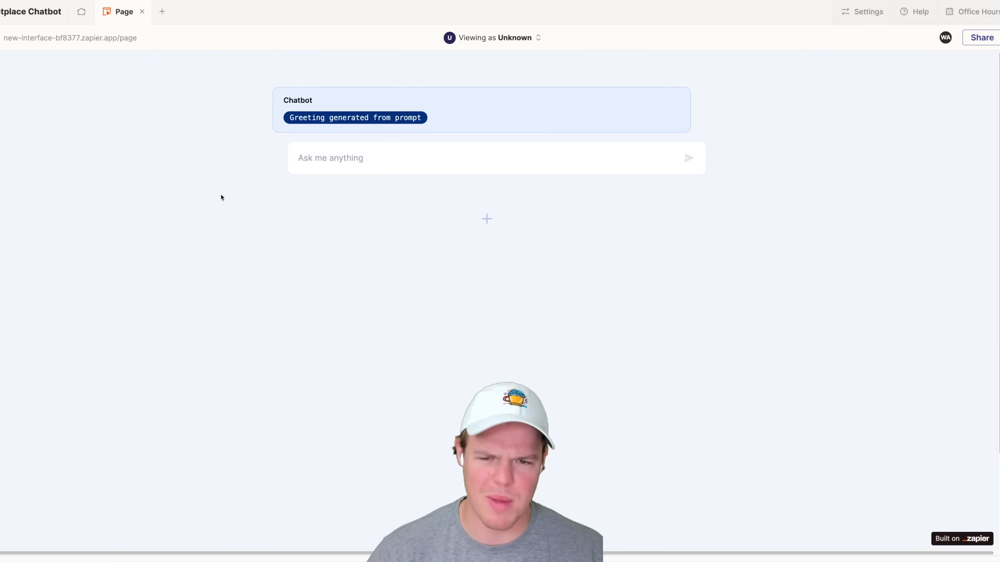
mouse_move(357, 158)
click(469, 148)
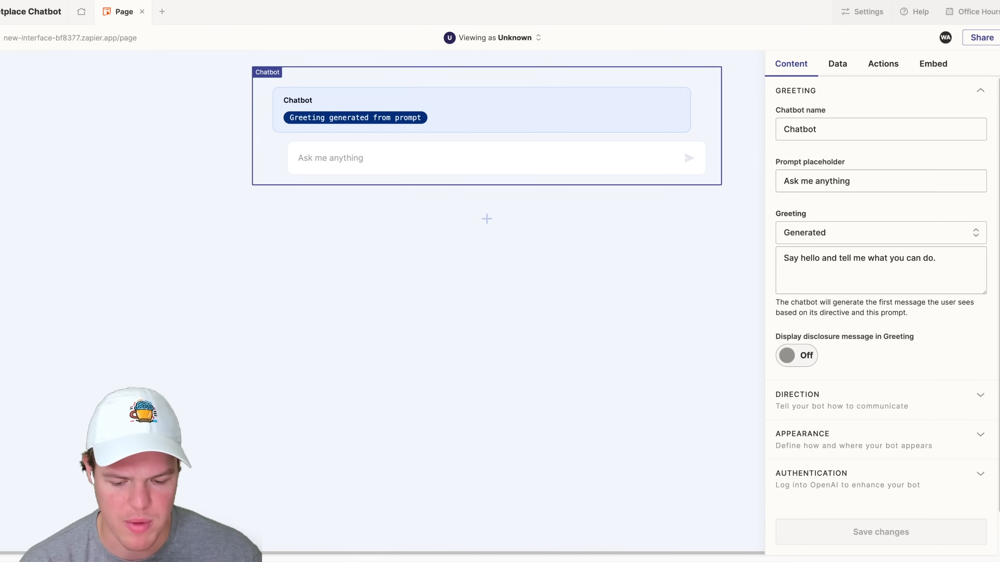
- Look at the chatbot's embed options and return to its greeting settings
click(857, 128)
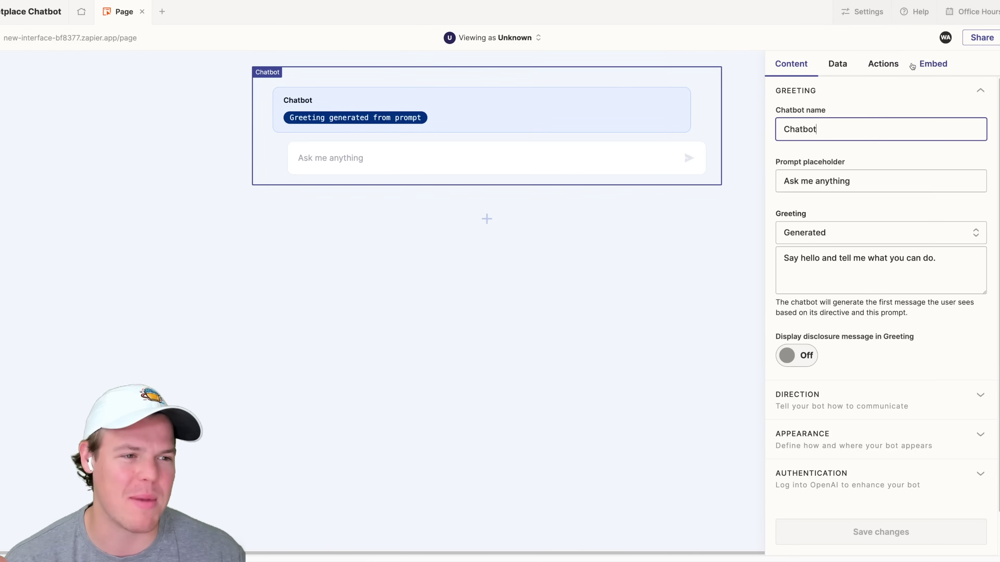
click(933, 64)
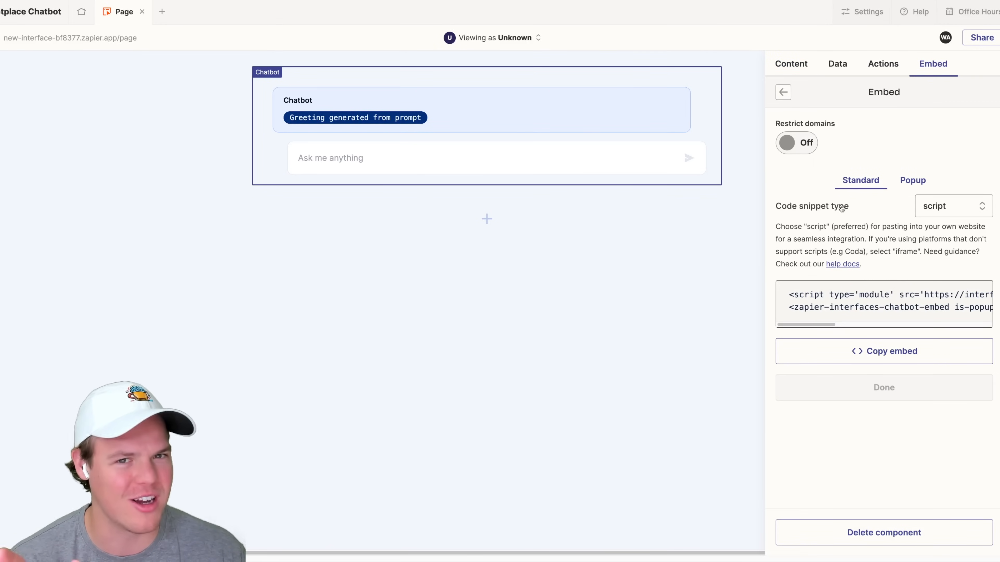
click(805, 66)
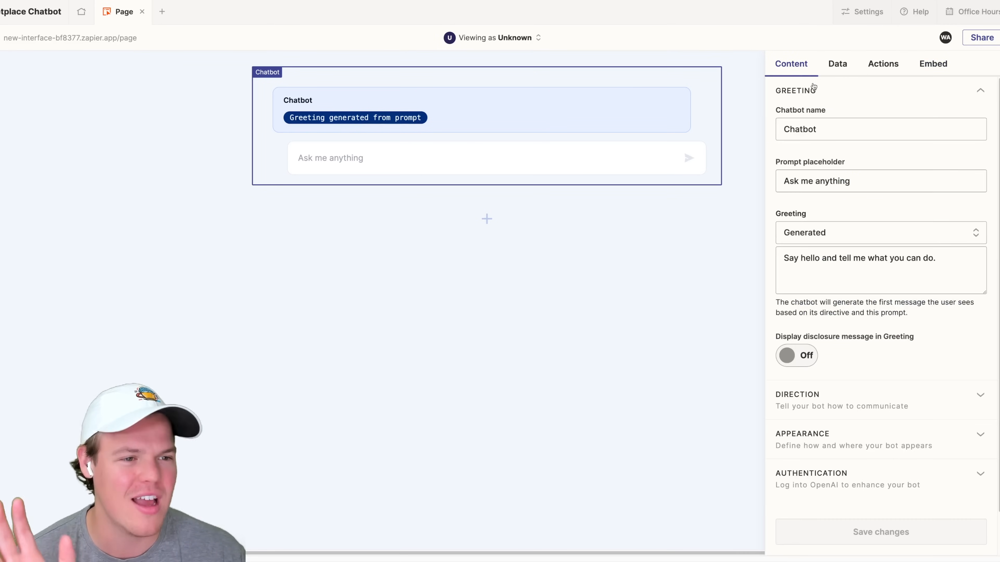
- Rename the chatbot "Cafe Helper" in its greeting settings
double_click(848, 134)
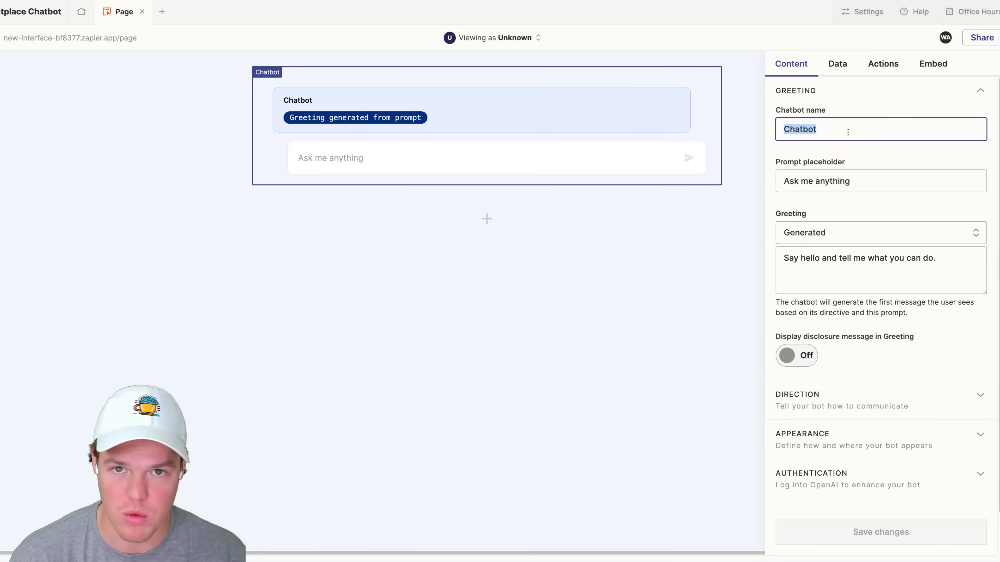
text(Cafe)
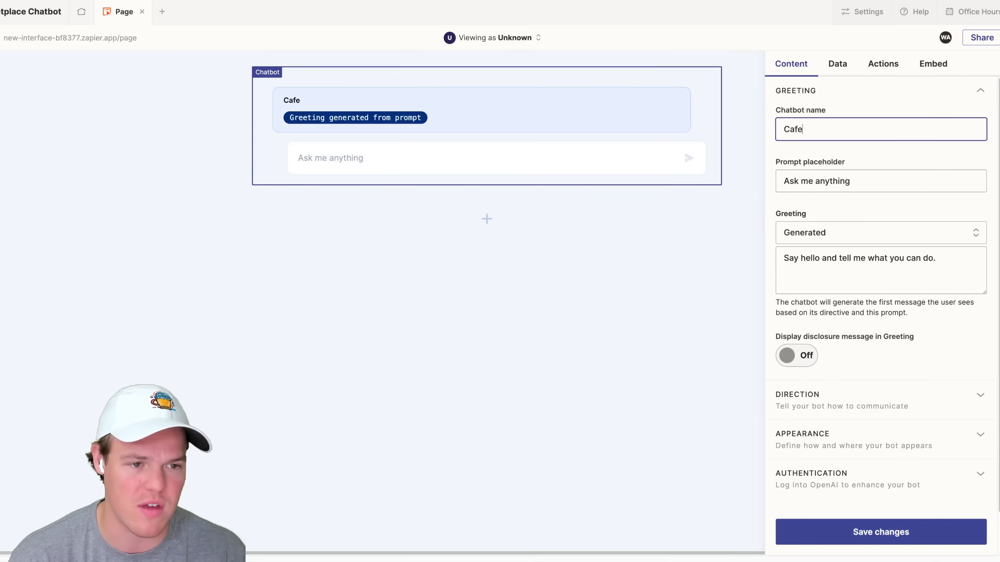
text( Helper)
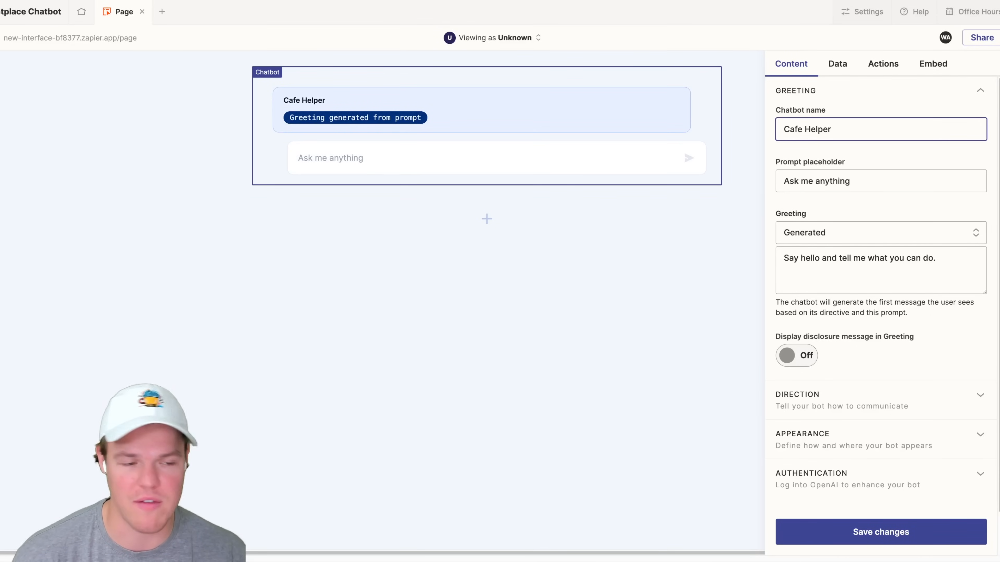
- Replace the chatbot's prompt placeholder with "What are automations can help me..."
click(841, 175)
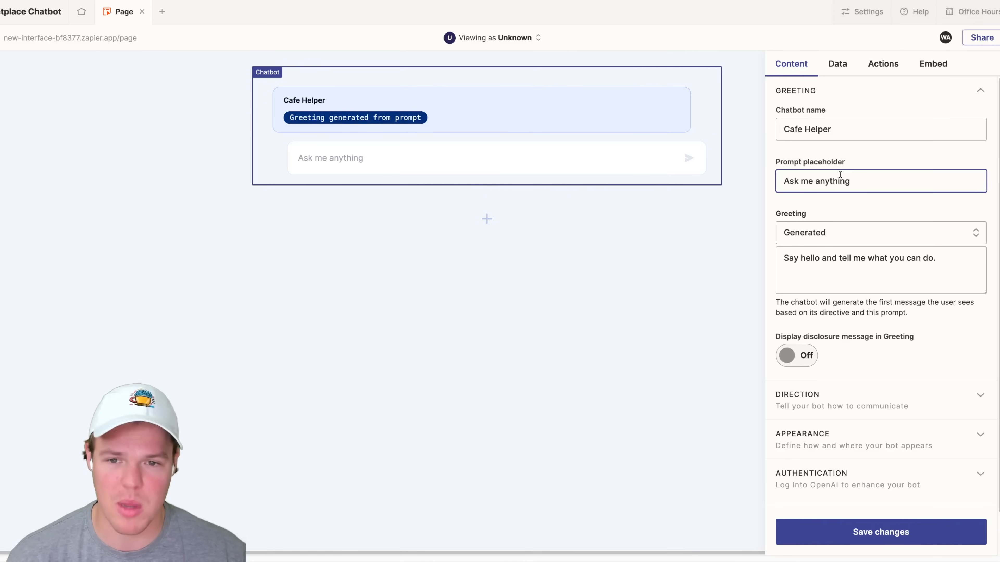
triple_click(835, 178)
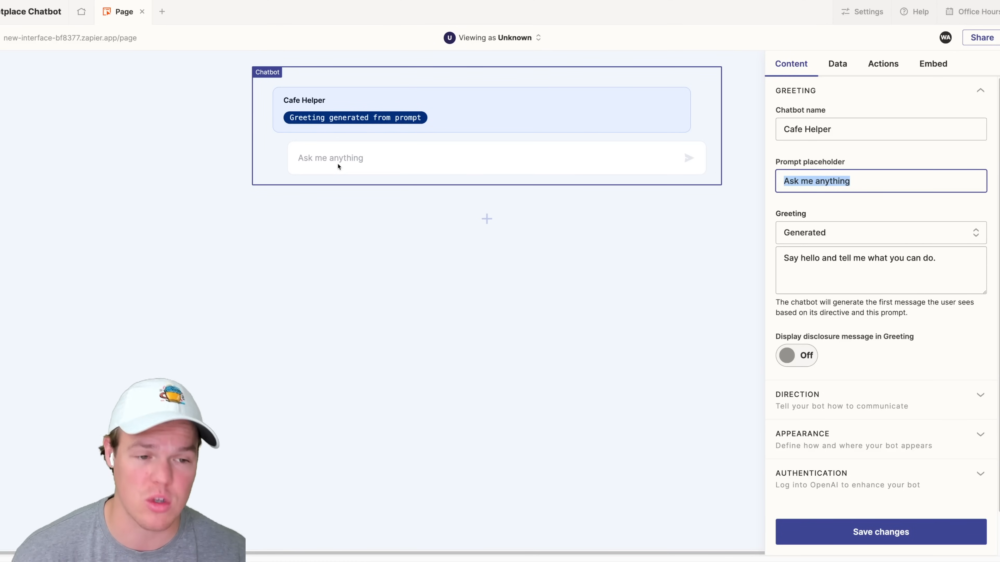
text(Wha)
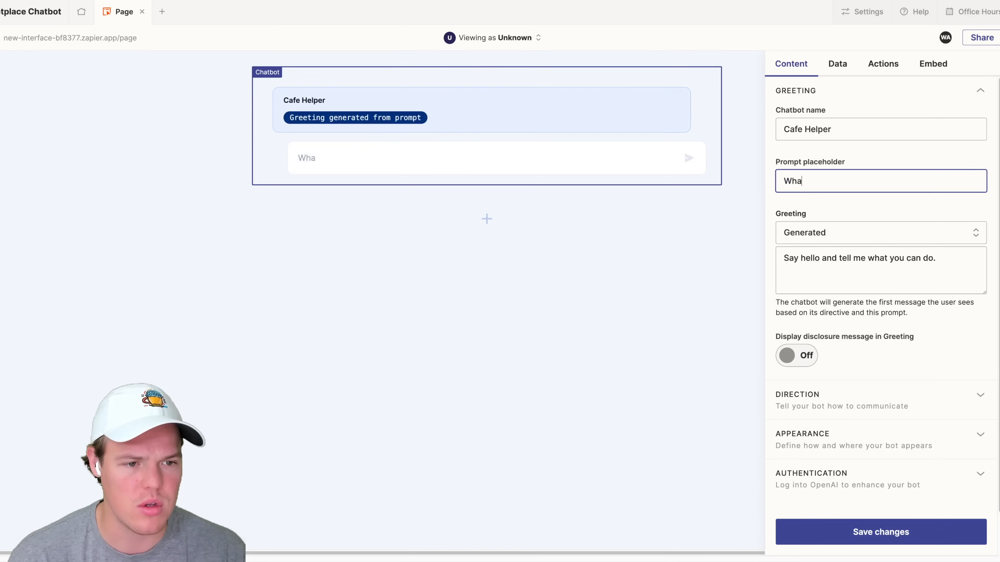
text(t are automations can ehl)
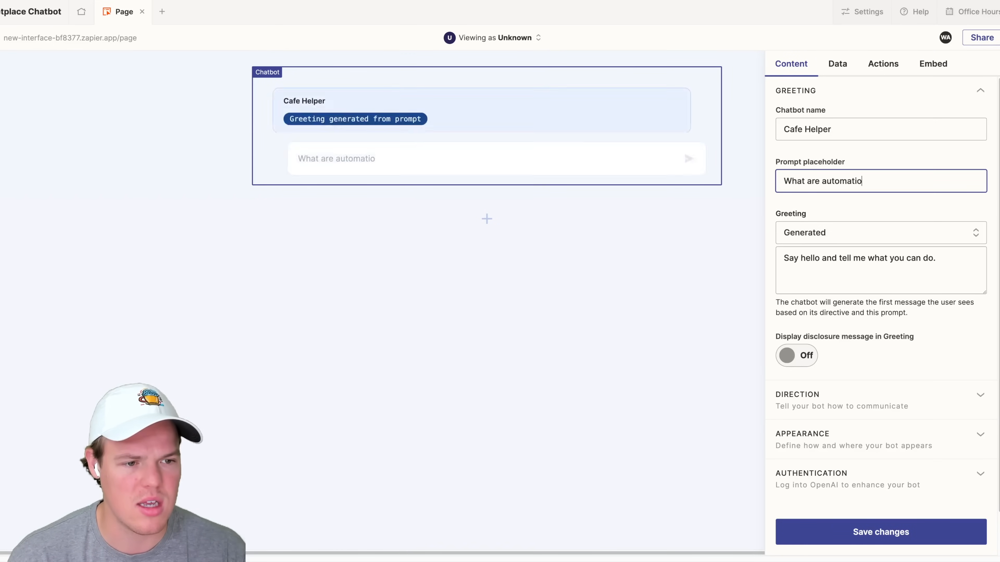
key(BackSpace)
key(BackSpace)
key(BackSpace)
text(he)
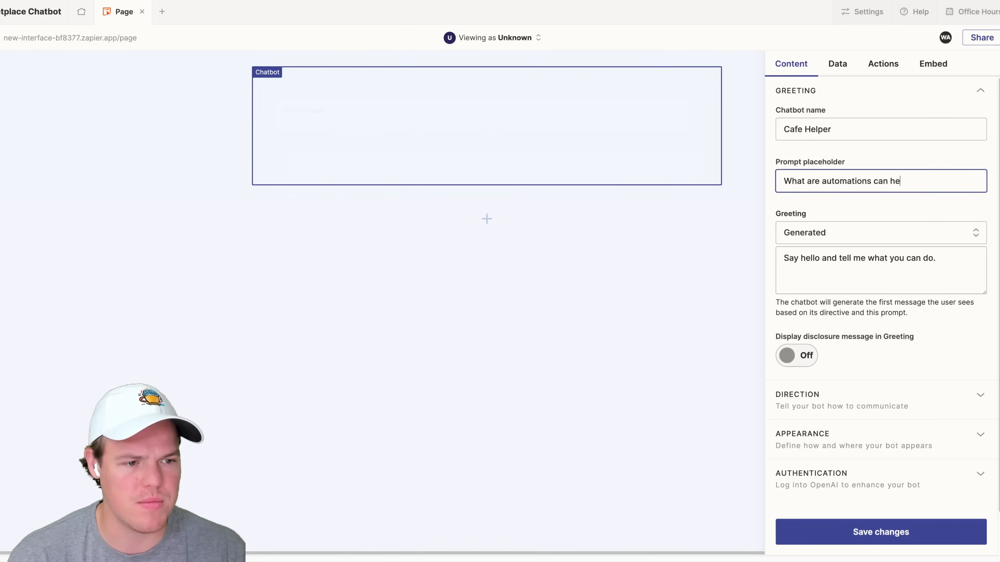
text(lp me...)
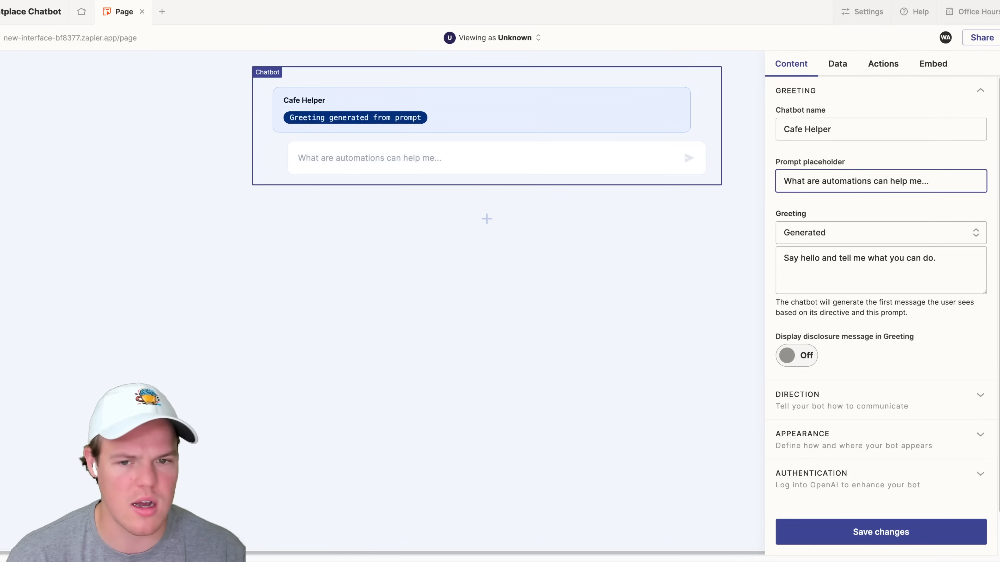
- Switch the chatbot's greeting from Generated to Static, keeping the default text "How can I help you today?"
click(892, 235)
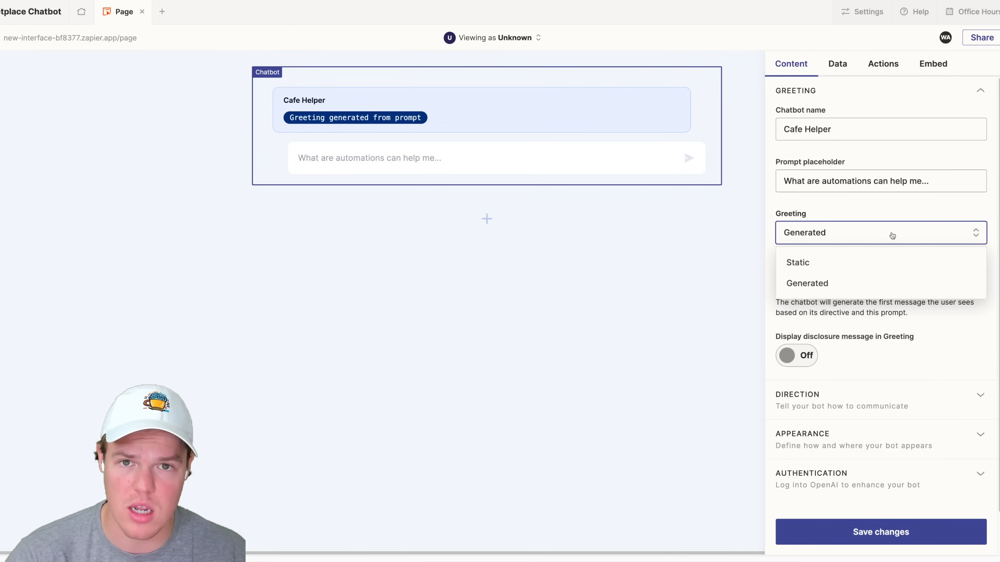
click(869, 262)
triple_click(871, 259)
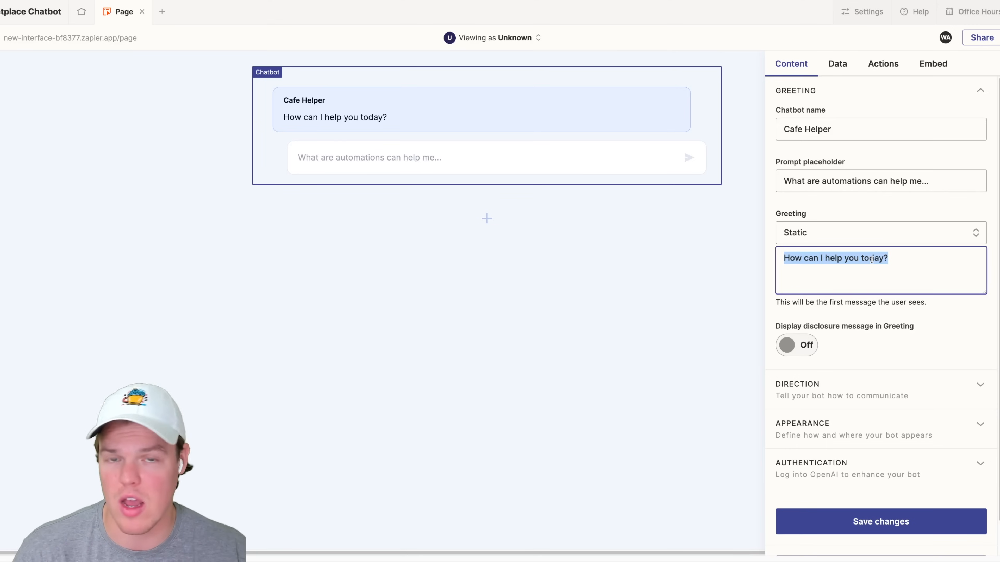
click(944, 321)
- Turn on the disclosure message in the chatbot's greeting
scroll(931, 315, down, 1)
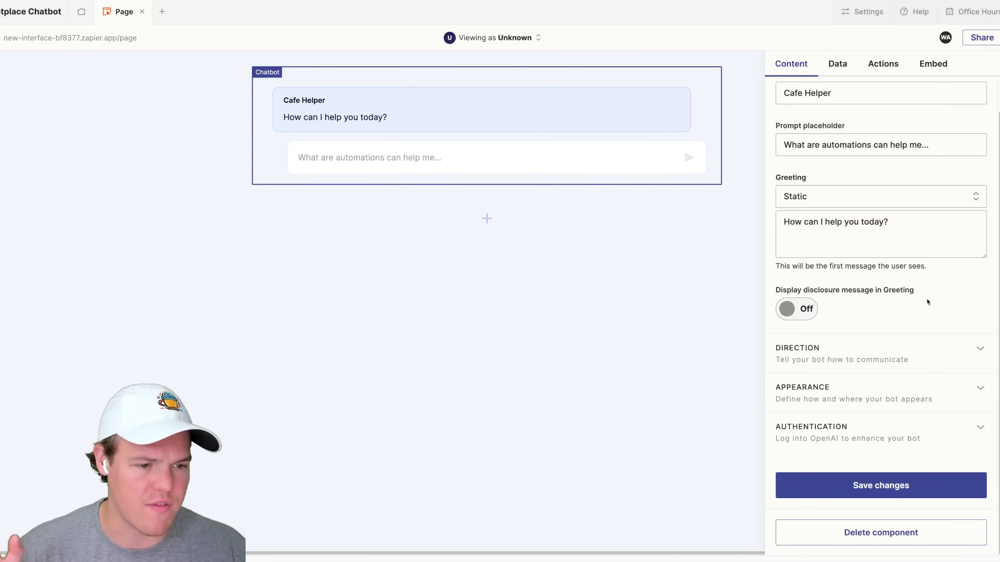
click(797, 310)
scroll(866, 305, down, 1)
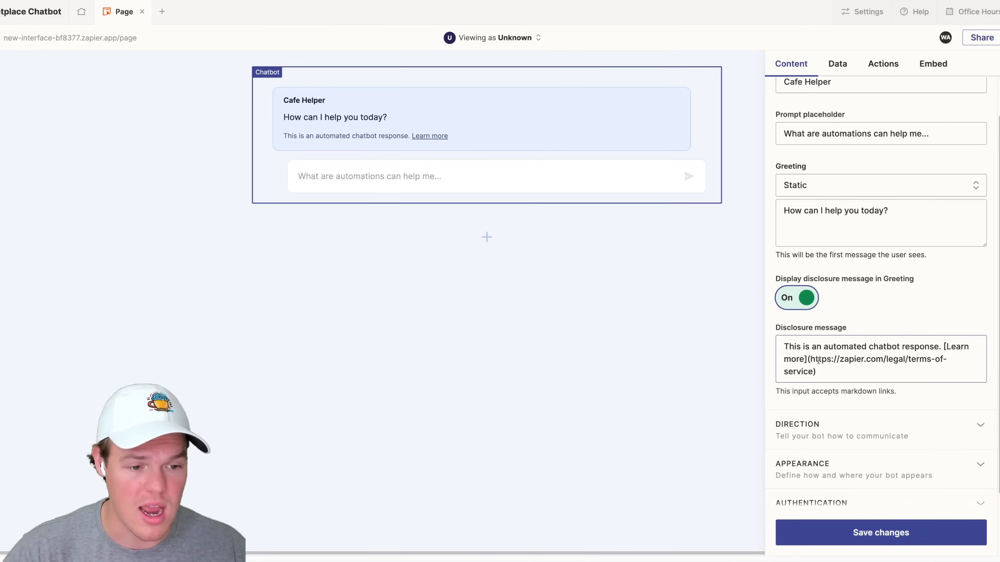
- Replace the opening sentence of the disclosure message with "Wanna talk to us?"
drag(810, 359, 883, 365)
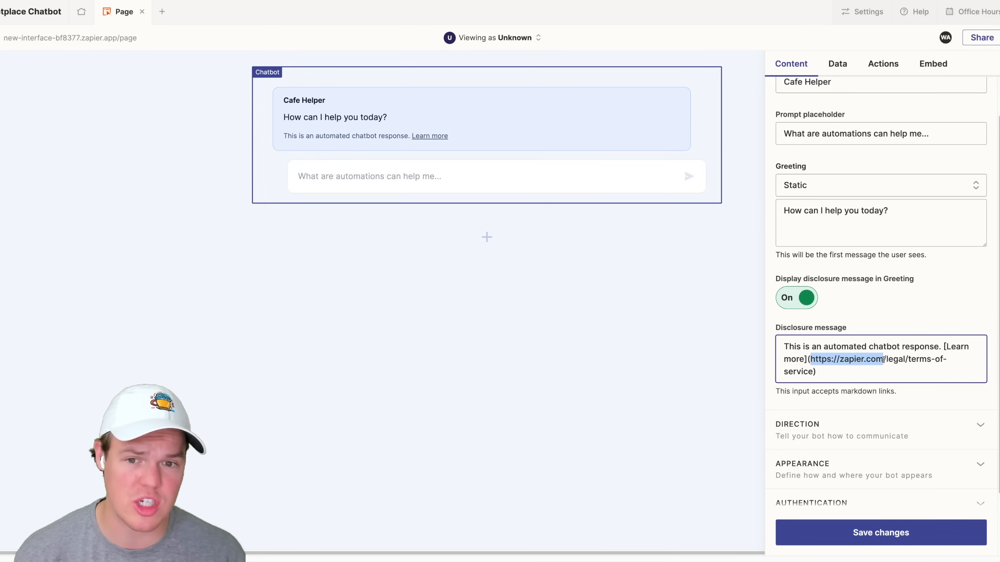
click(896, 343)
drag(937, 349, 783, 347)
text(Wanna talk to us)
key(BackSpace)
text(>)
key(BackSpace)
text(?)
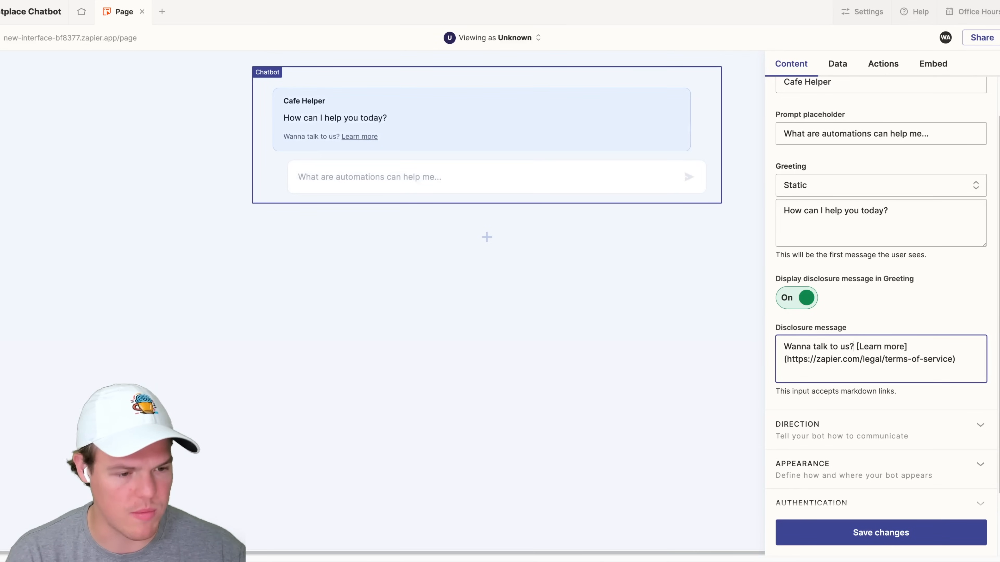
drag(903, 347, 860, 346)
text(Contact us)
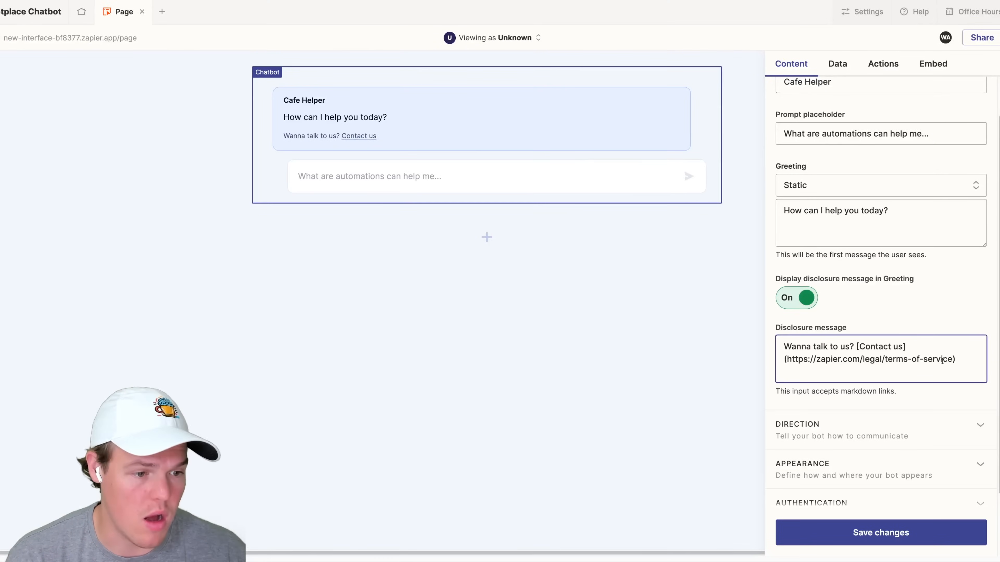
drag(952, 360, 787, 354)
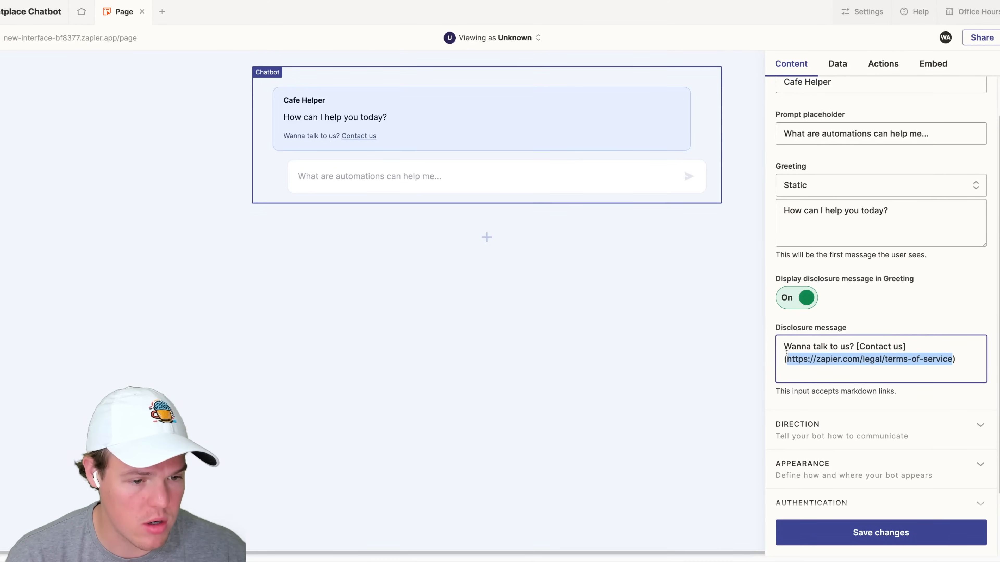
text(https://webcafesoftware.com/pages/contact)
click(592, 233)
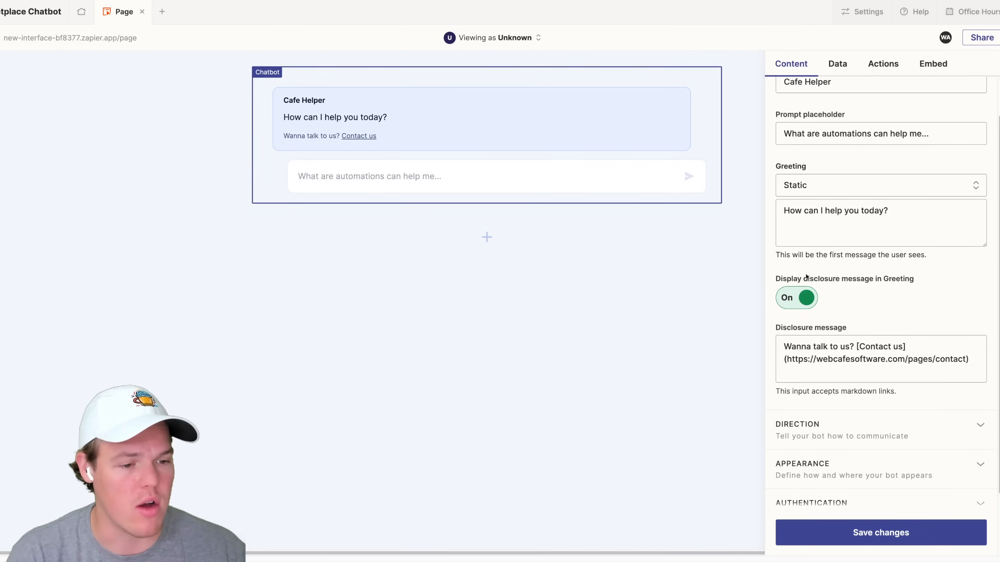
- Review the chatbot's appearance options and its OpenAI authentication, model and maximum response length settings
scroll(783, 269, down, 3)
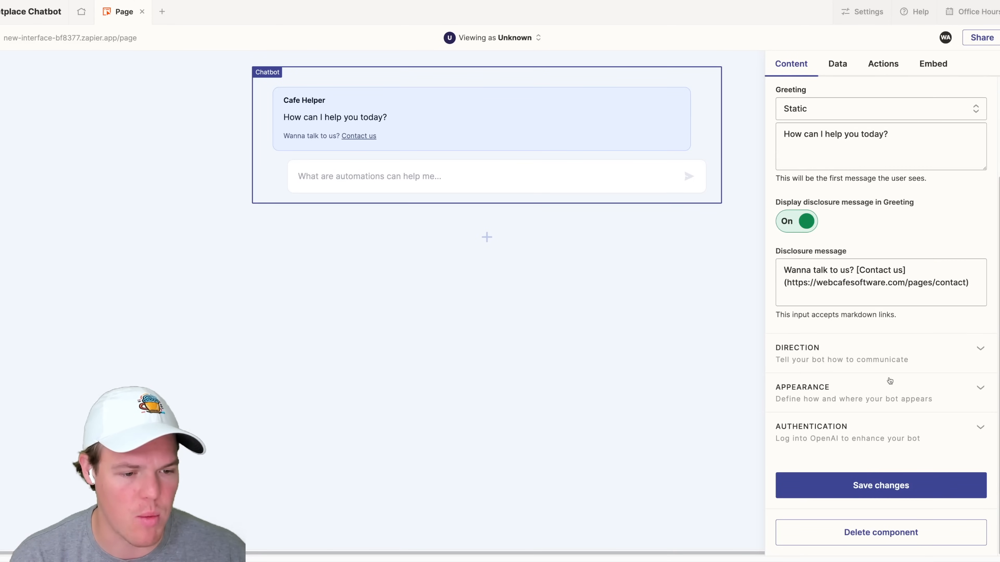
click(870, 390)
scroll(870, 355, down, 5)
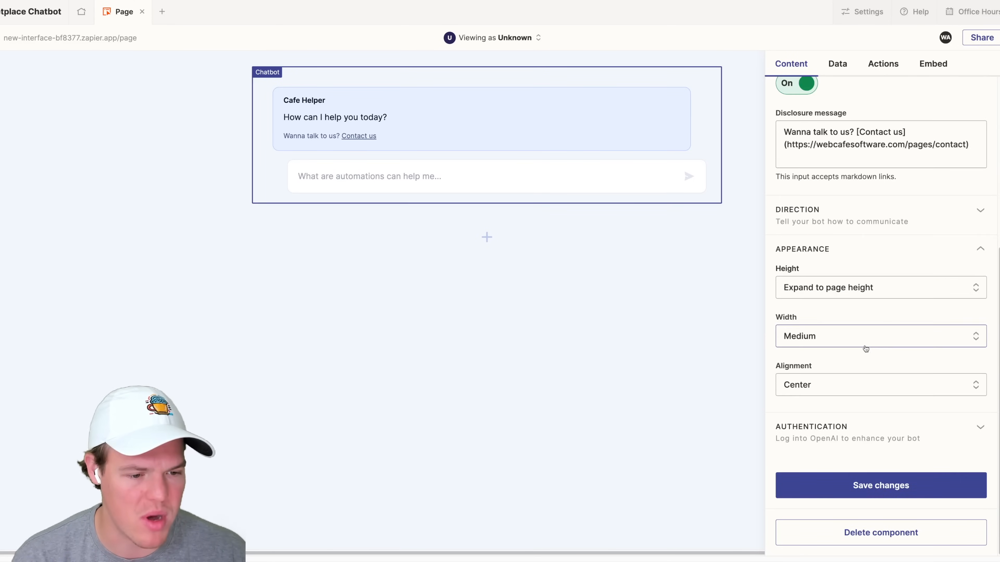
click(878, 338)
click(868, 316)
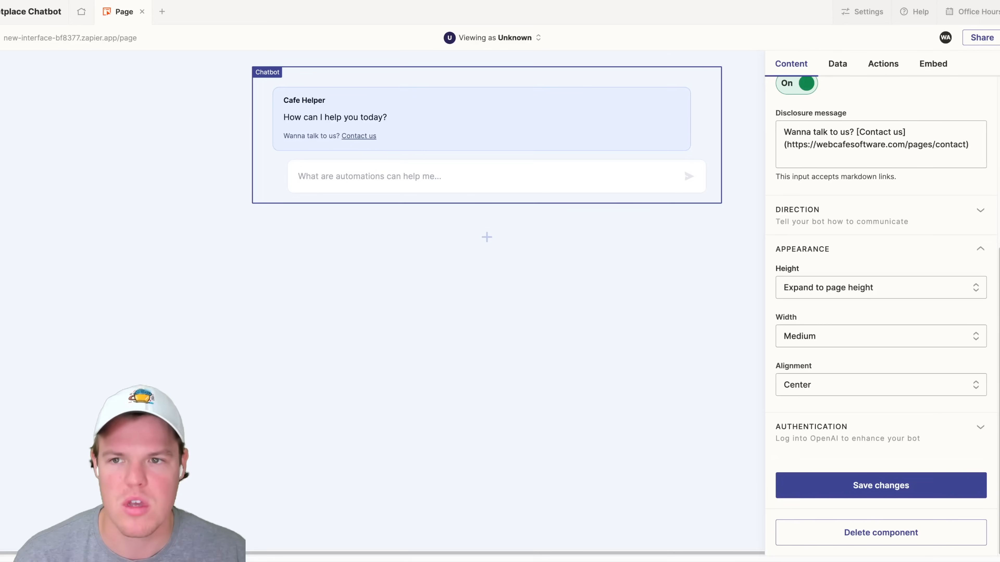
click(912, 430)
scroll(912, 419, down, 4)
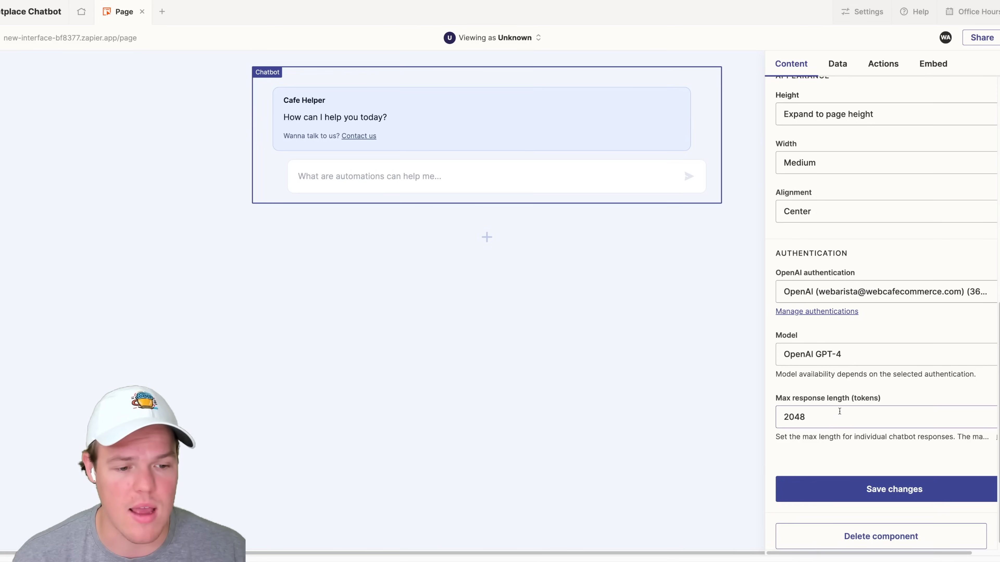
scroll(841, 413, down, 1)
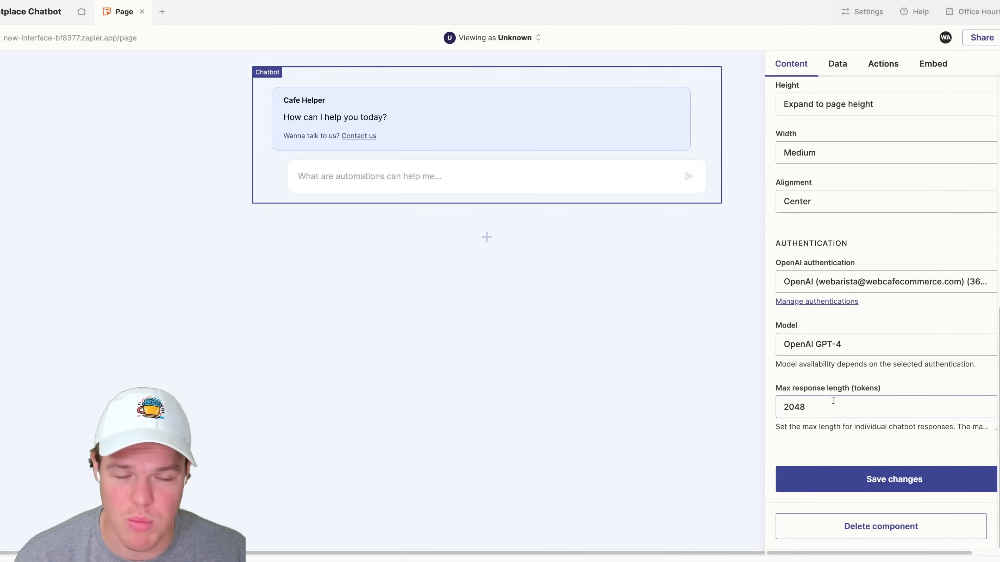
scroll(847, 409, up, 10)
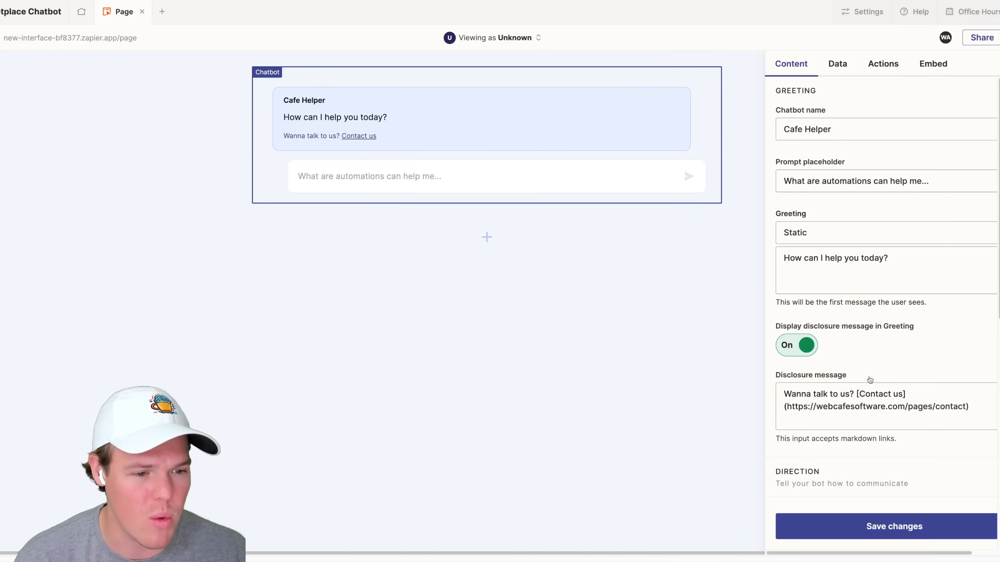
- Expand the chatbot's direction settings and save the chatbot's changes
click(839, 337)
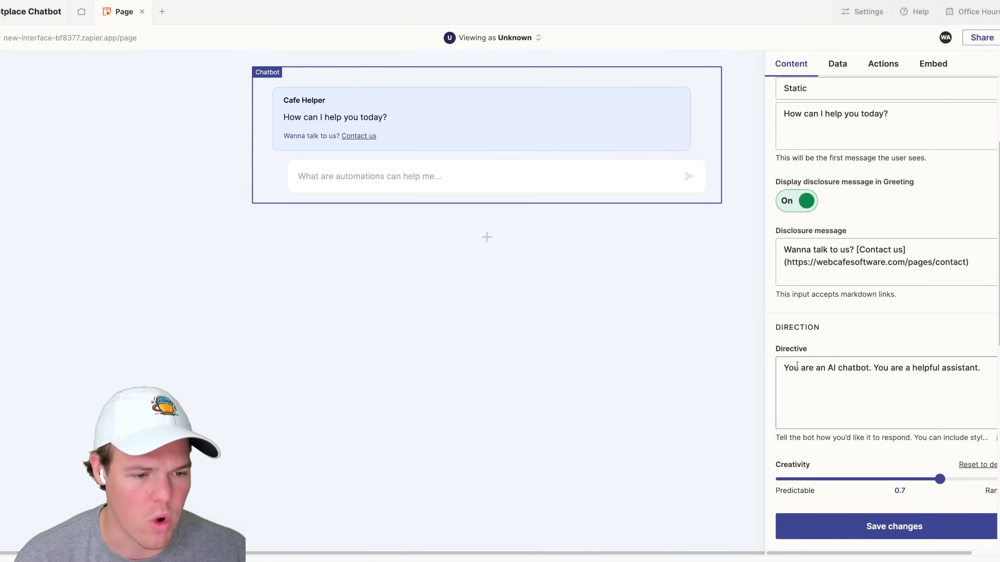
scroll(881, 432, down, 5)
click(909, 523)
scroll(888, 413, up, 4)
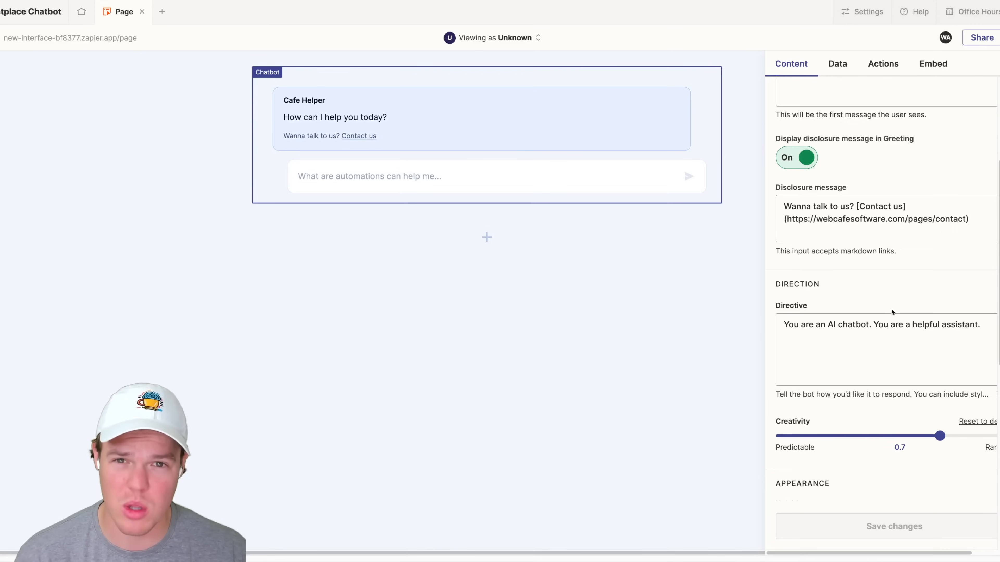
- Open the chatbot's data settings and examine the columns and product rows of the Webcafe Software Catalog spreadsheet
click(844, 71)
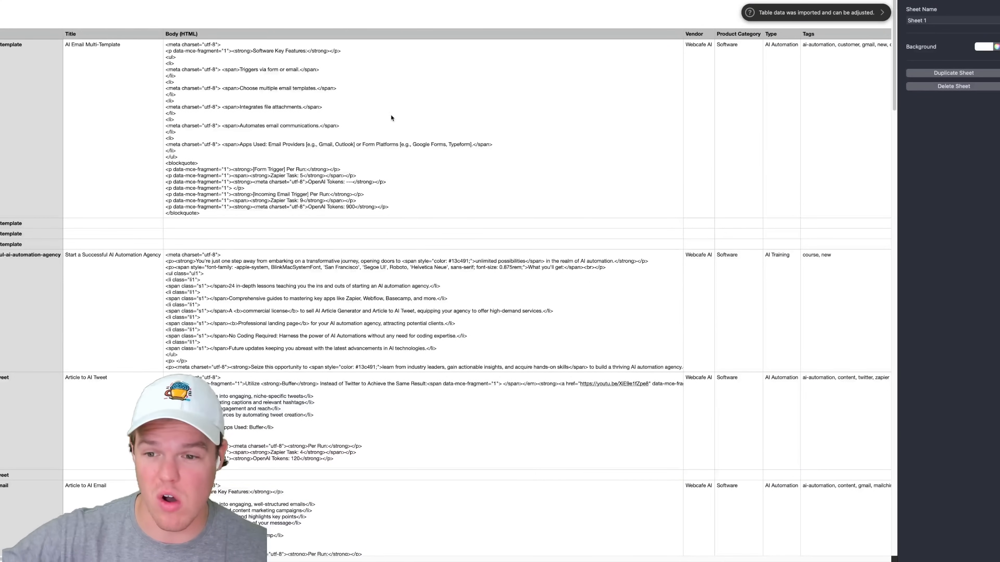
scroll(291, 164, down, 10)
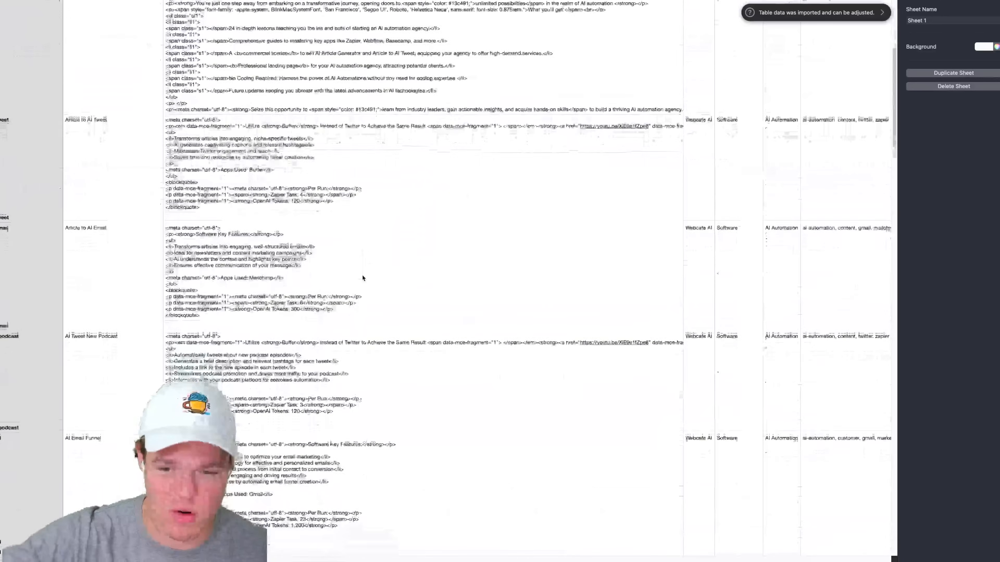
scroll(362, 278, up, 10)
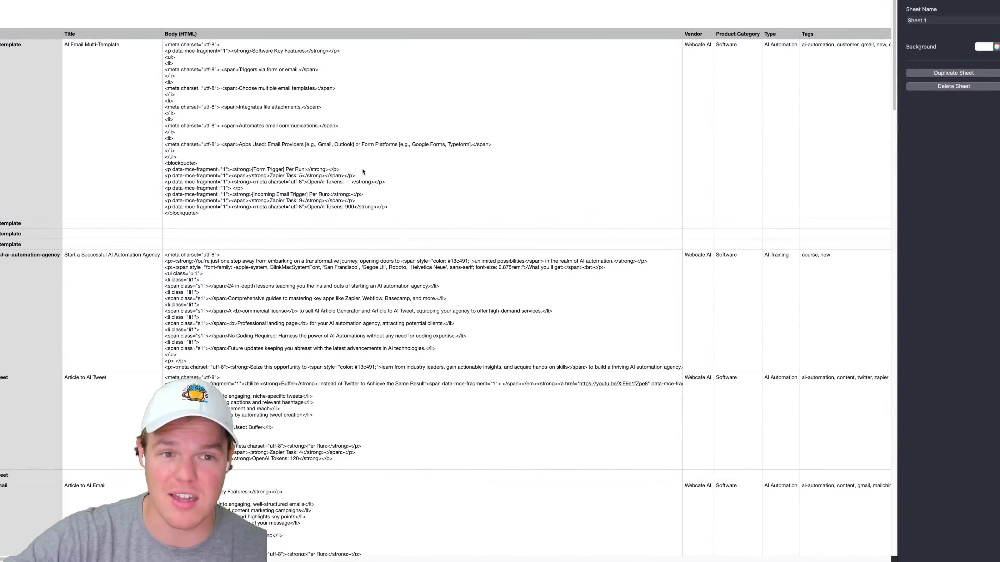
scroll(362, 171, right, 5)
scroll(363, 171, right, 15)
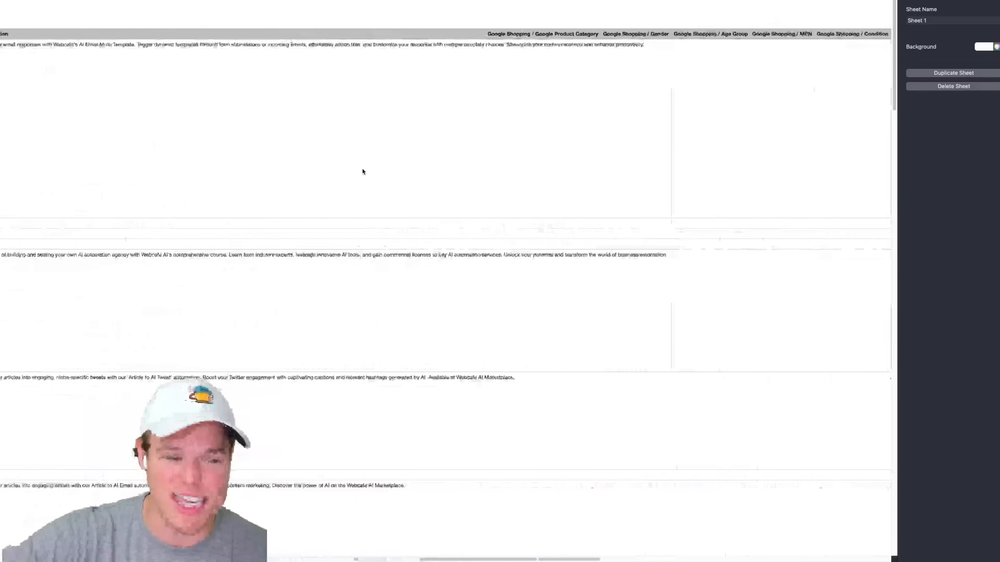
scroll(363, 172, right, 15)
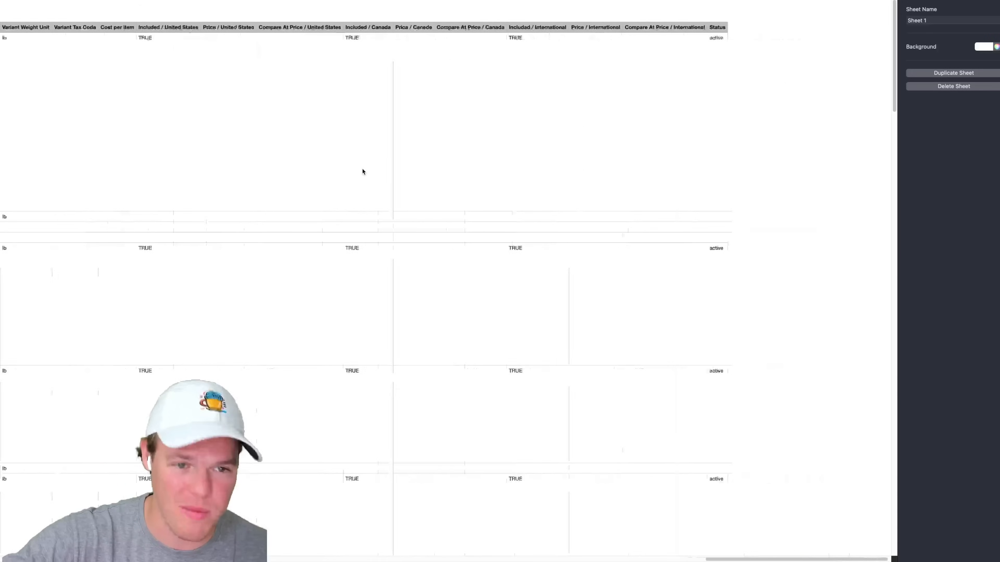
scroll(362, 172, left, 20)
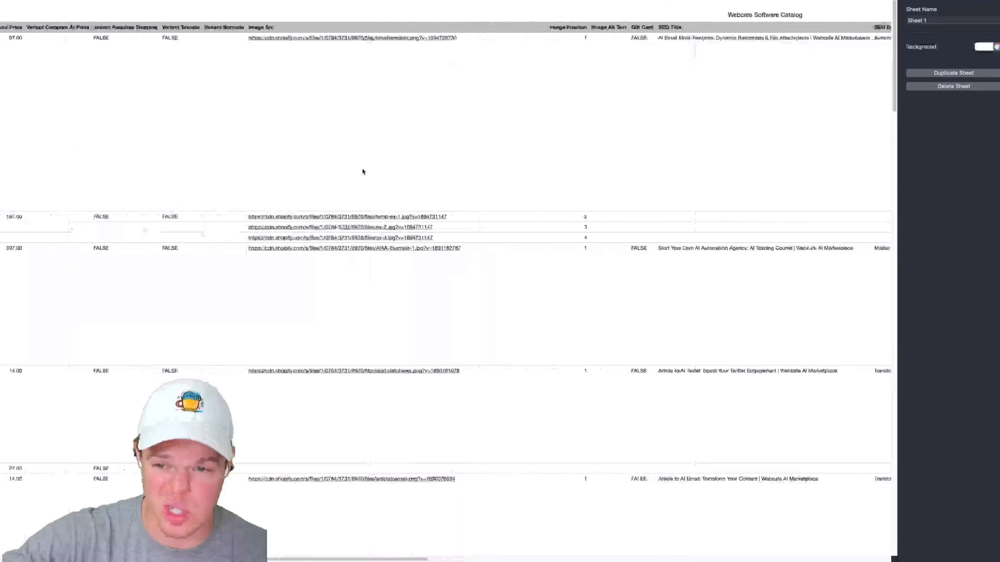
scroll(363, 172, left, 20)
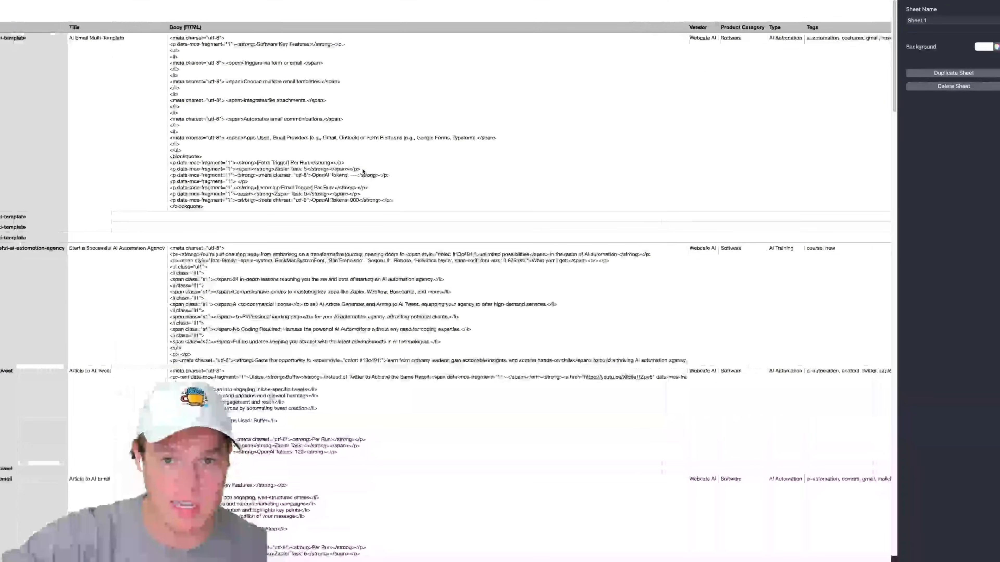
scroll(362, 171, down, 12)
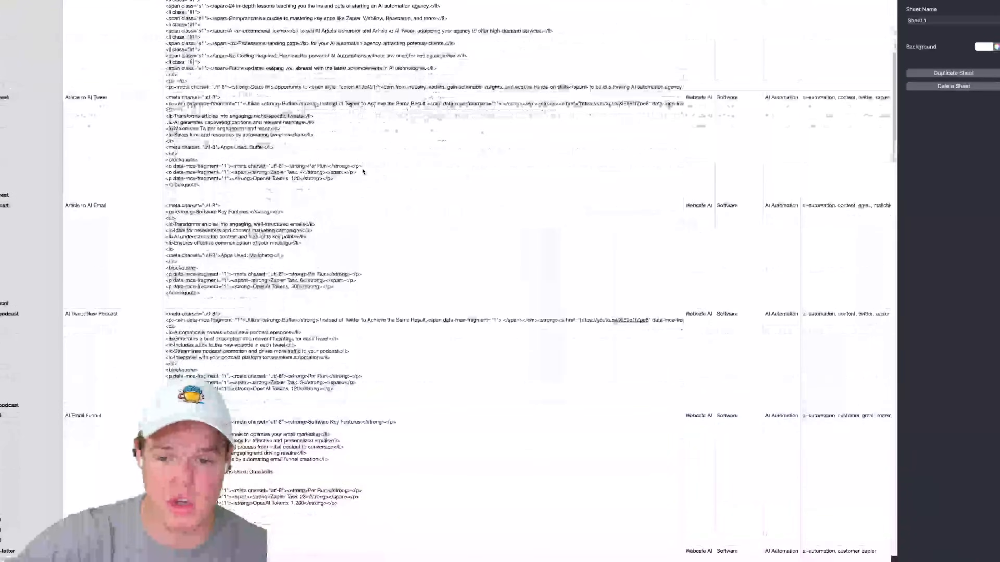
scroll(363, 172, down, 15)
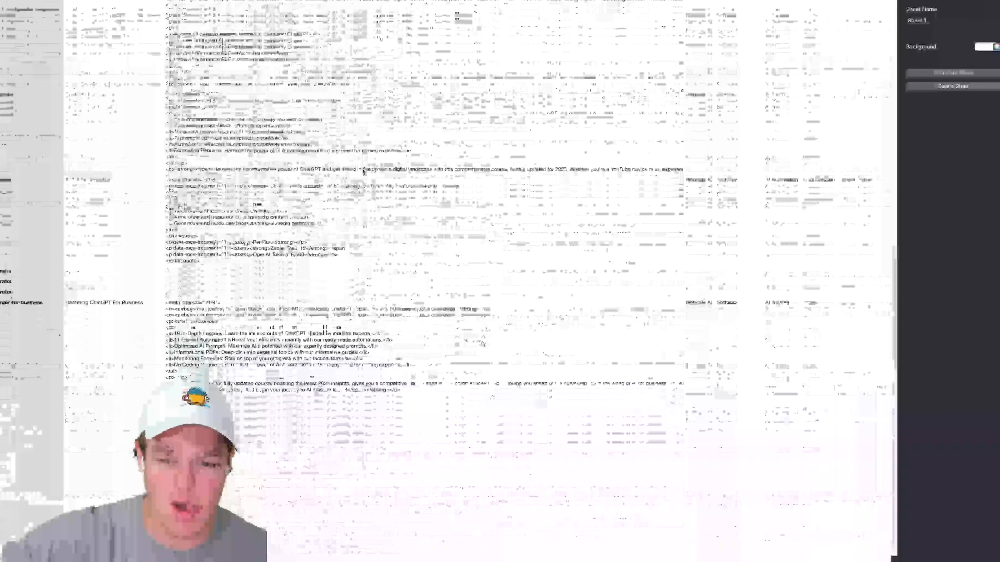
scroll(362, 172, up, 20)
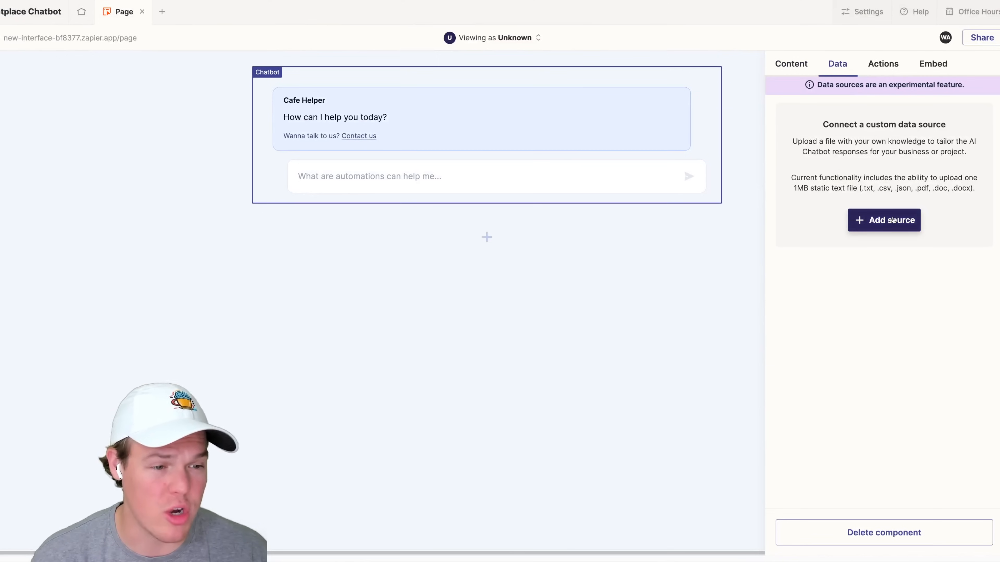
- Try to add the file "Webcafe Software Catalog.csv" as a File-type data source for the chatbot
click(893, 221)
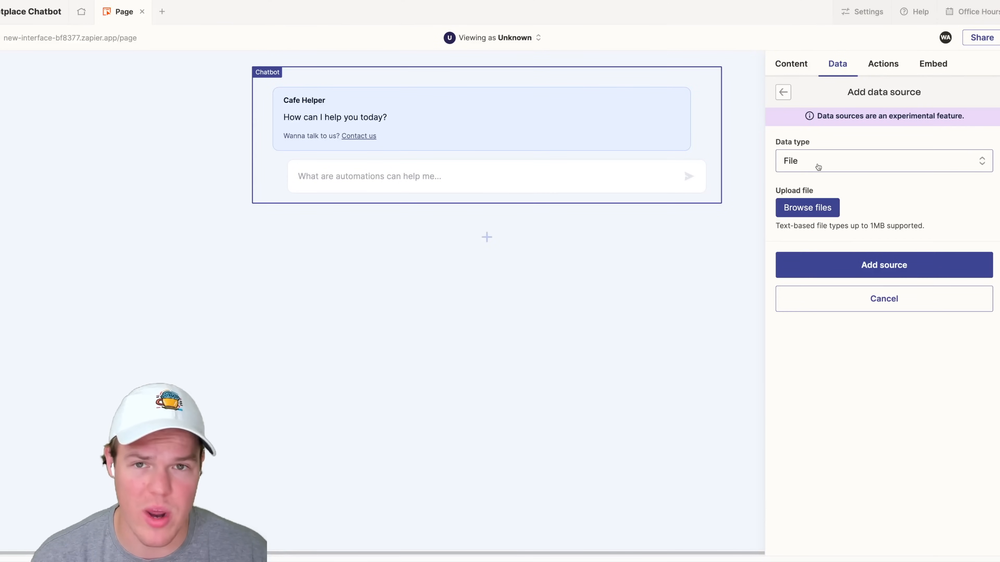
click(818, 167)
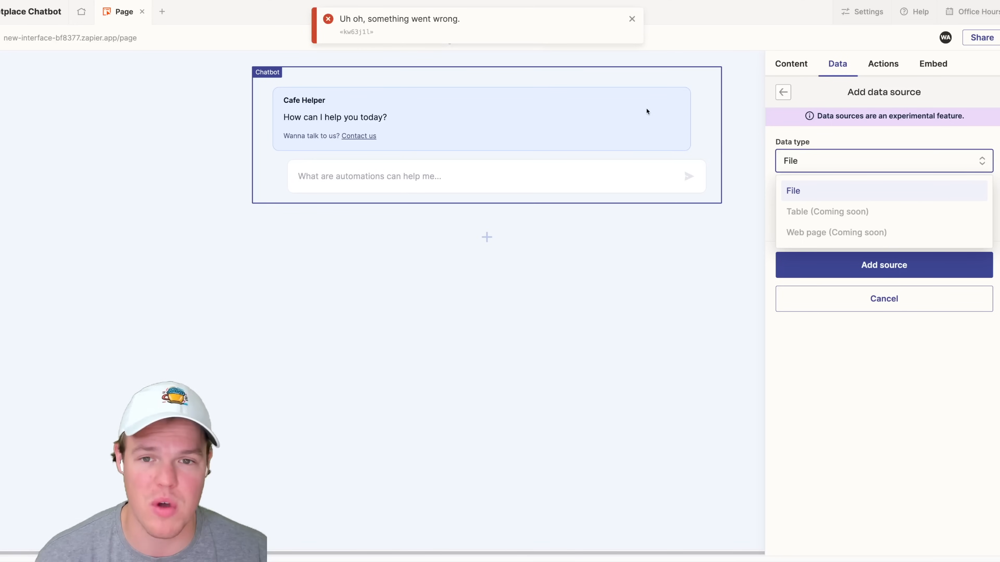
click(840, 187)
click(632, 18)
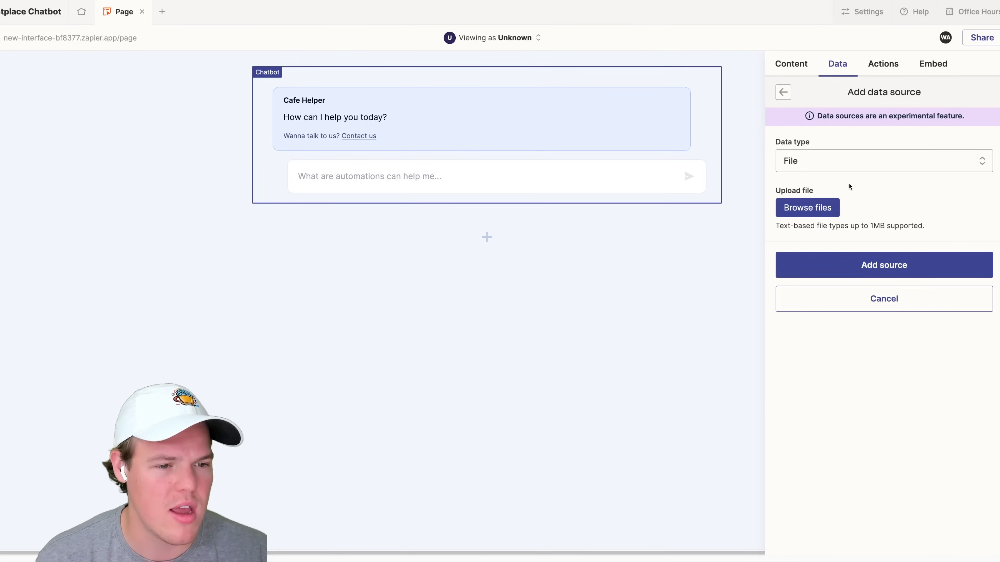
click(814, 208)
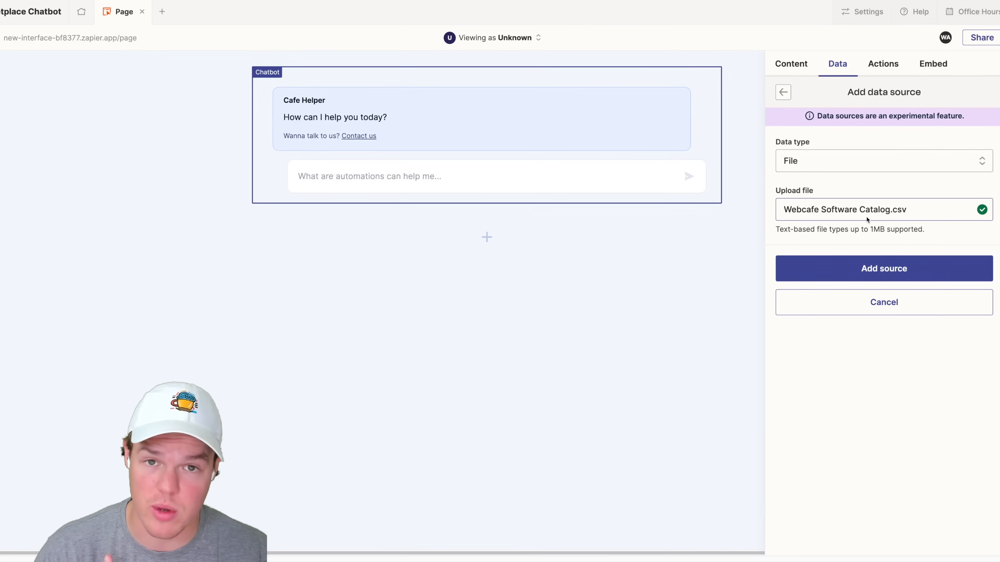
click(881, 271)
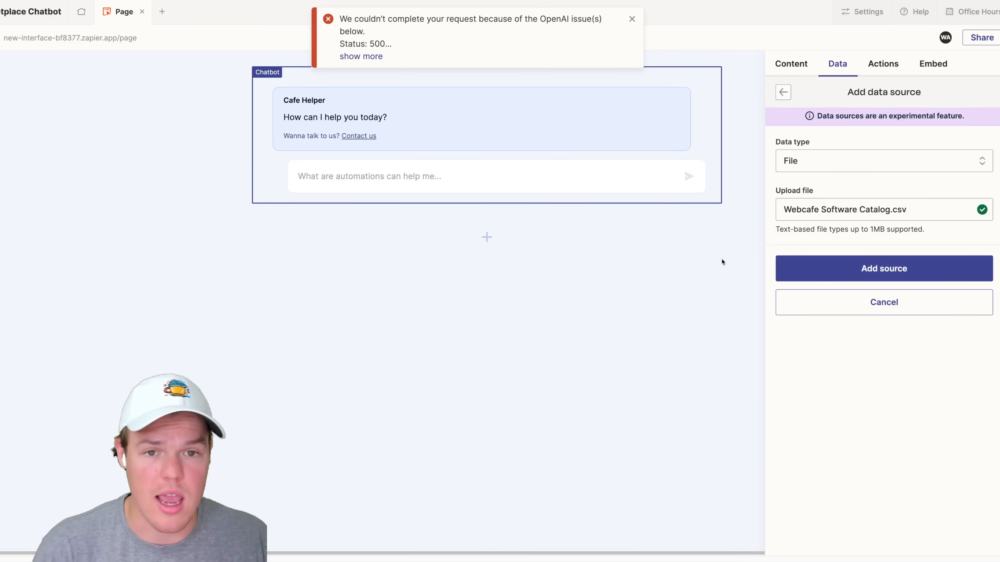
click(632, 20)
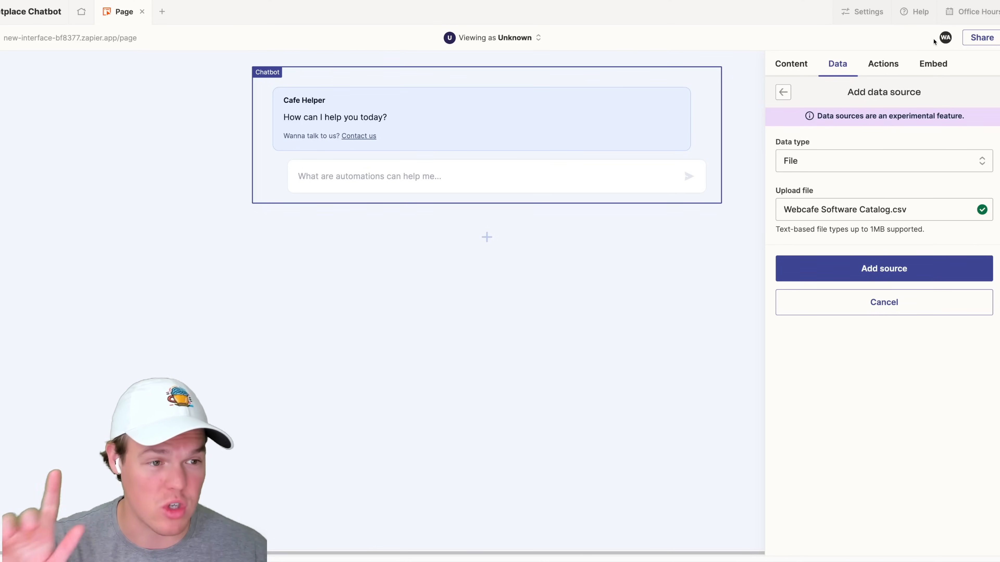
- Look at the chatbot's action and embed settings, ending on the actions triggered from chatbot responses
click(881, 69)
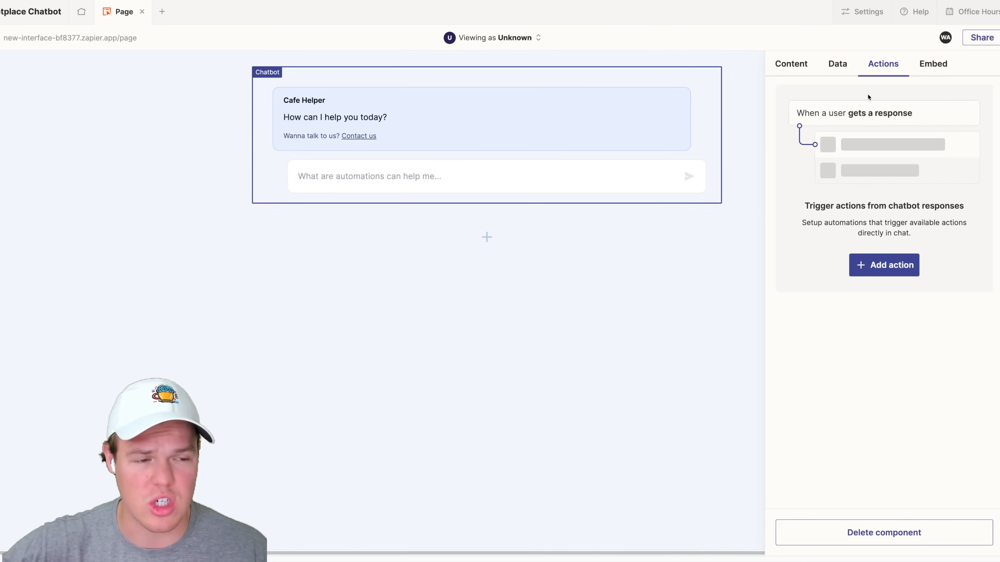
click(933, 66)
click(894, 70)
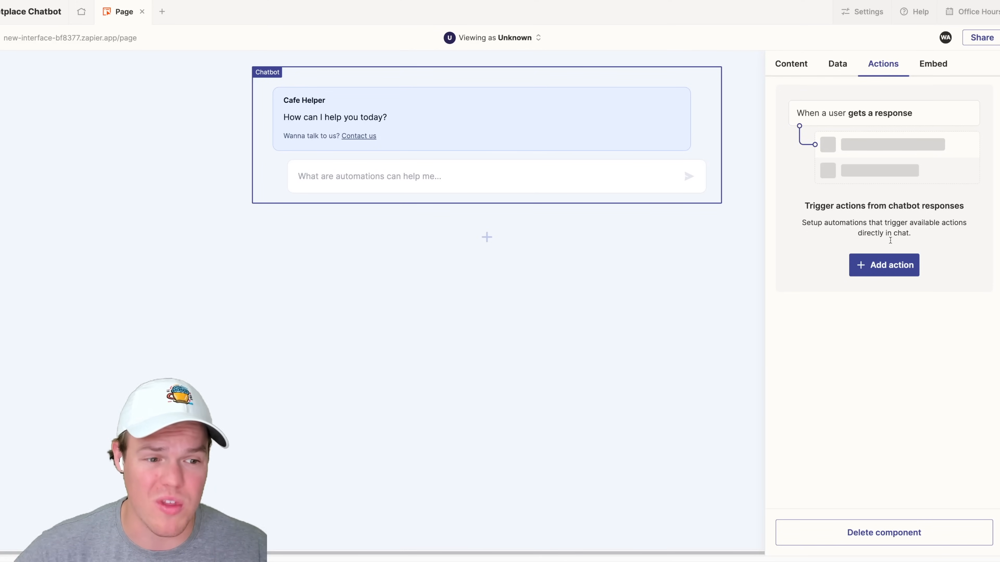
- Look at the on-click options for a new chatbot action and the chatbot's popup embed code
click(894, 267)
click(851, 341)
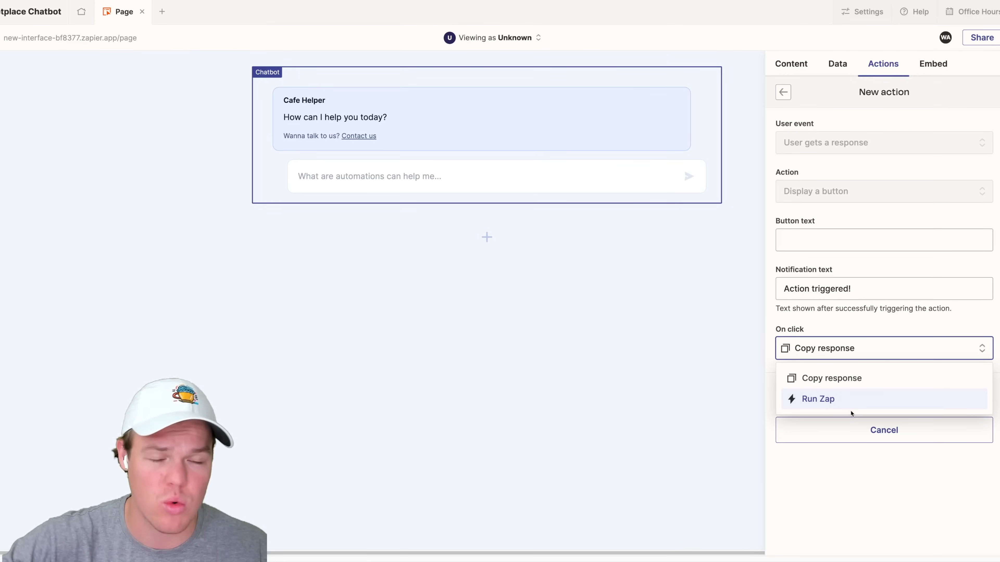
click(786, 98)
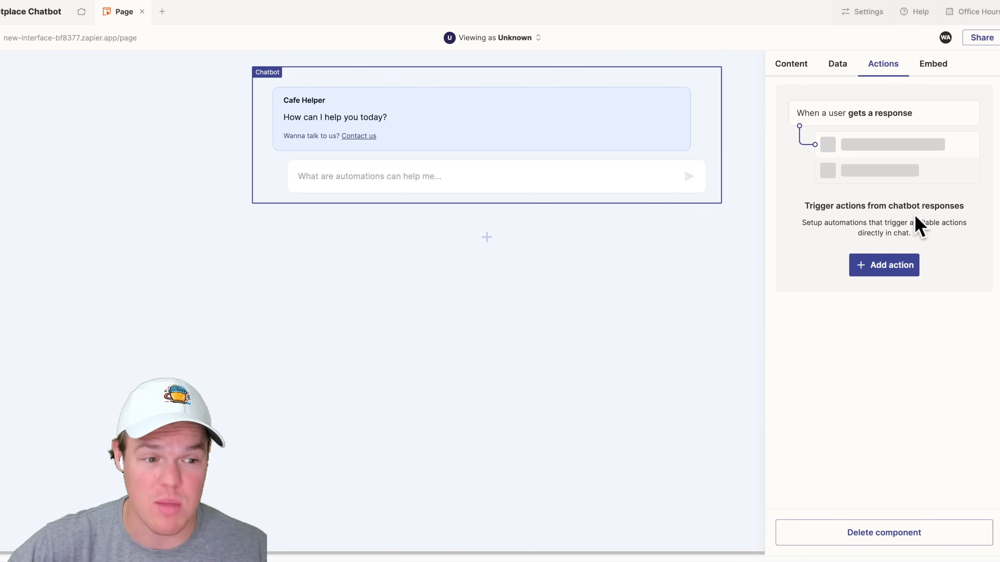
click(929, 70)
click(894, 182)
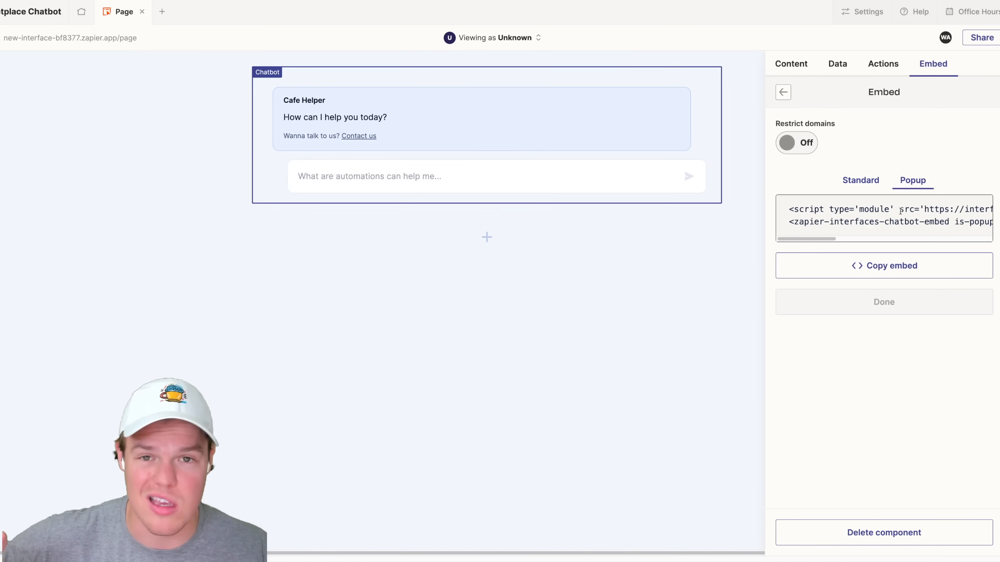
- Replace the chatbot's directive with "Context: You are a AI chatbot for the company Webcafe Software"
click(798, 71)
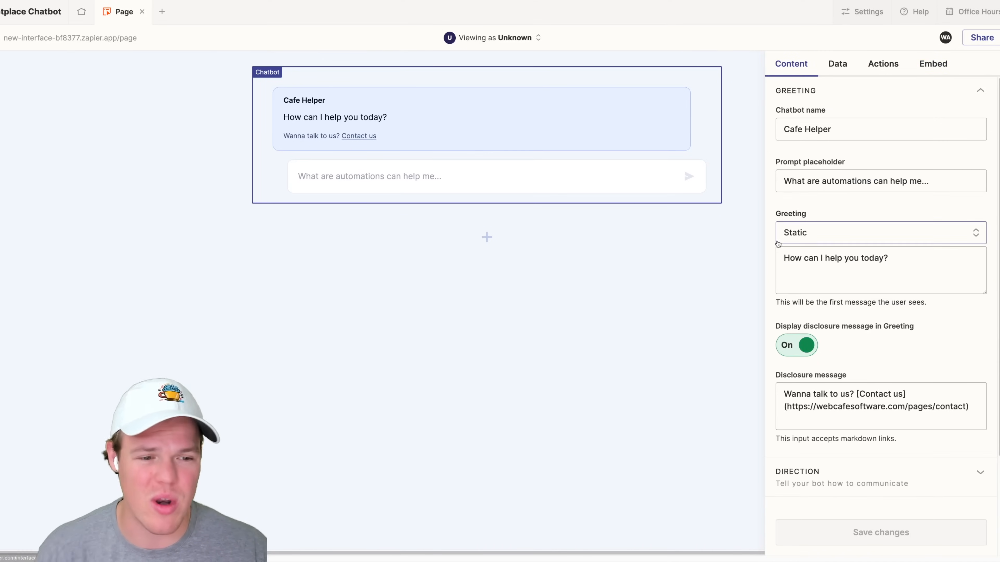
scroll(834, 286, down, 3)
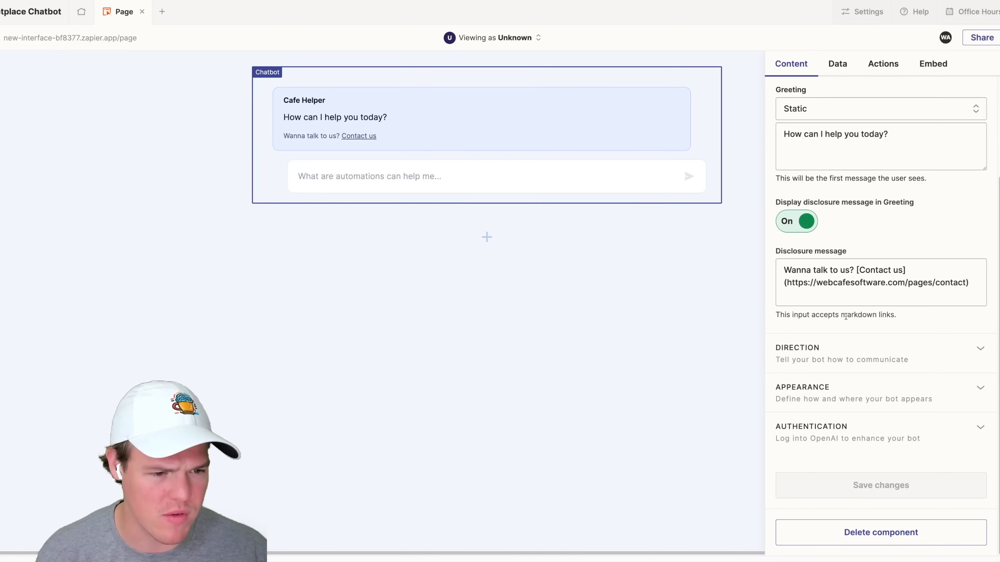
click(841, 365)
scroll(872, 160, up, 3)
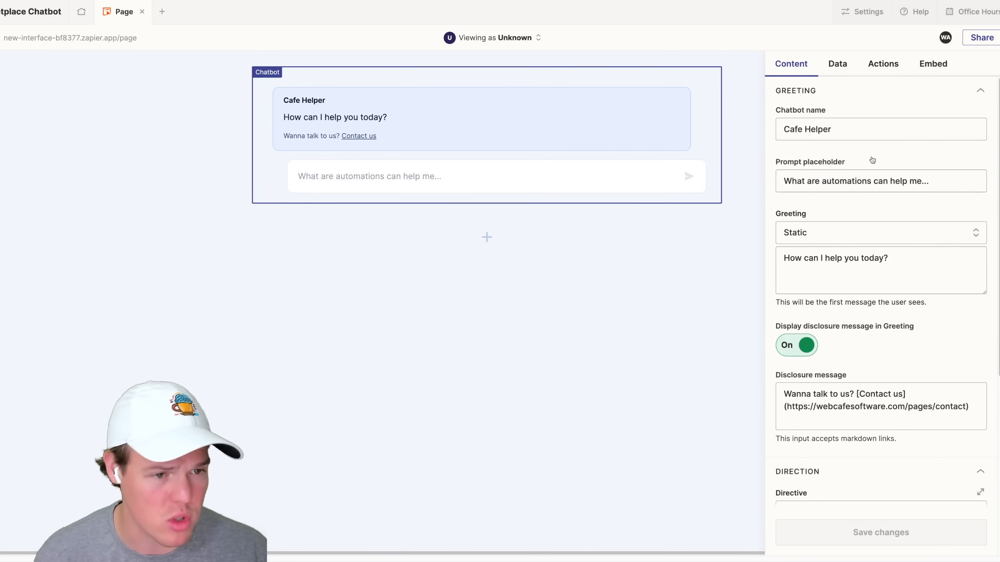
click(972, 92)
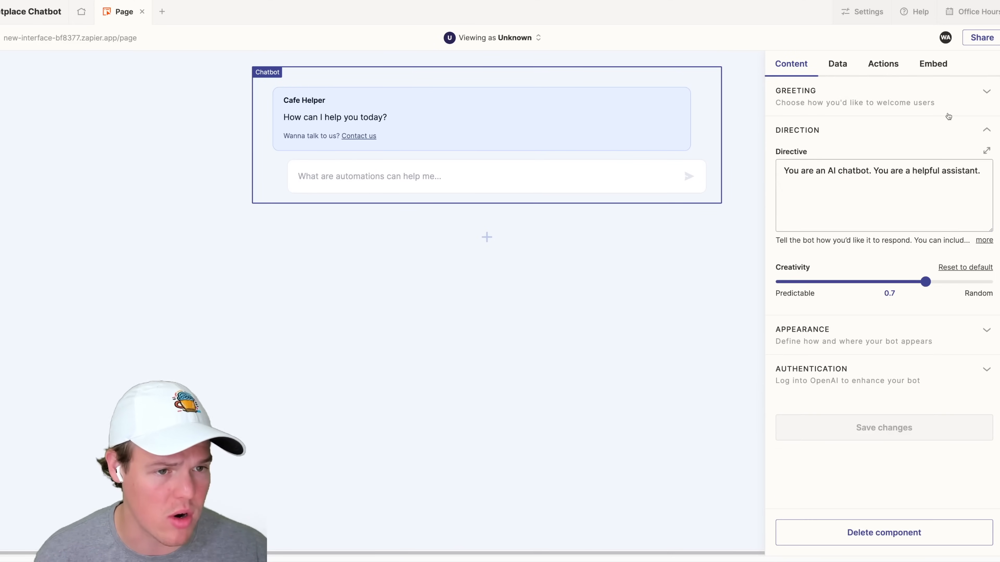
click(868, 181)
key(ctrl+a)
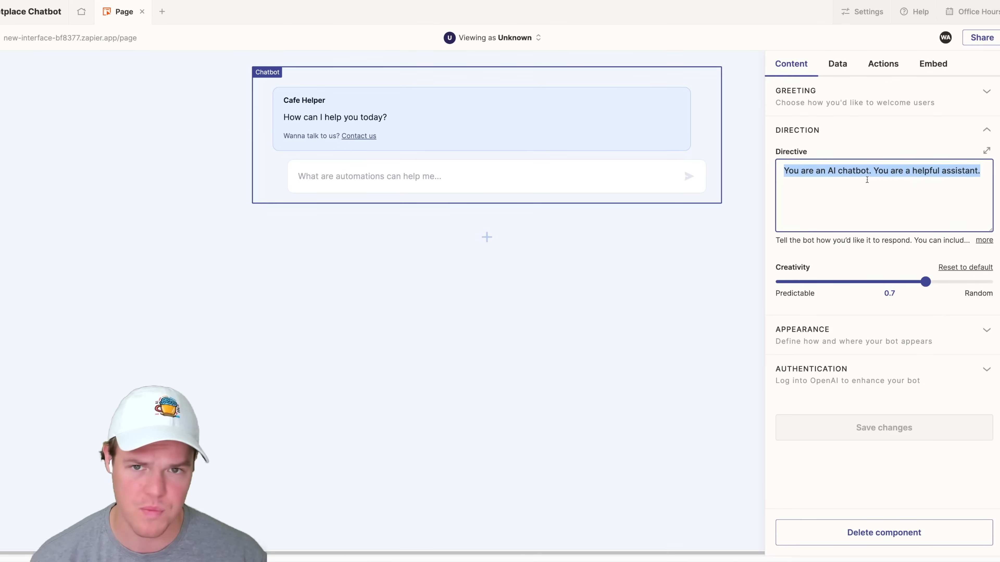
text(Context: )
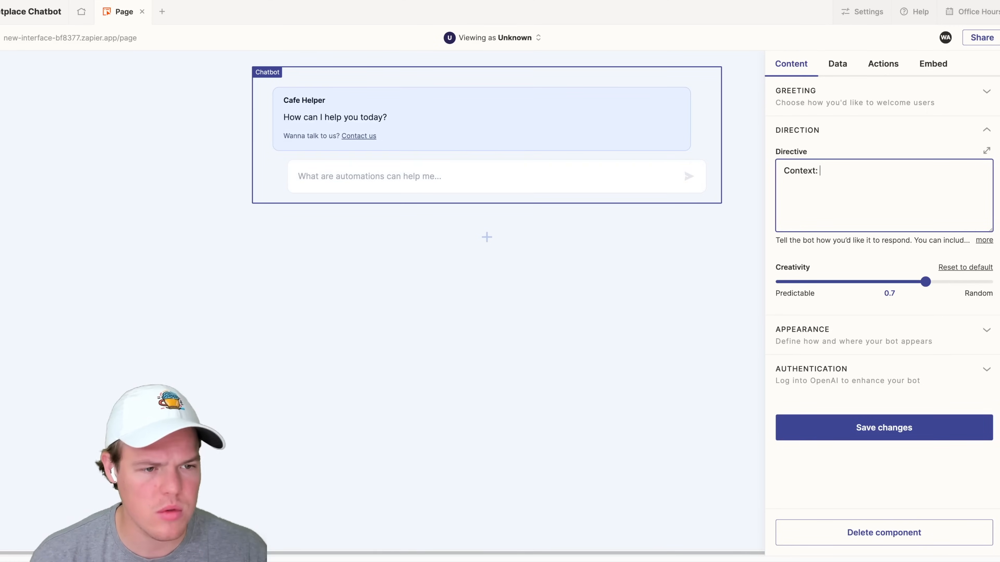
text(Uou ar)
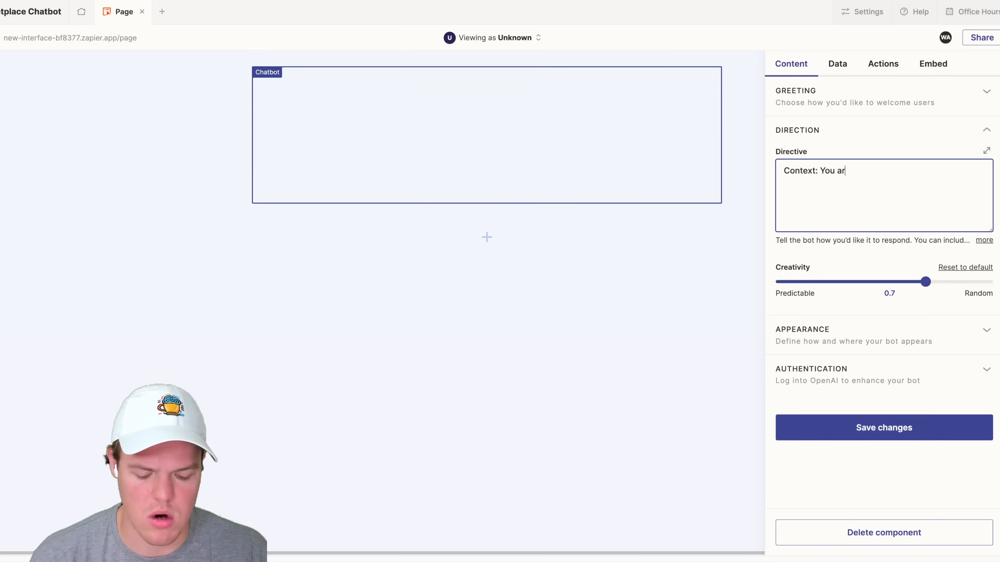
text(e a helper fr)
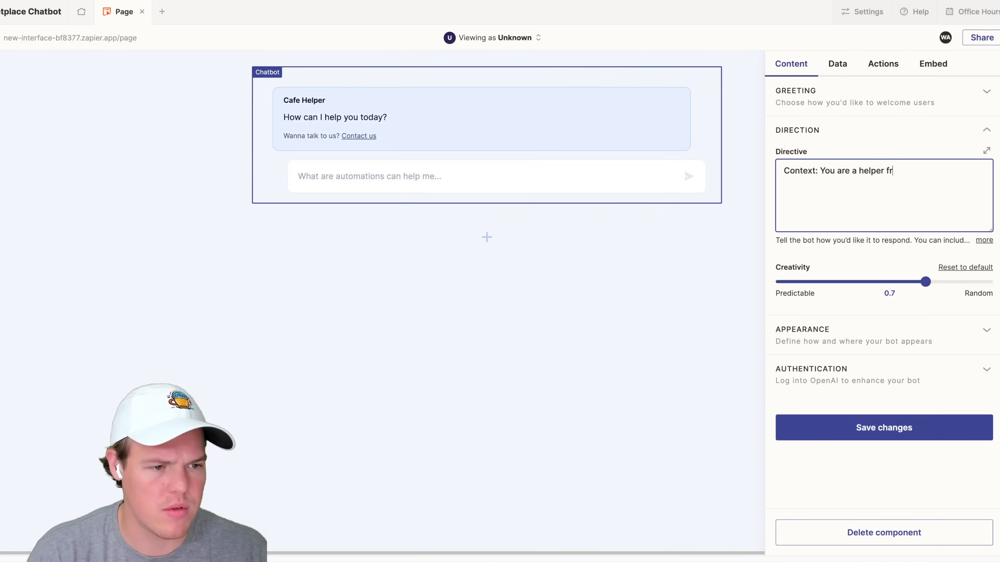
key(BackSpace)
key(BackSpace)
key(BackSpace)
key(BackSpace)
key(BackSpace)
key(BackSpace)
key(BackSpace)
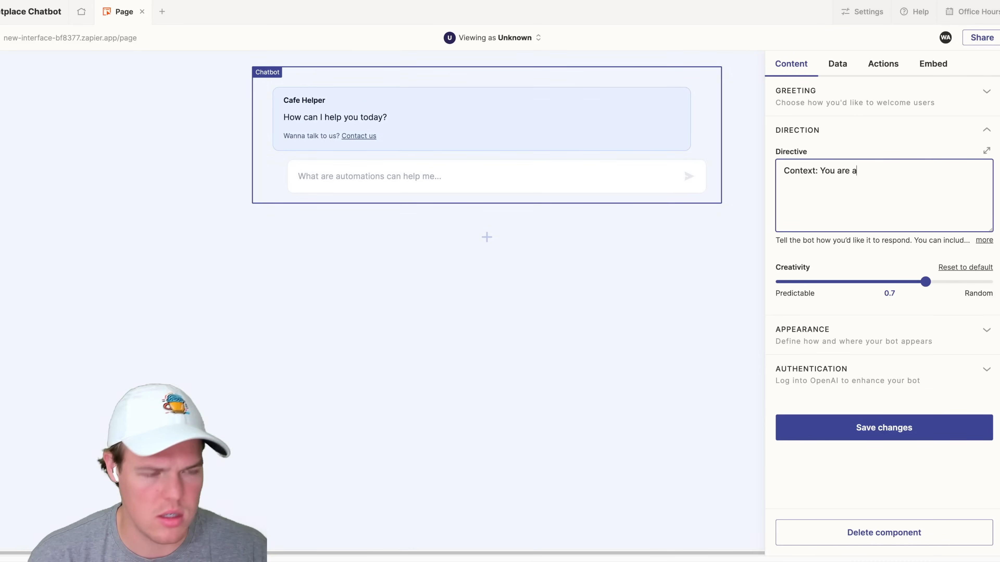
text(AI chatbot for the company Webcafe Software)
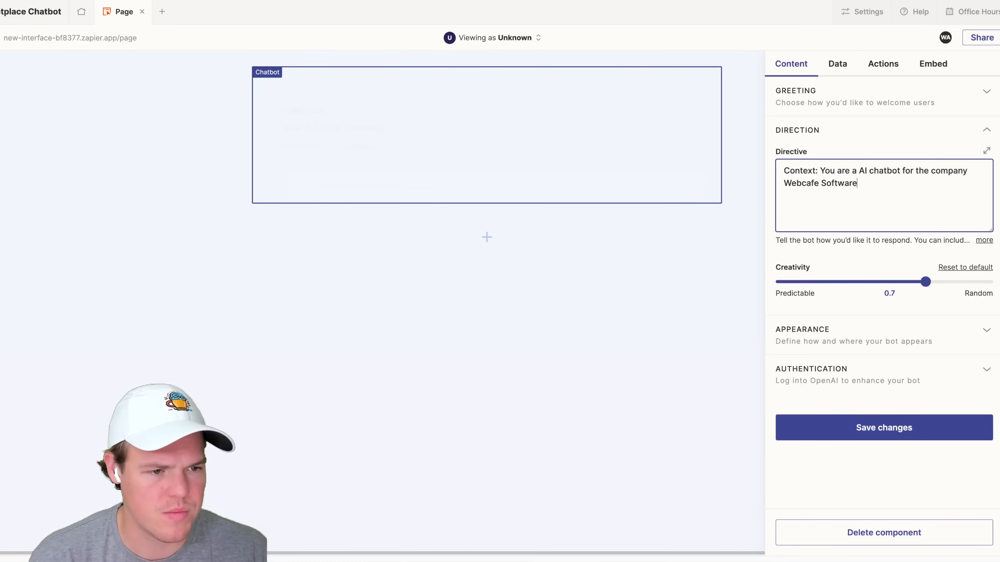
- Continue the directive's context sentence with ", we sell pre-built automations to help businesses." and start a new paragraph
text(, we sell )
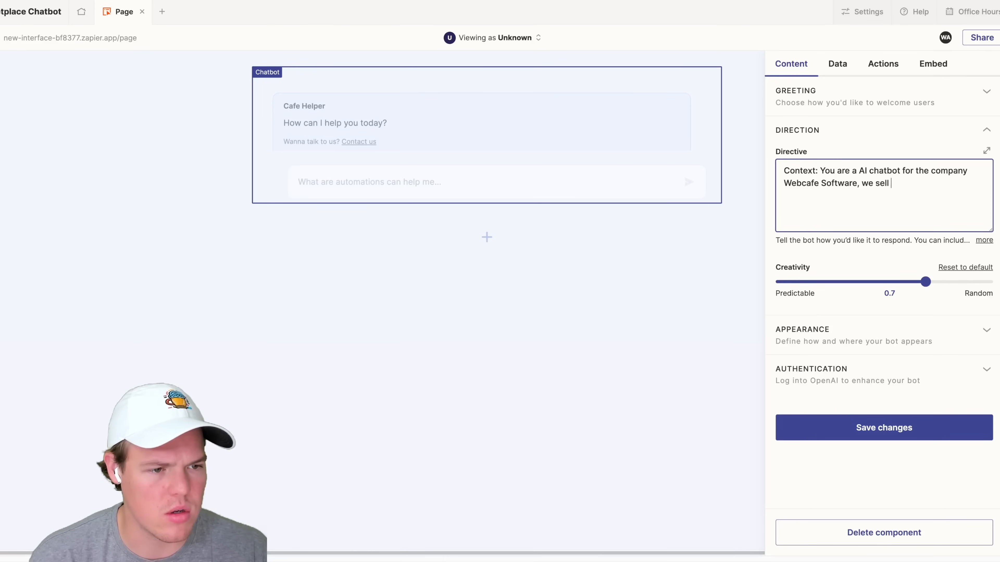
text(pre-)
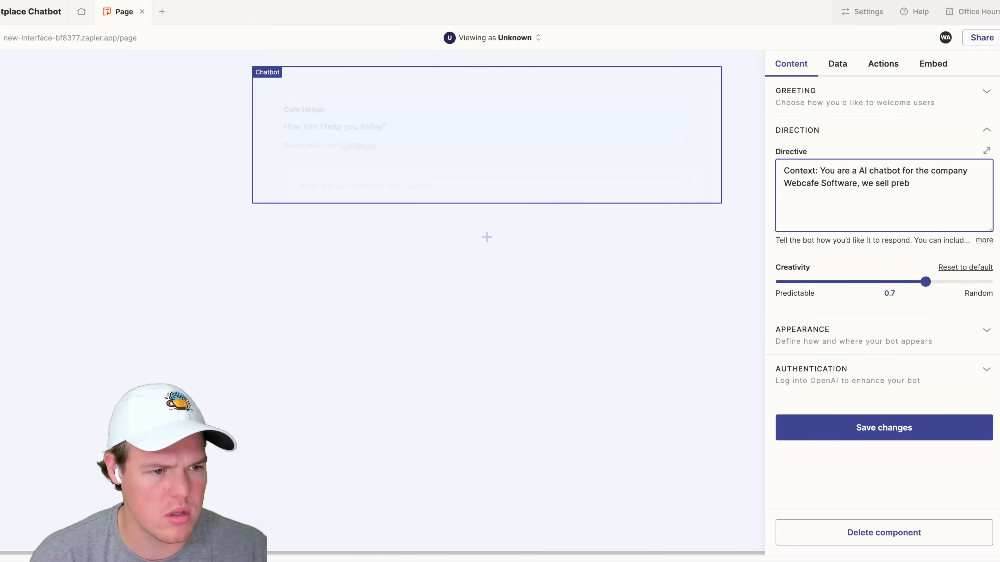
text(built)
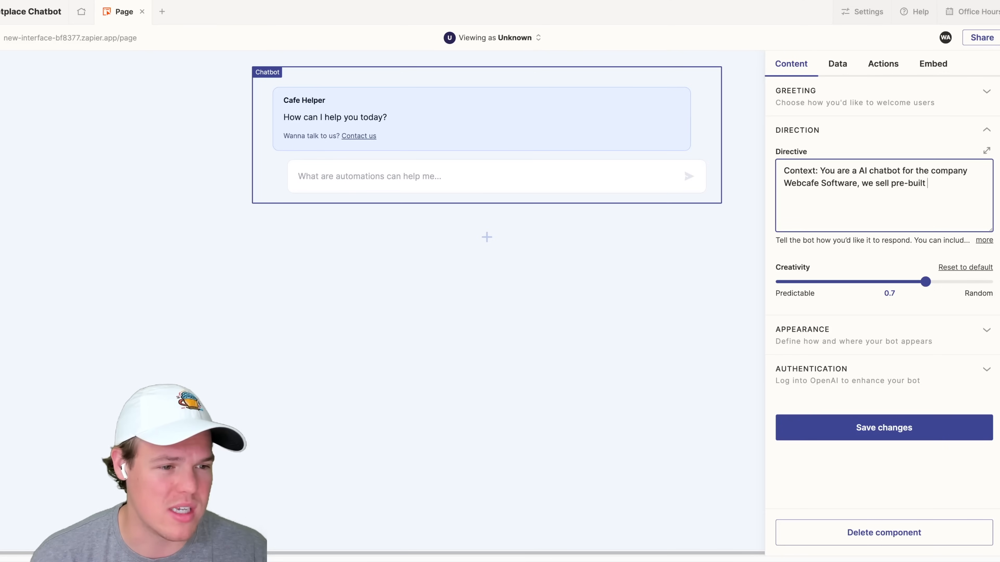
text(automat)
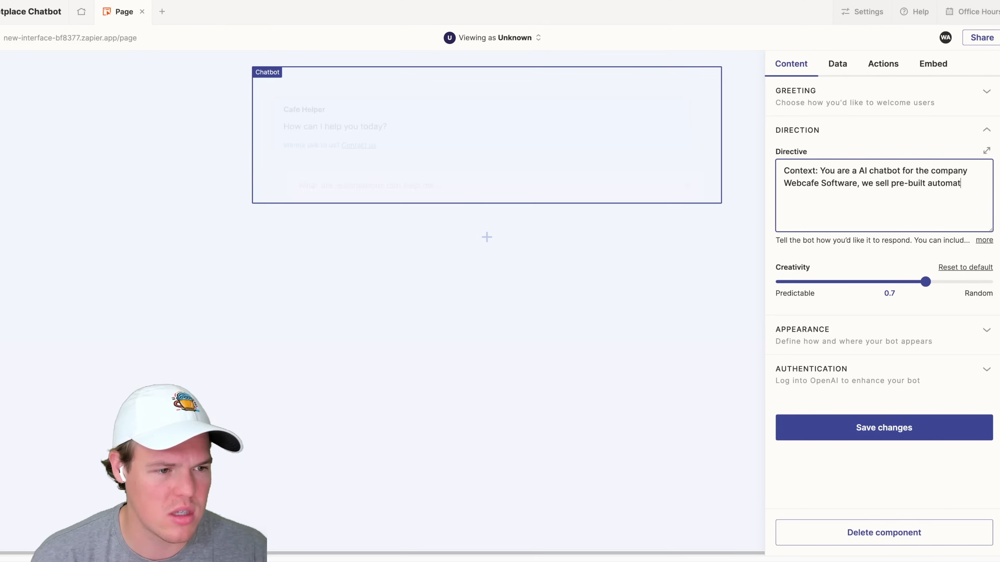
text(ions to help )
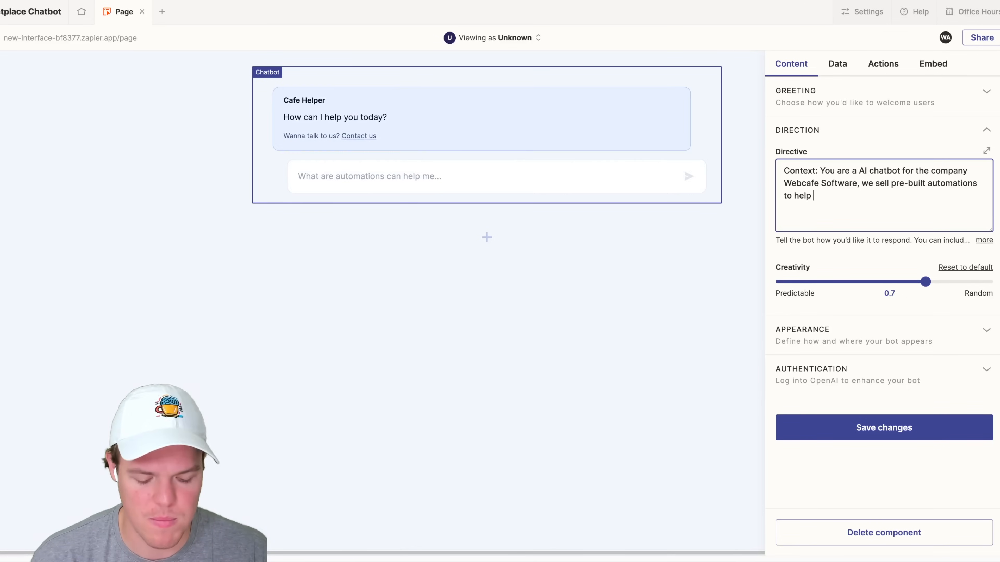
text(businesses.)
key(Return)
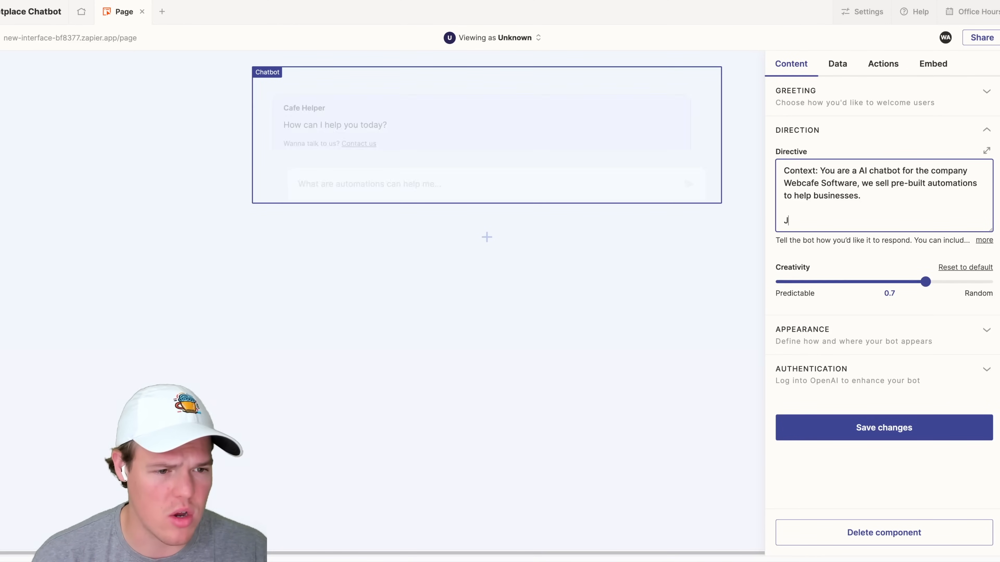
- Add the line "Here is our catalog of software" to the directive and save the changes
text(Here is our catalof)
key(BackSpace)
text(g fo)
key(BackSpace)
key(BackSpace)
text(of software)
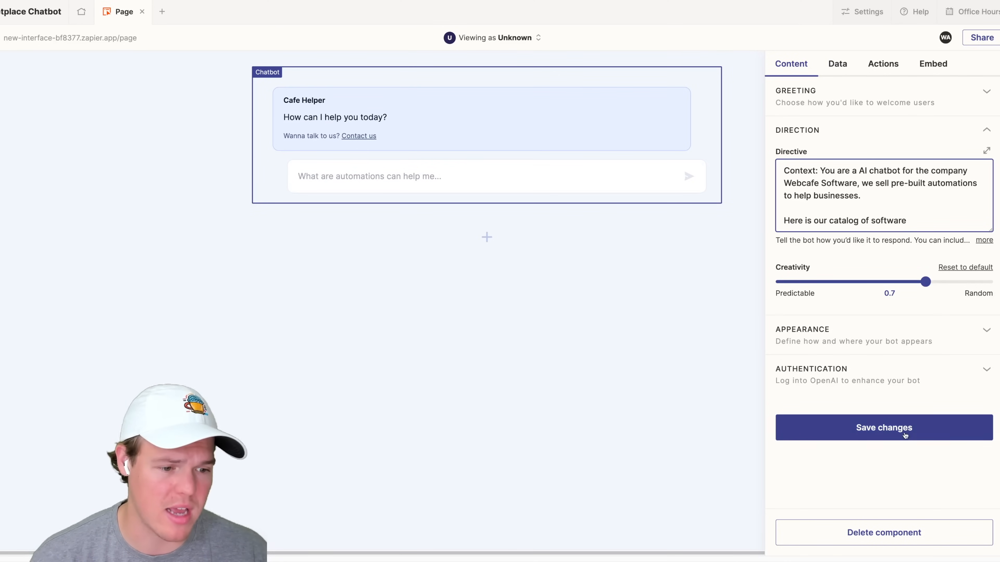
click(905, 435)
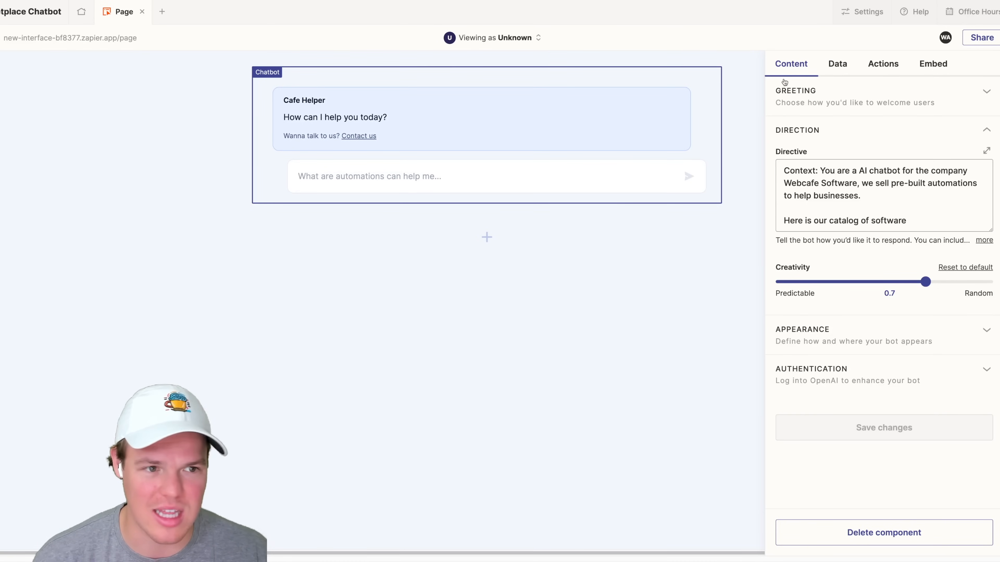
- Check the source material listed in the chatbot's data settings
click(837, 66)
click(884, 64)
click(841, 65)
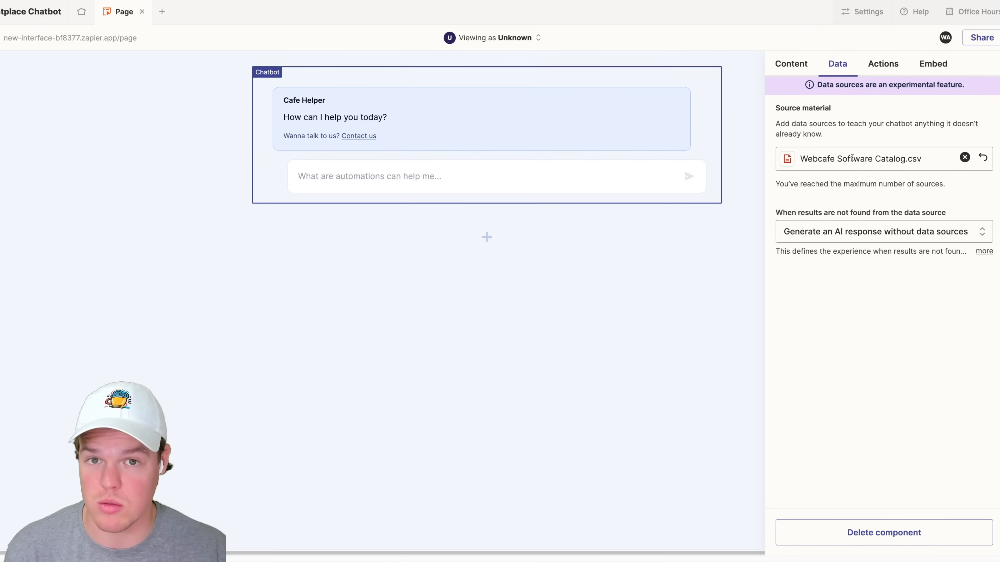
- Try the custom-message fallback for results not found in the data source, and return to generating an AI response without data sources
click(866, 231)
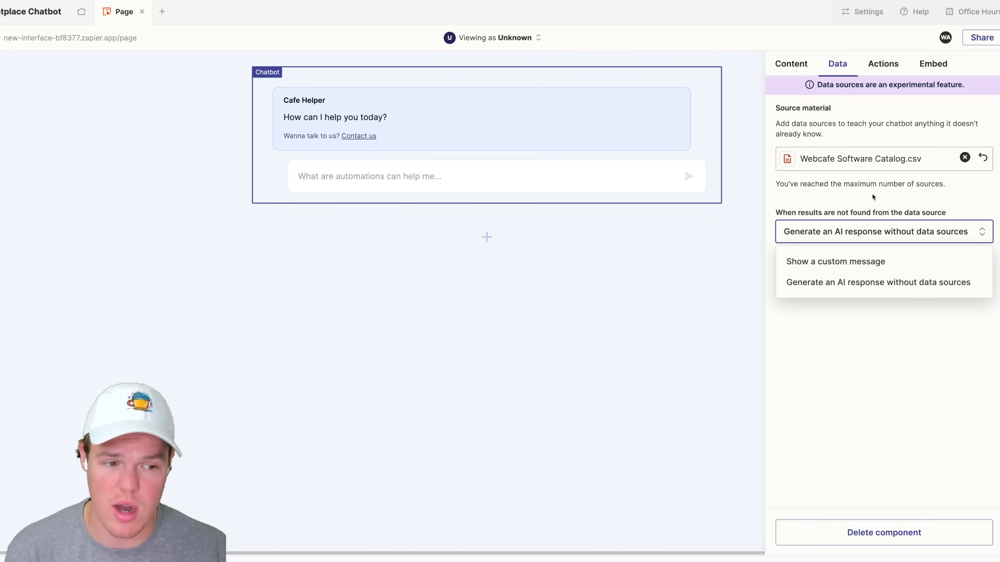
click(872, 260)
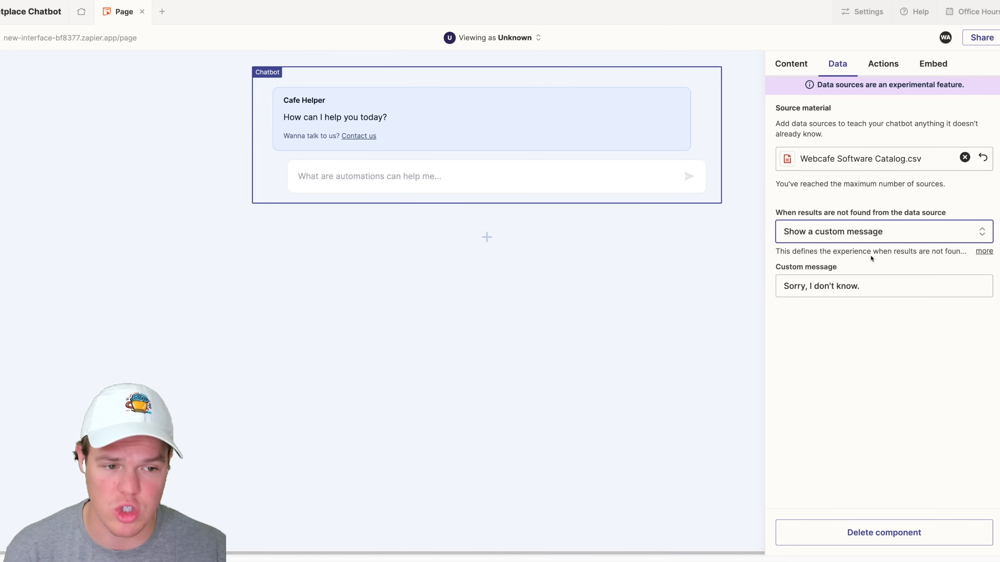
click(877, 286)
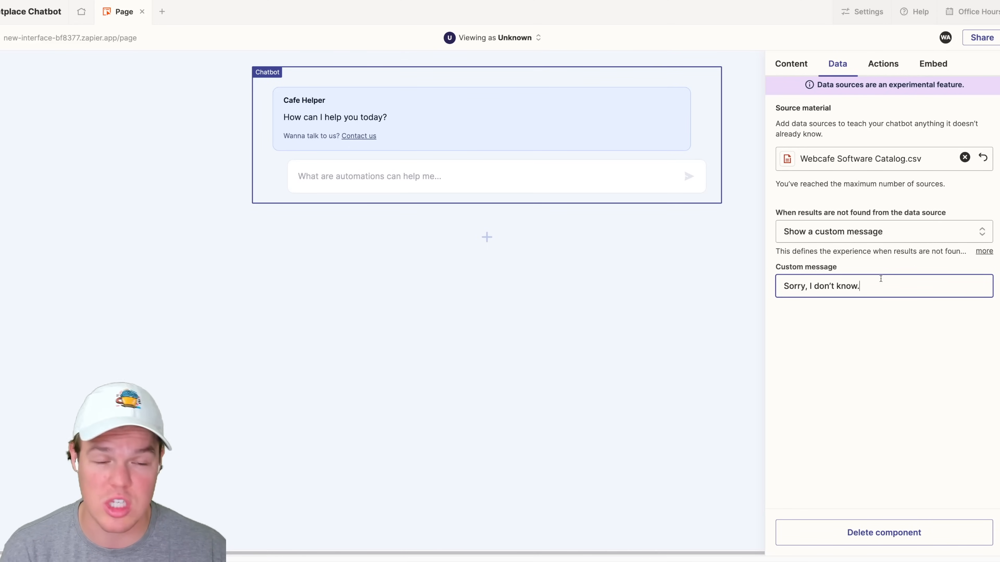
click(846, 232)
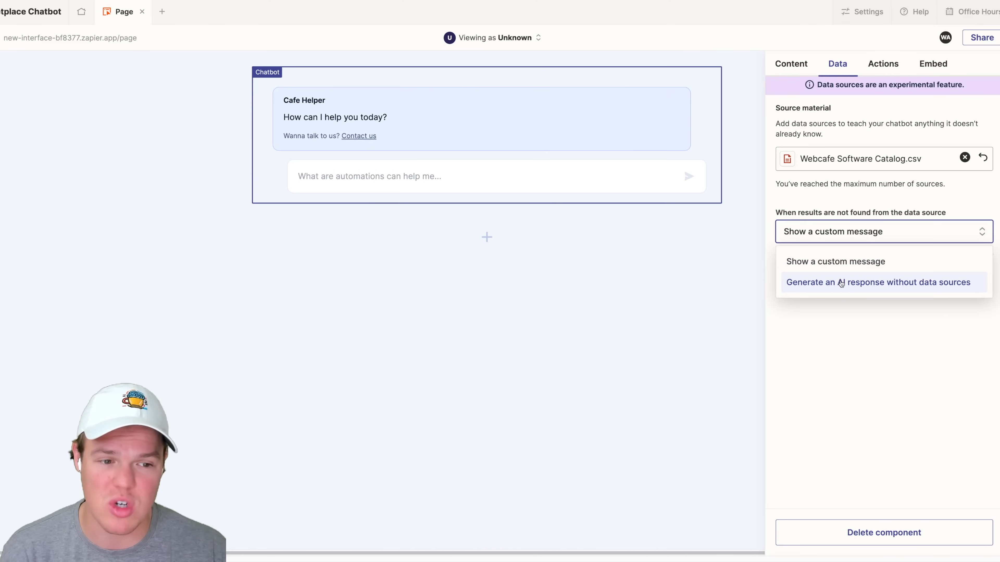
click(841, 283)
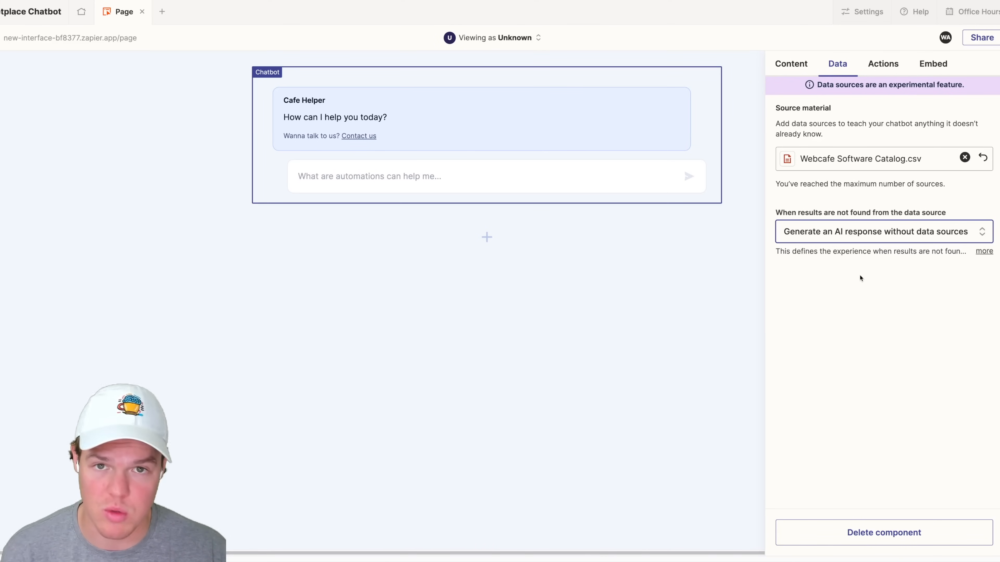
click(866, 233)
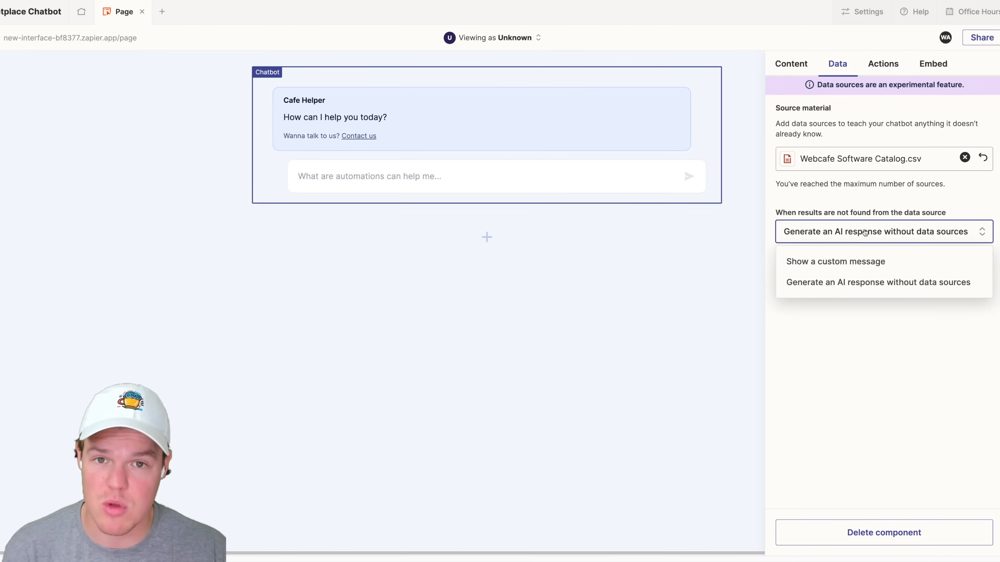
click(868, 200)
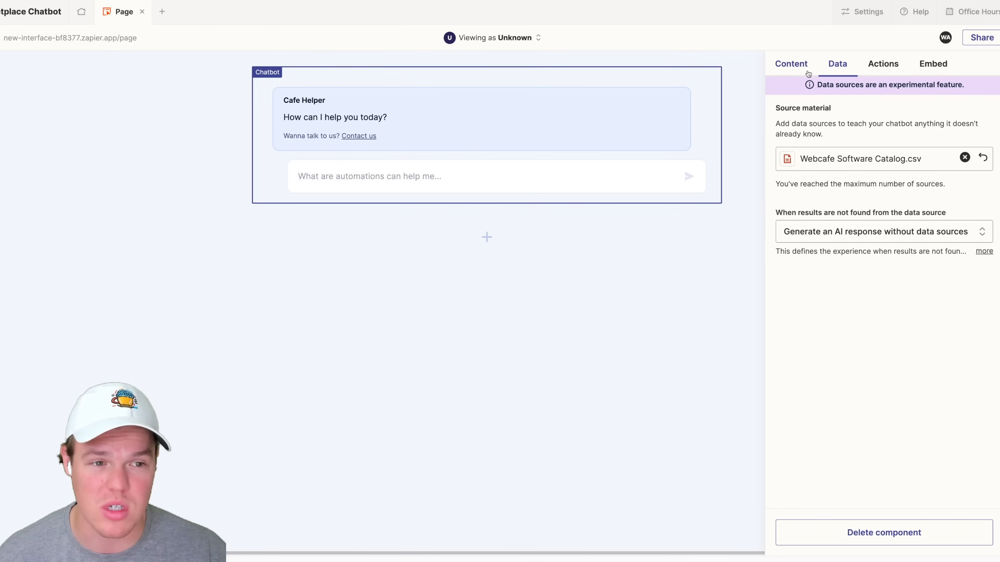
- Append "catalog:" to the directive's last line and insert the copied source file name "Webcafe Software Catalog.csv" below it
drag(802, 159, 922, 158)
key(super+c)
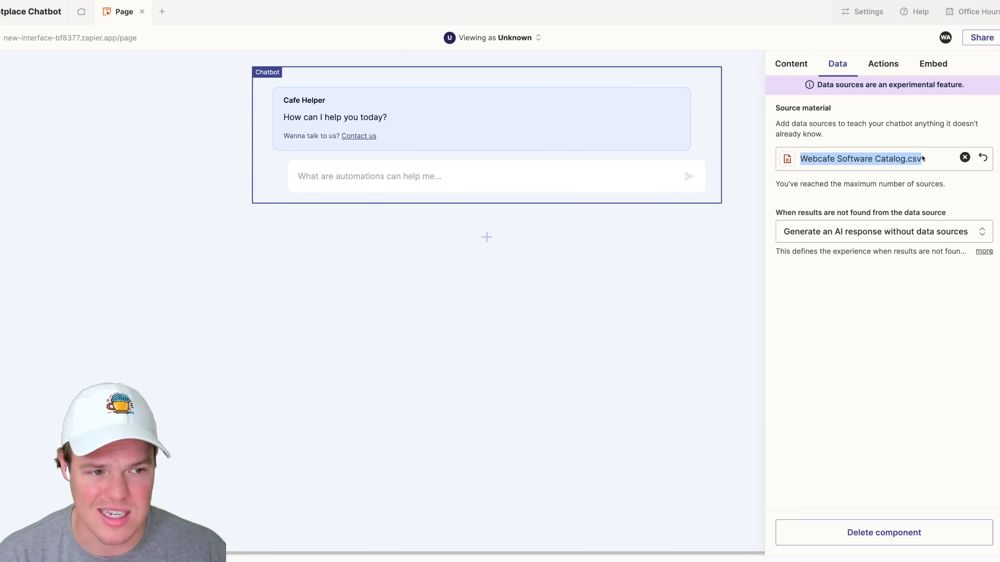
click(793, 64)
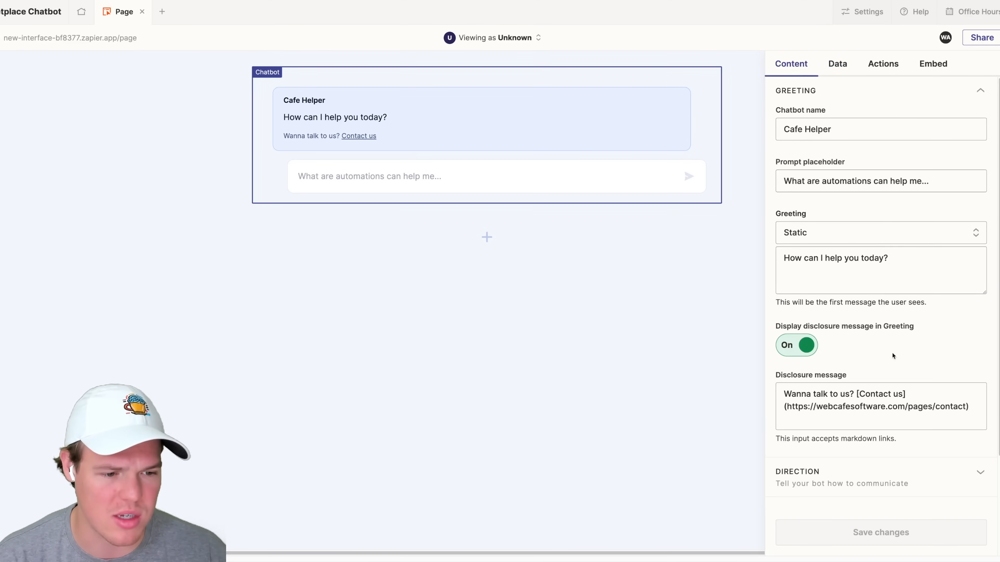
click(891, 261)
scroll(892, 262, down, 2)
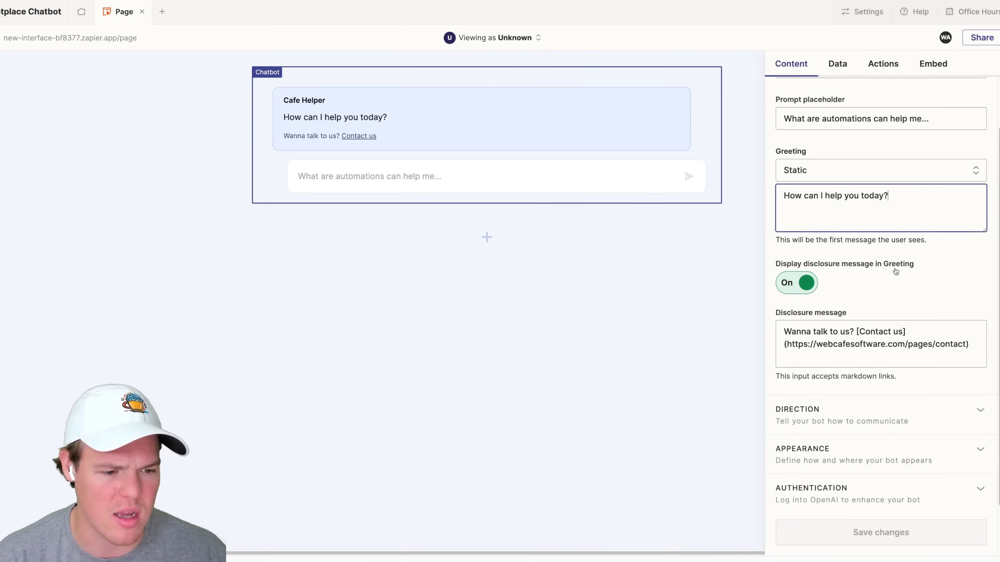
scroll(882, 284, down, 1)
click(870, 295)
click(932, 275)
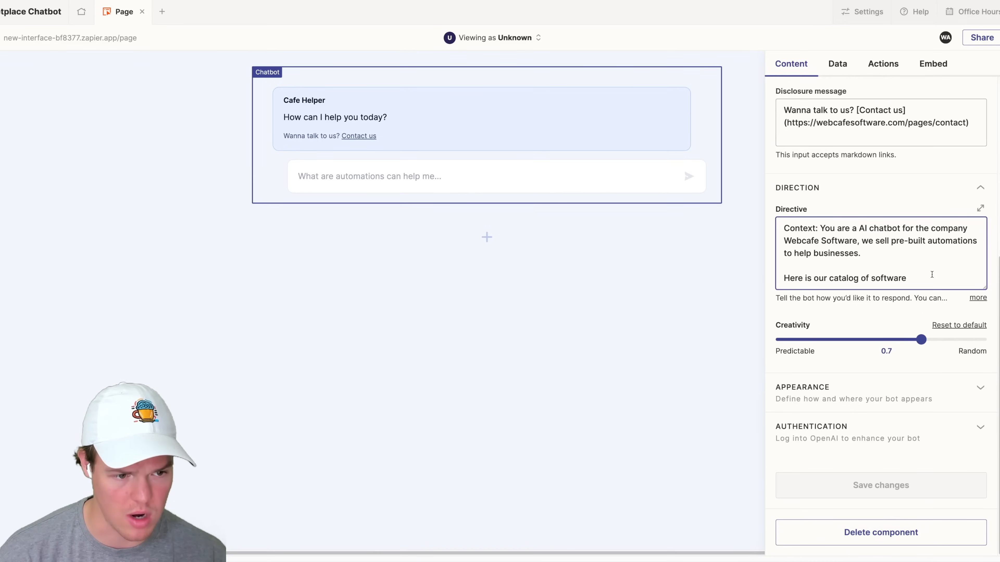
text(catalog:)
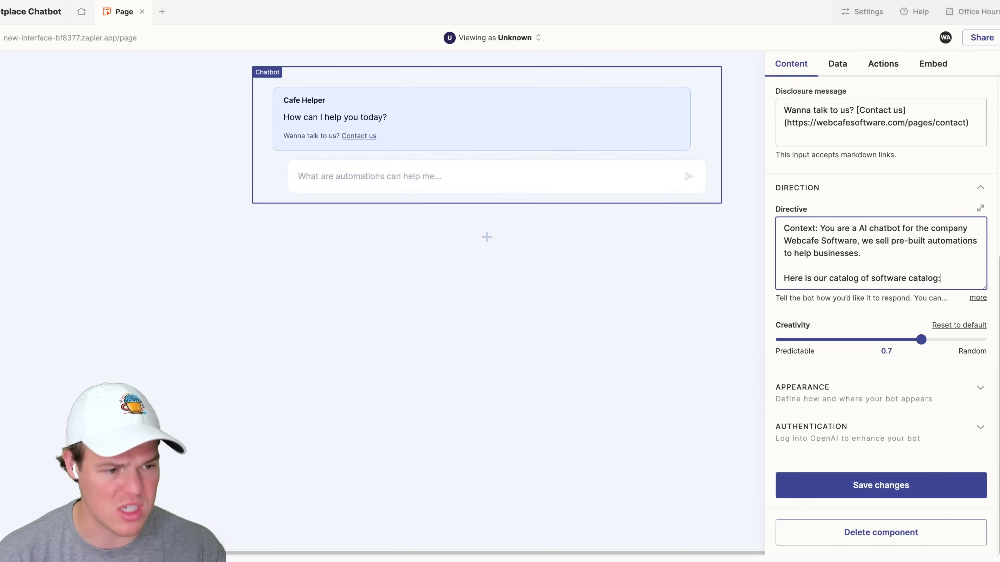
key(Return)
key(super+v)
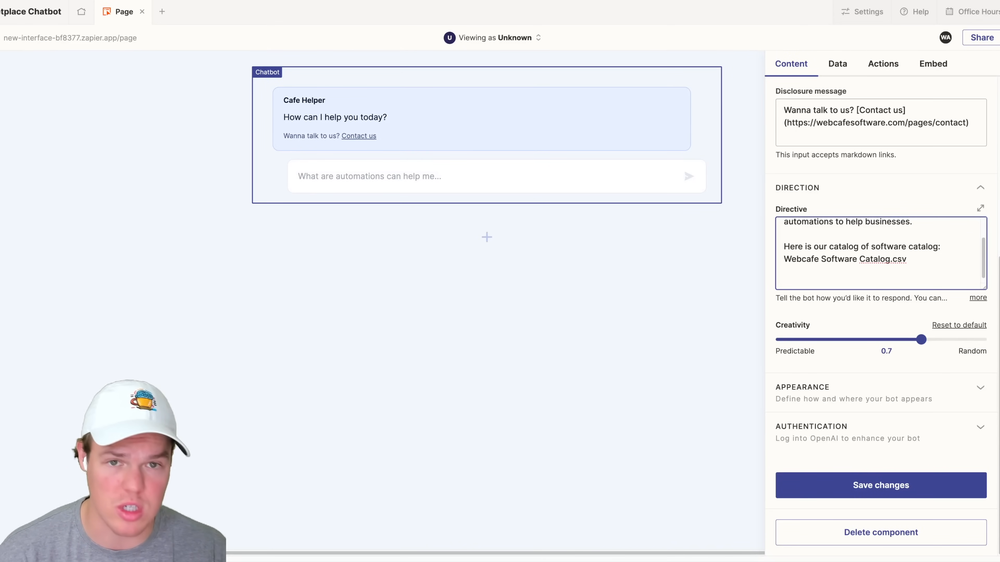
- Add the line "Please dont mention the data source by name in the chat." below the catalog file name in the directive
key(BackSpace)
key(BackSpace)
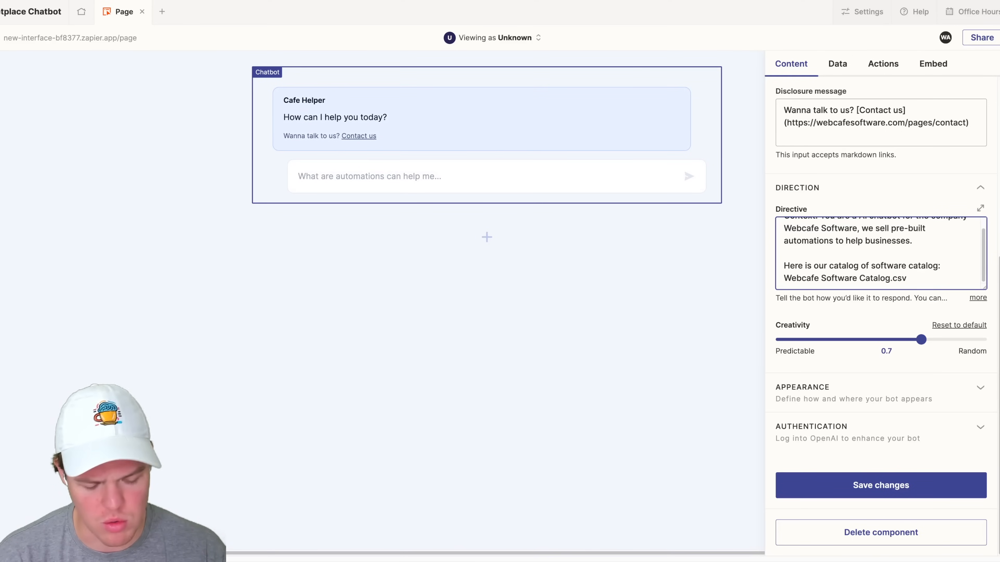
key(Return)
text(P)
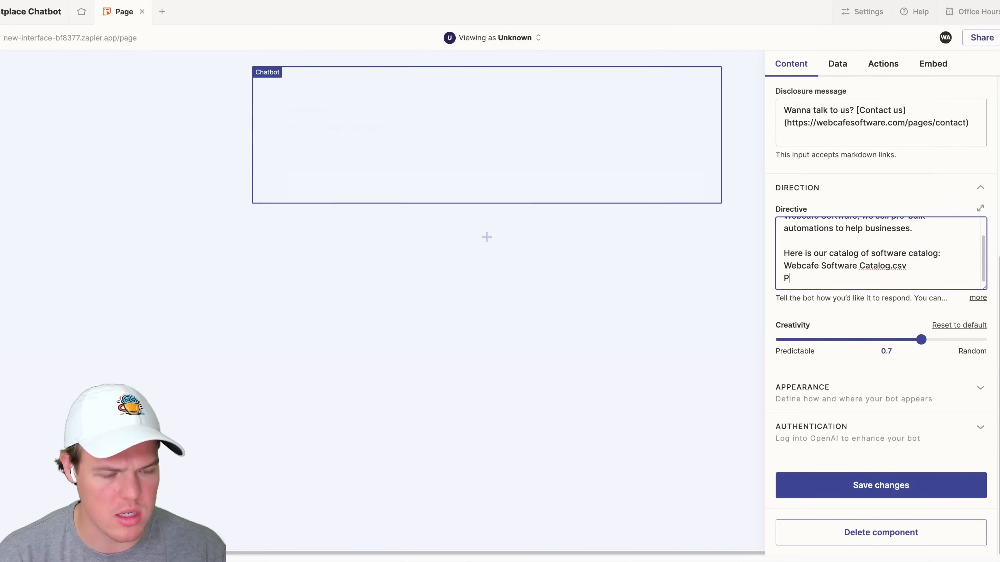
text(lease dont mention th)
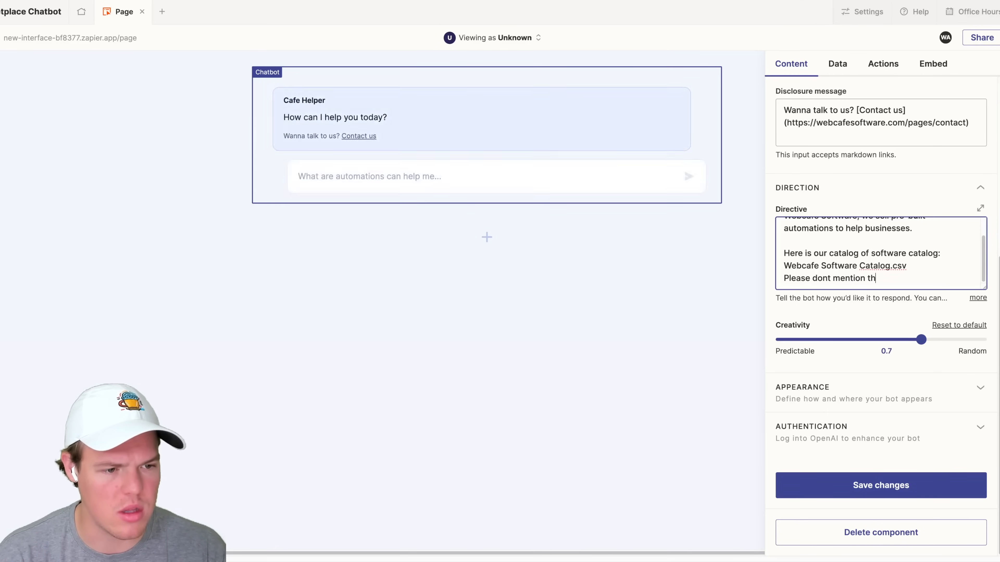
text(e dat)
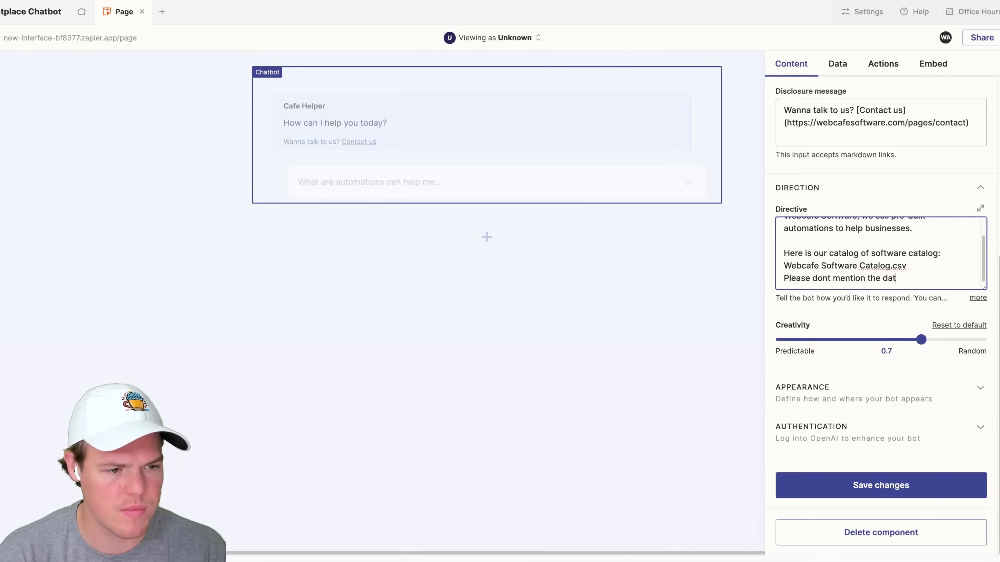
text(a source by name in th)
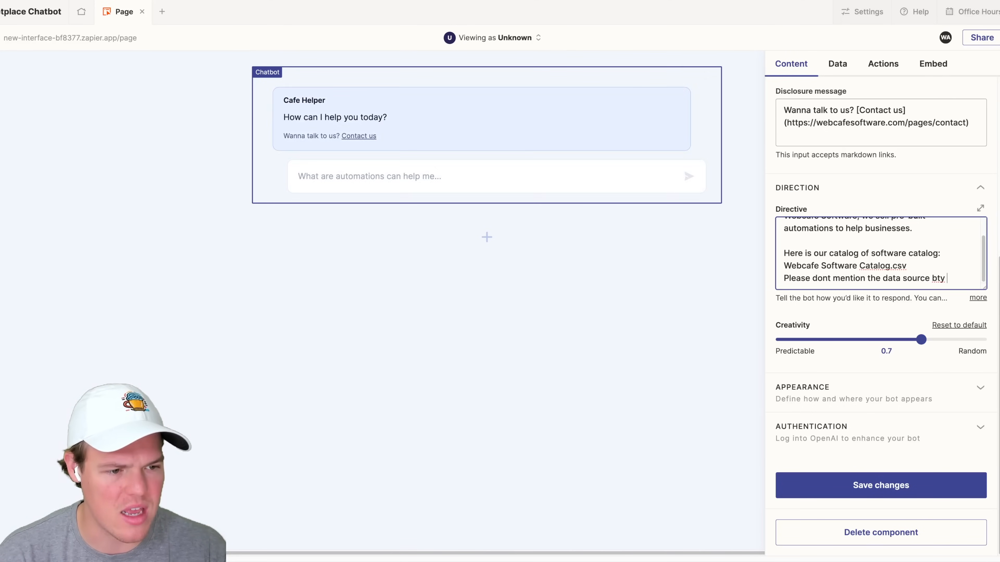
text( chat)
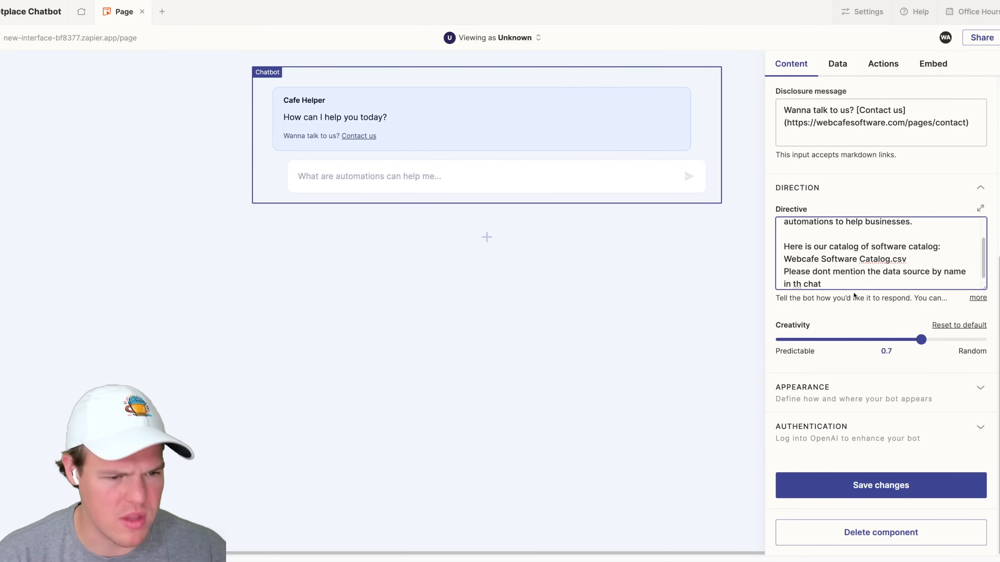
drag(985, 288, 985, 469)
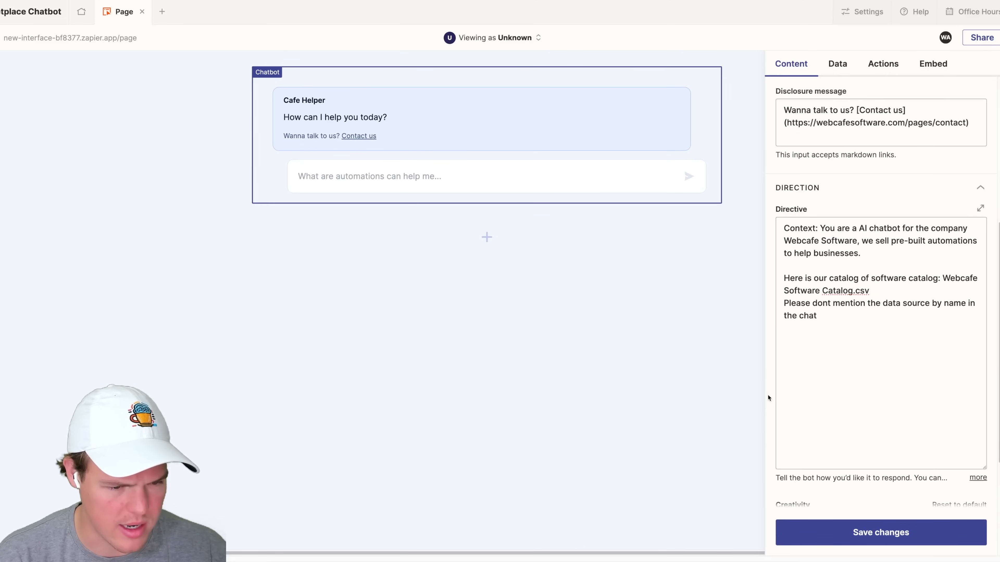
click(859, 350)
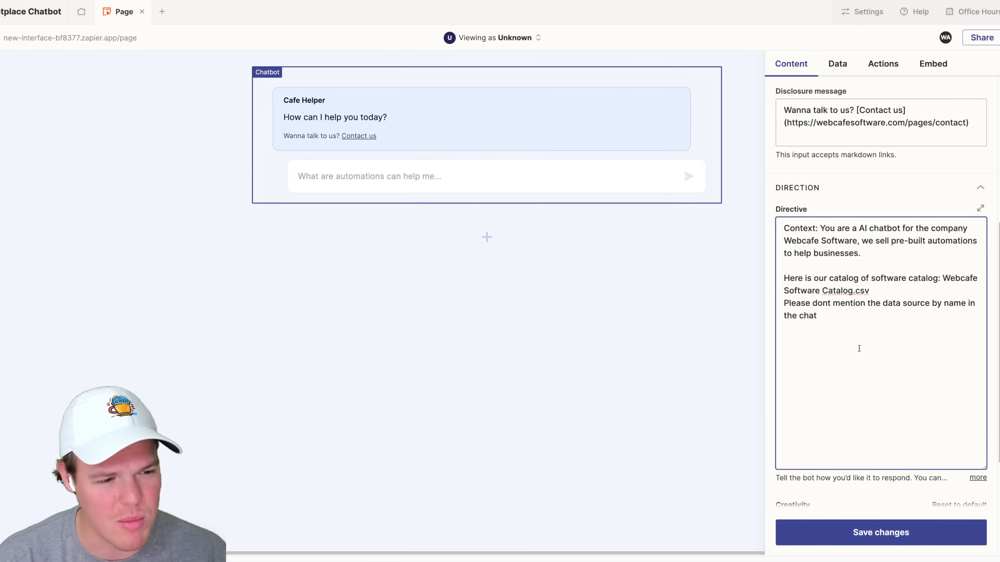
text(.)
- Leave several blank lines and add "If the user request support or needs help provide this link and email:" to the directive
key(Return)
key(Return)
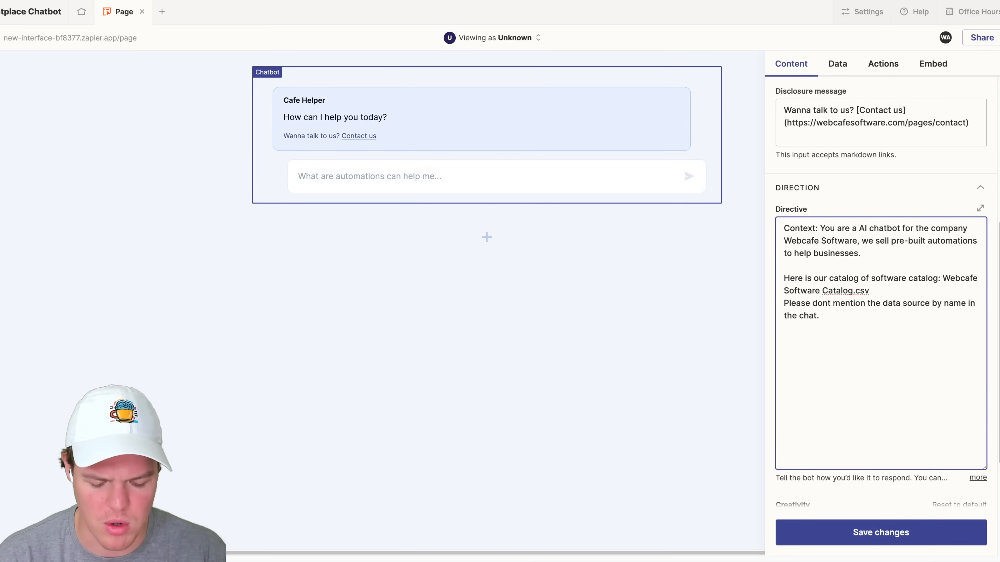
key(Return)
key(Return)
key(Return)
key(Return)
key(Return)
key(Return)
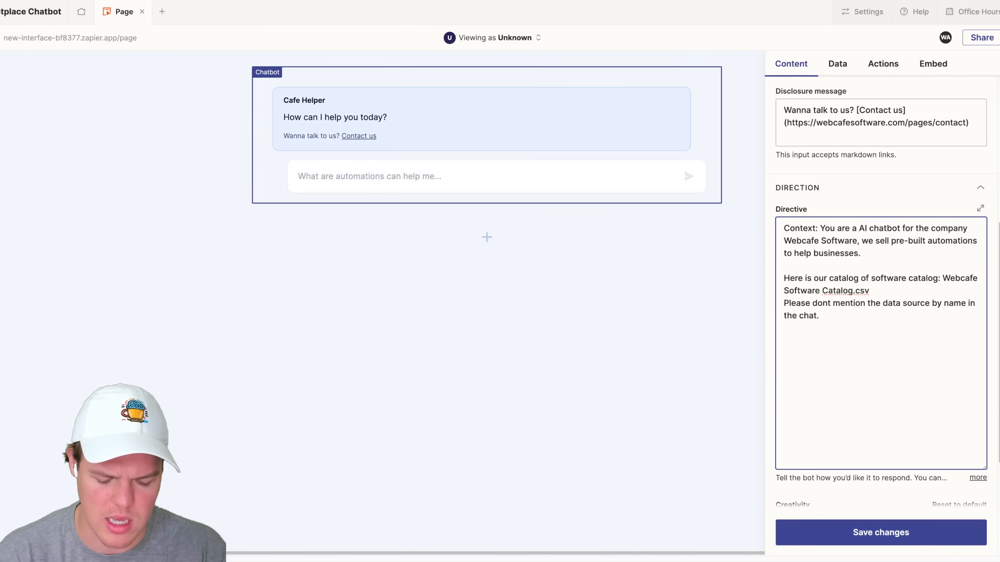
text(If the user re)
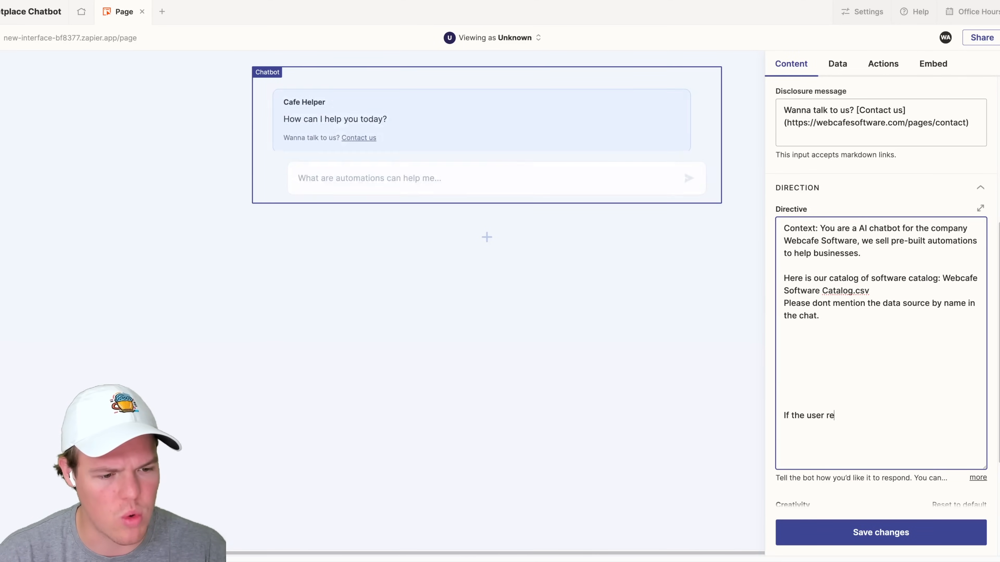
text(quest support)
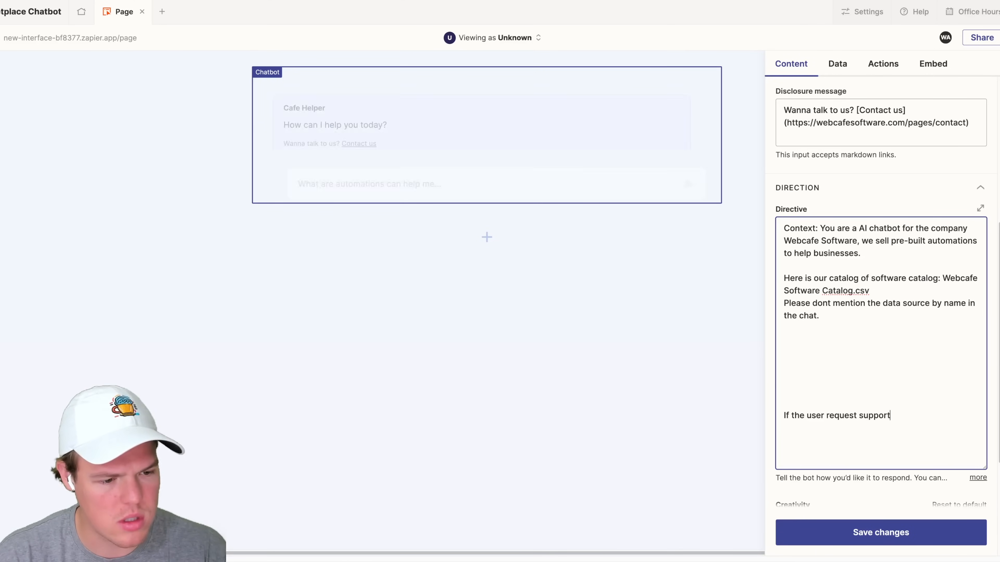
text( or needs hle)
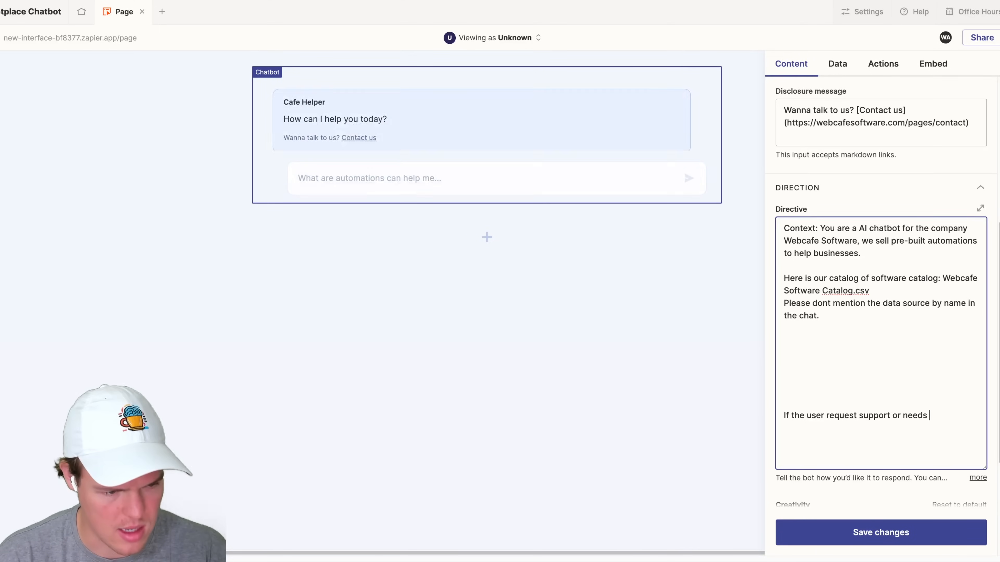
key(BackSpace)
key(BackSpace)
text(elp )
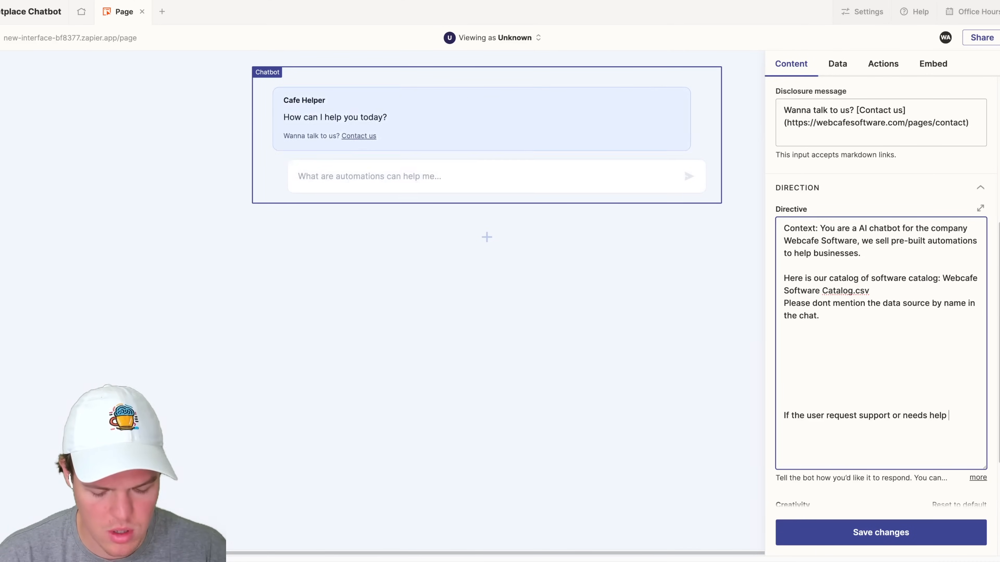
text(provide this li)
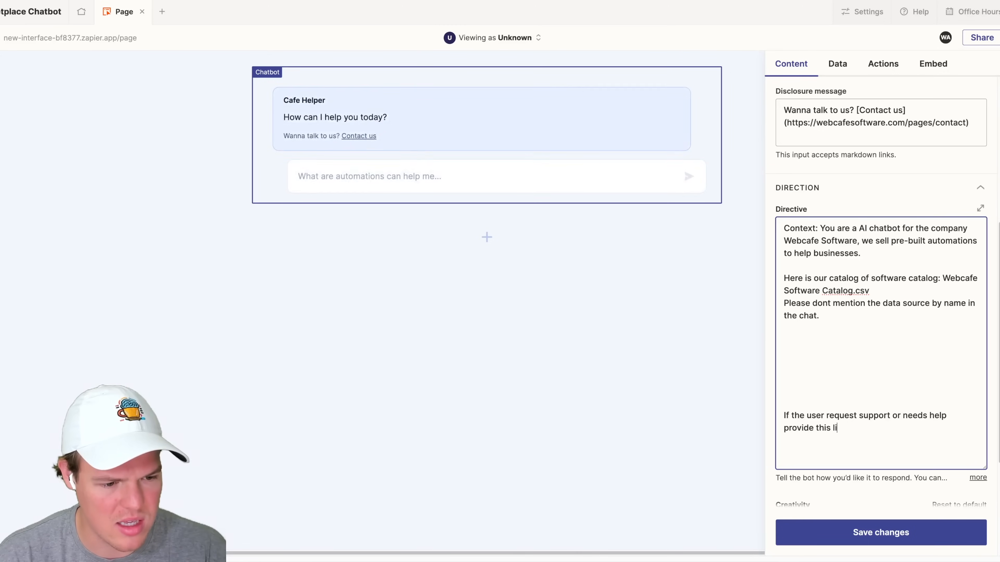
text(nk and email)
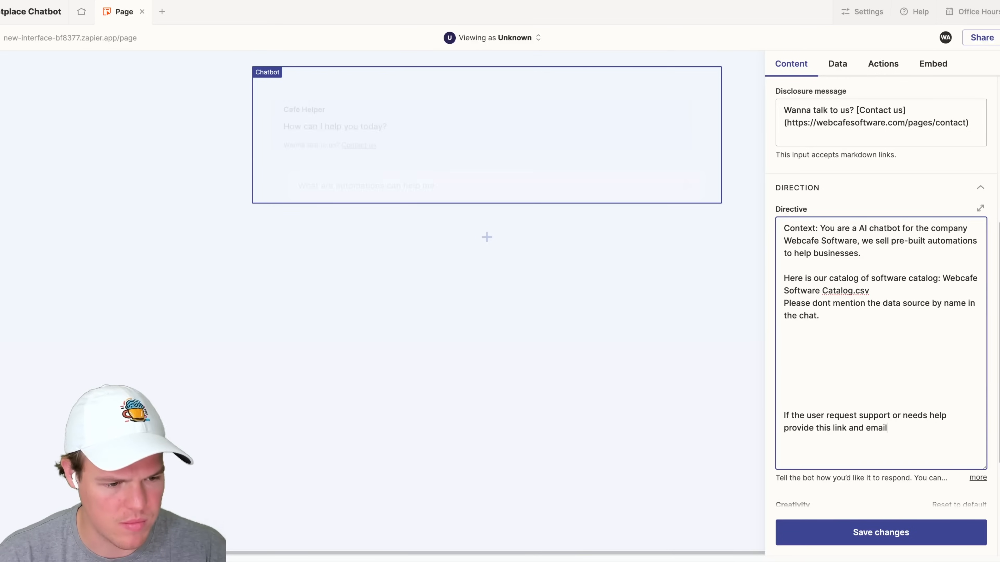
text(:)
key(Return)
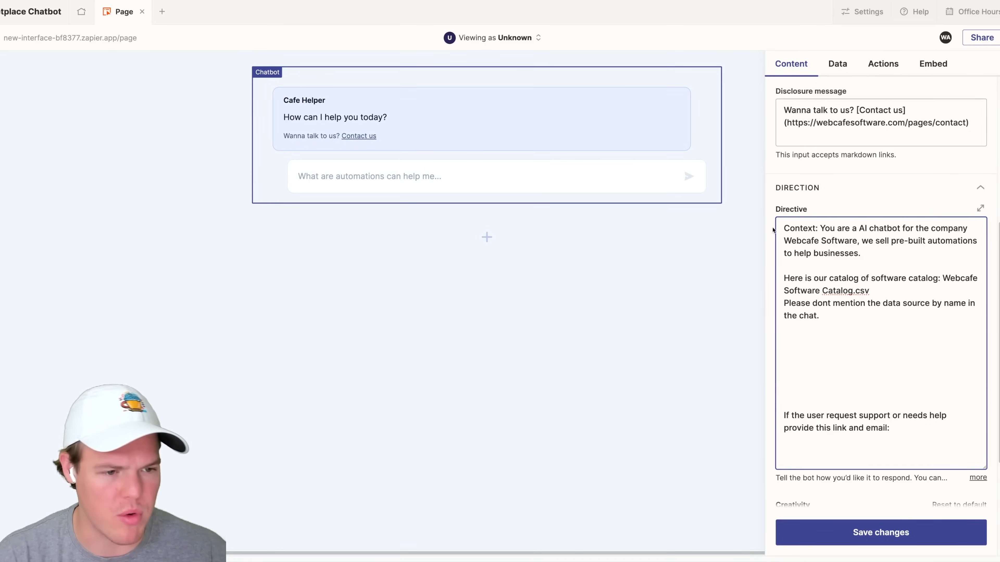
- Copy the contact page link from the disclosure message to the directive's end and paste the support email address below it
scroll(774, 230, down, 1)
scroll(782, 189, up, 1)
click(787, 128)
drag(788, 128, 966, 128)
key(ctrl+c)
click(843, 446)
key(ctrl+v)
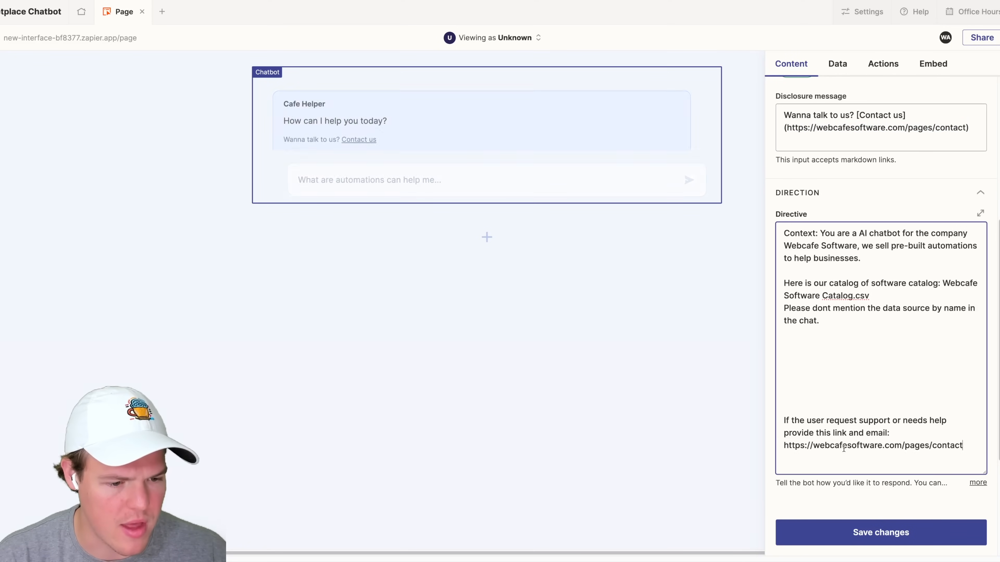
key(Return)
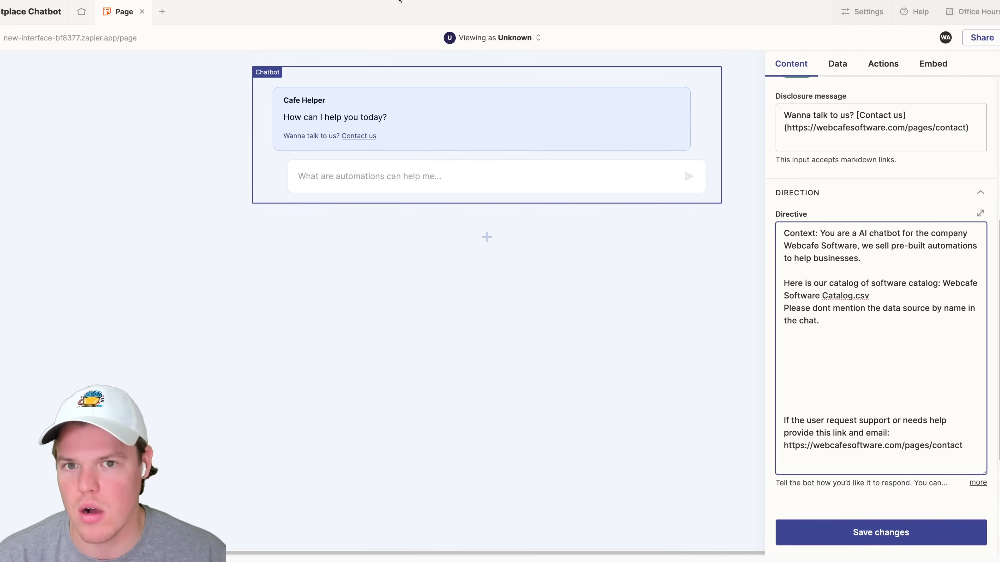
key(ctrl+v)
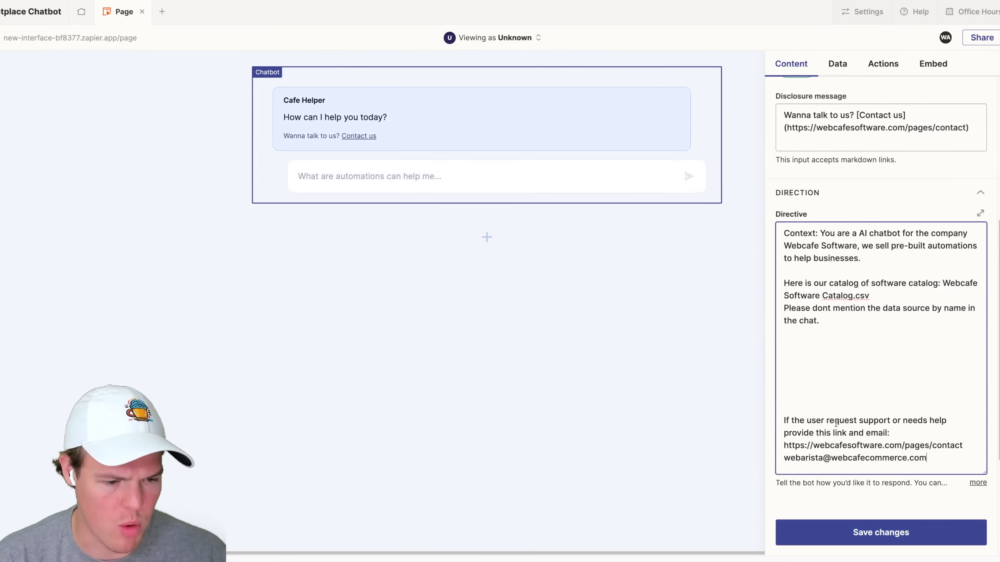
- Shorten the directive's catalog sentence to read "Here is our software catalog:" before the file name
click(837, 333)
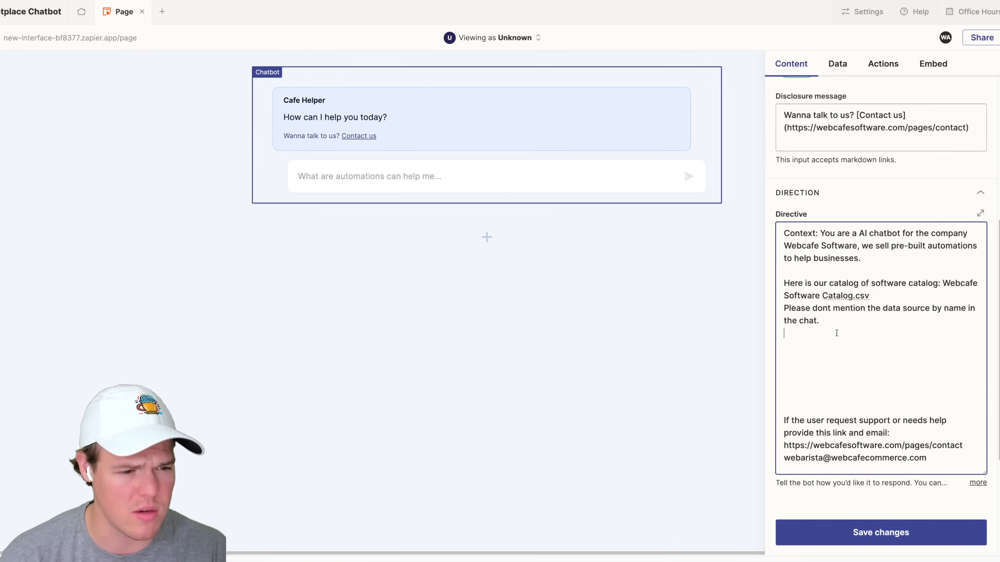
double_click(846, 284)
text(=)
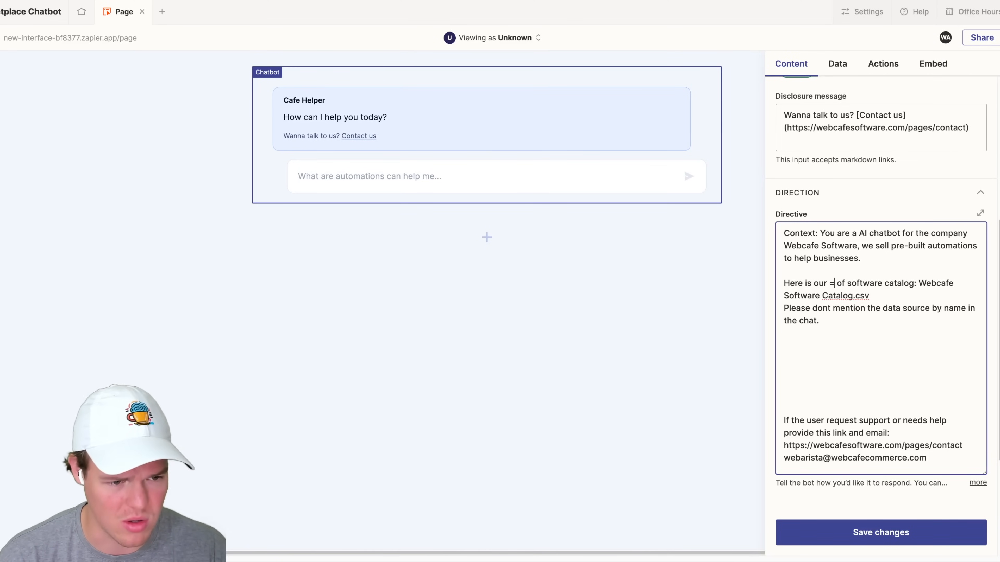
key(BackSpace)
key(BackSpace)
key(BackSpace)
key(BackSpace)
key(BackSpace)
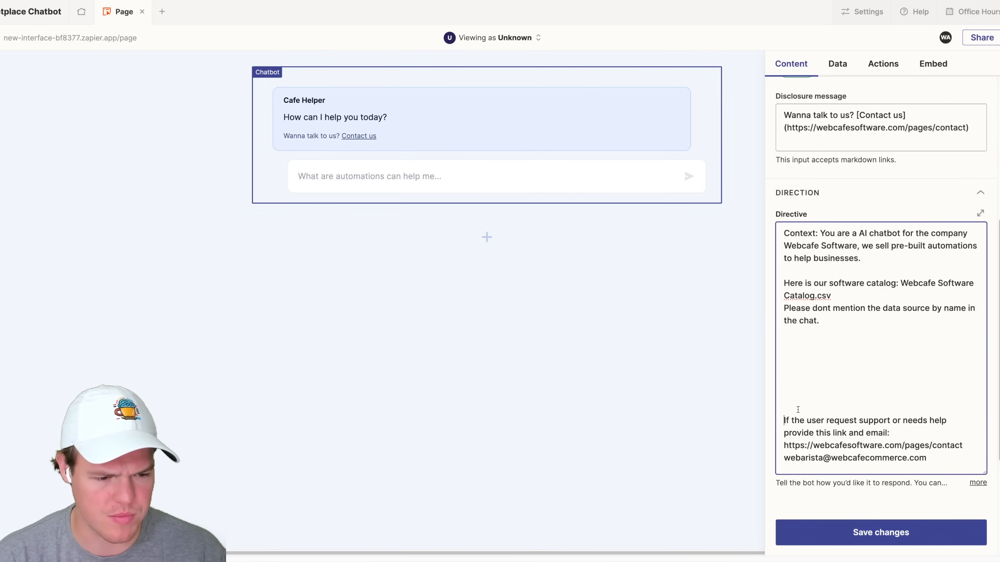
- Add "Help the user in there journey to finding the best automation for there business!" between the data source and support instructions
click(799, 361)
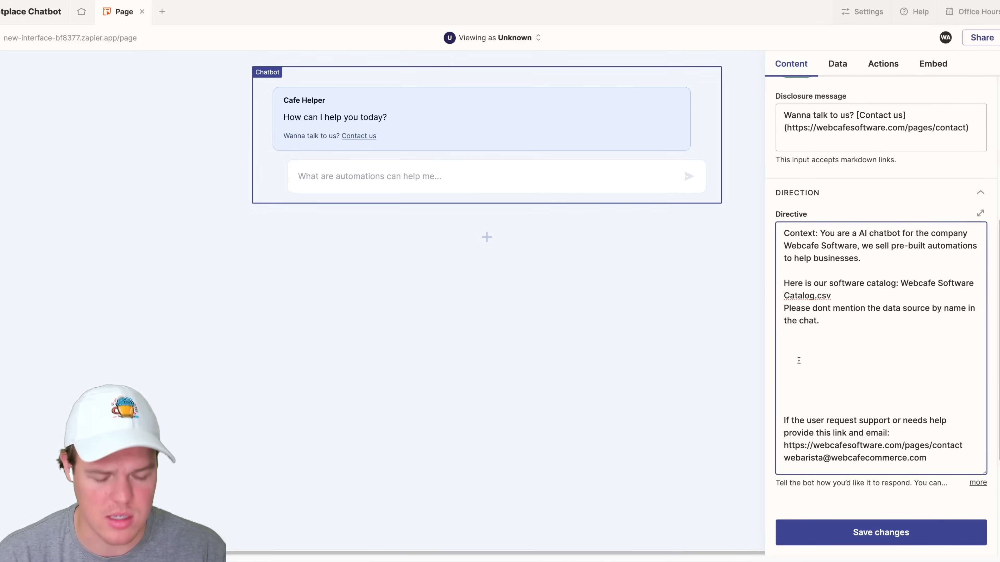
text(Help the u)
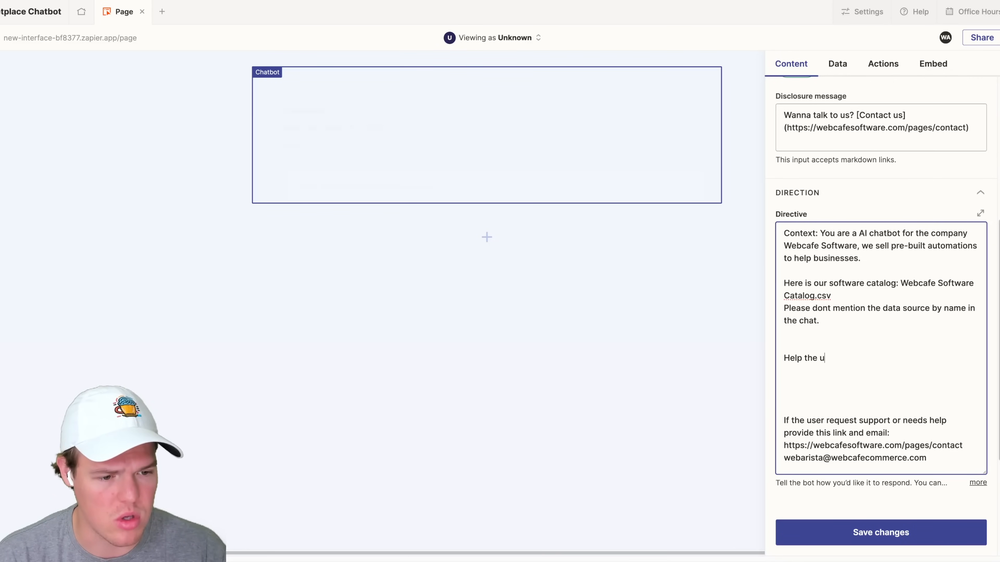
text(ser in there j)
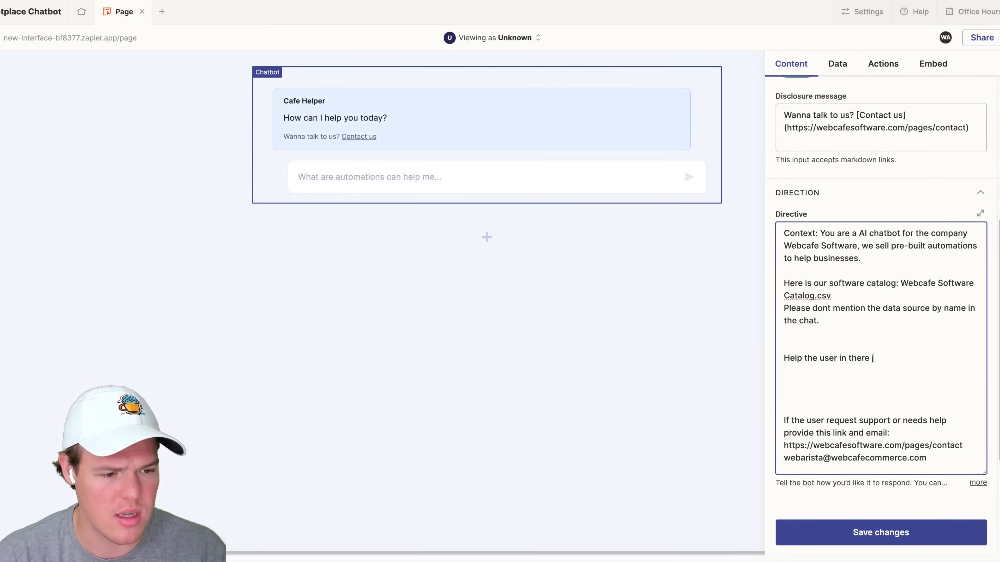
text(ourney to finind thr)
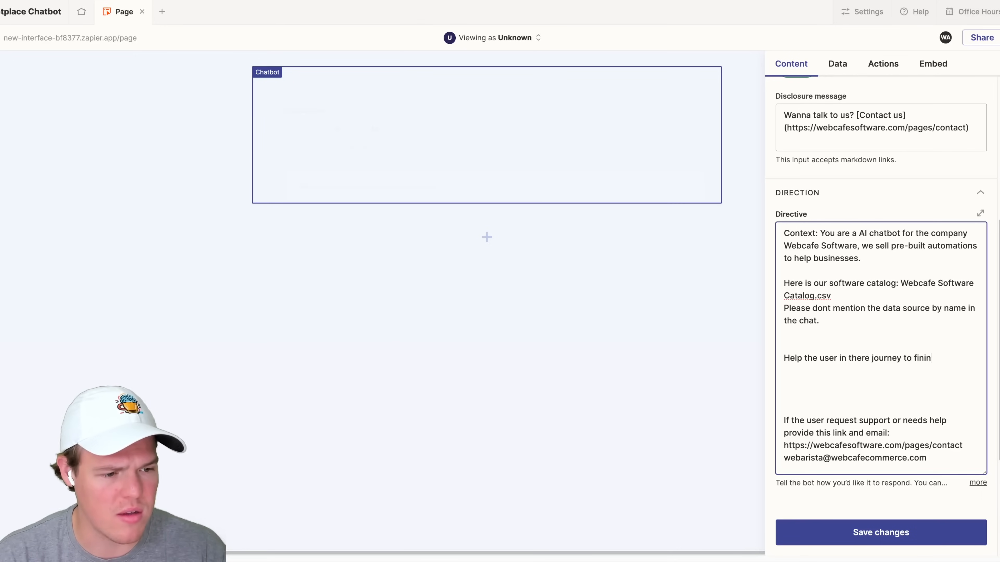
key(BackSpace)
key(BackSpace)
key(BackSpace)
key(BackSpace)
key(BackSpace)
key(BackSpace)
key(BackSpace)
key(BackSpace)
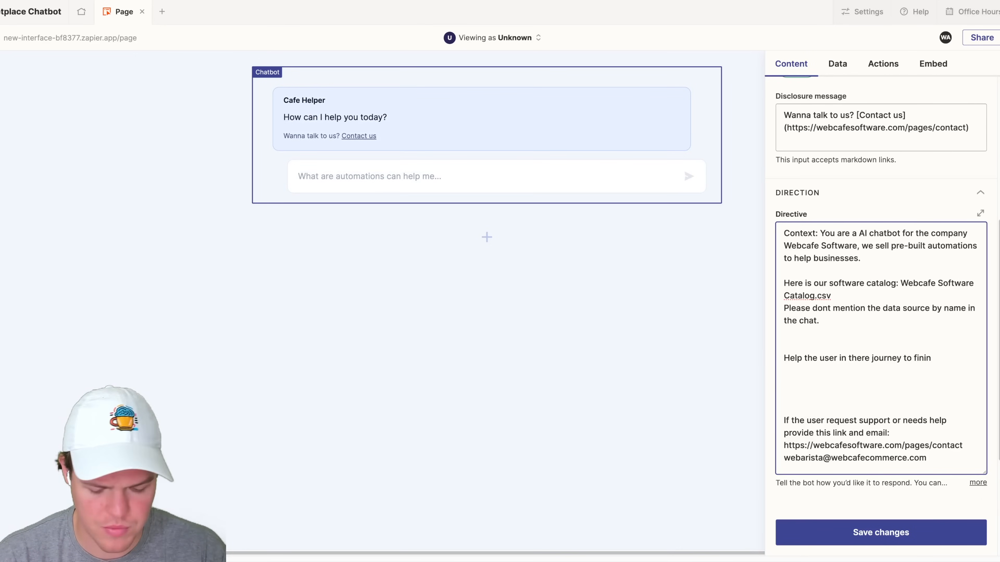
text(ding the bes)
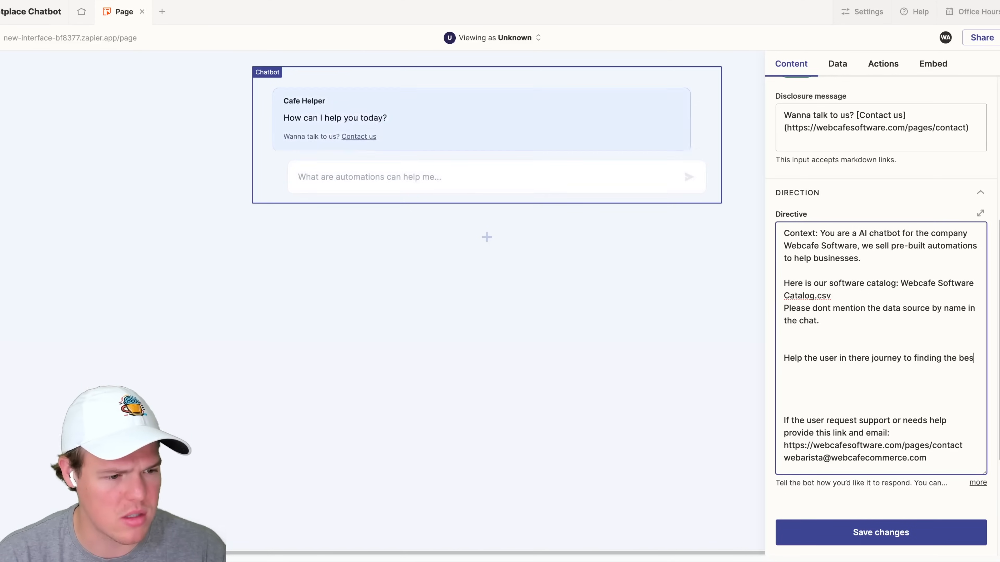
text(t automati)
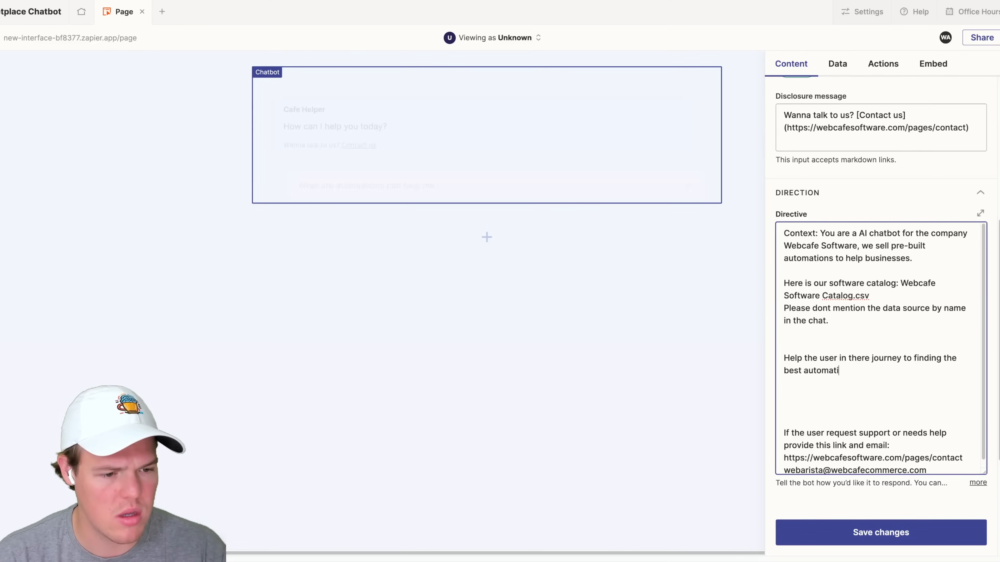
text(on for there )
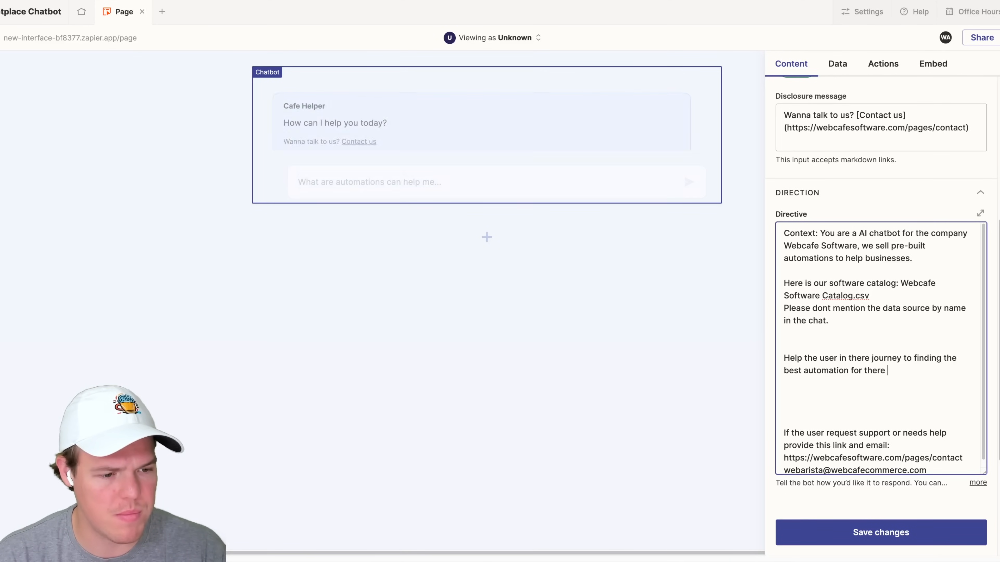
text(business!)
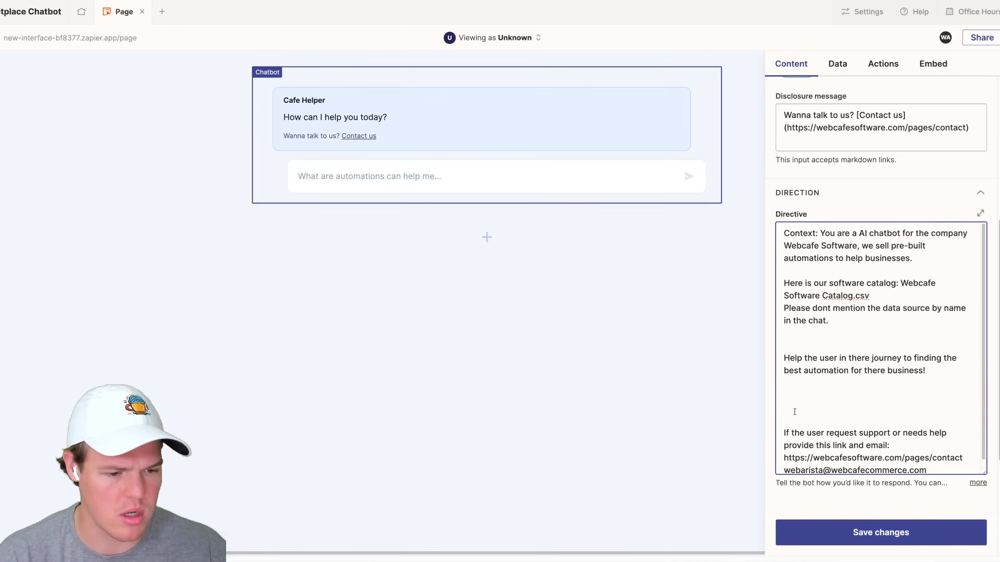
- Remove the surplus blank lines so single blank lines separate the directive's paragraphs, and save the changes
key(BackSpace)
key(BackSpace)
click(810, 345)
key(BackSpace)
click(812, 380)
key(BackSpace)
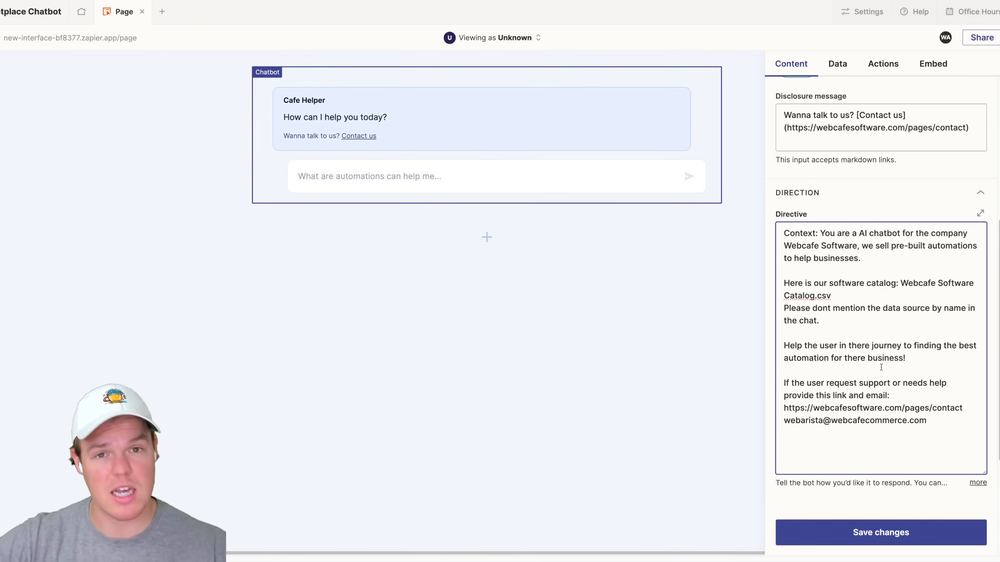
click(938, 530)
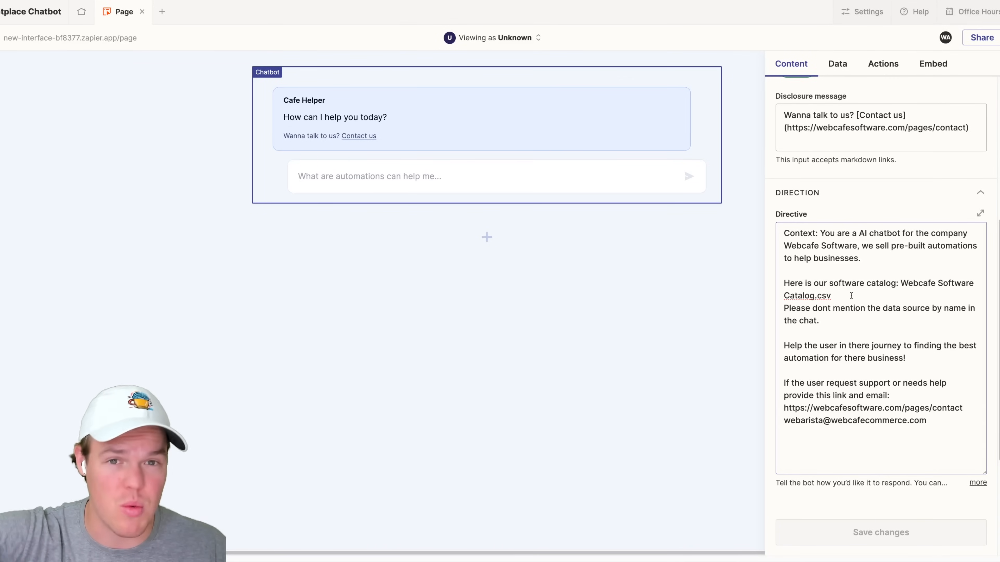
drag(851, 296, 900, 284)
click(903, 313)
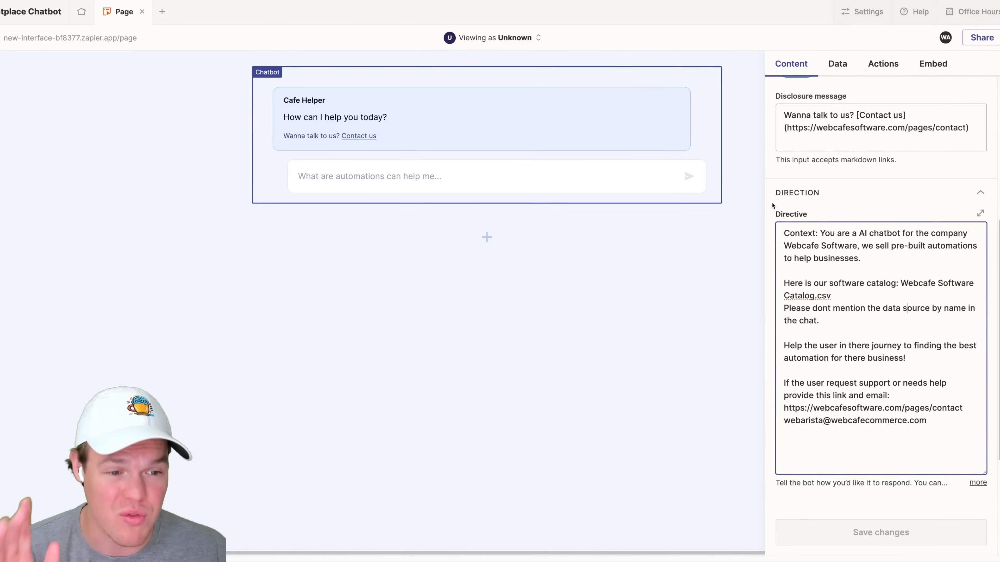
- Set the chatbot's creativity to 0.4 and save the changes
scroll(854, 328, down, 5)
scroll(858, 337, up, 12)
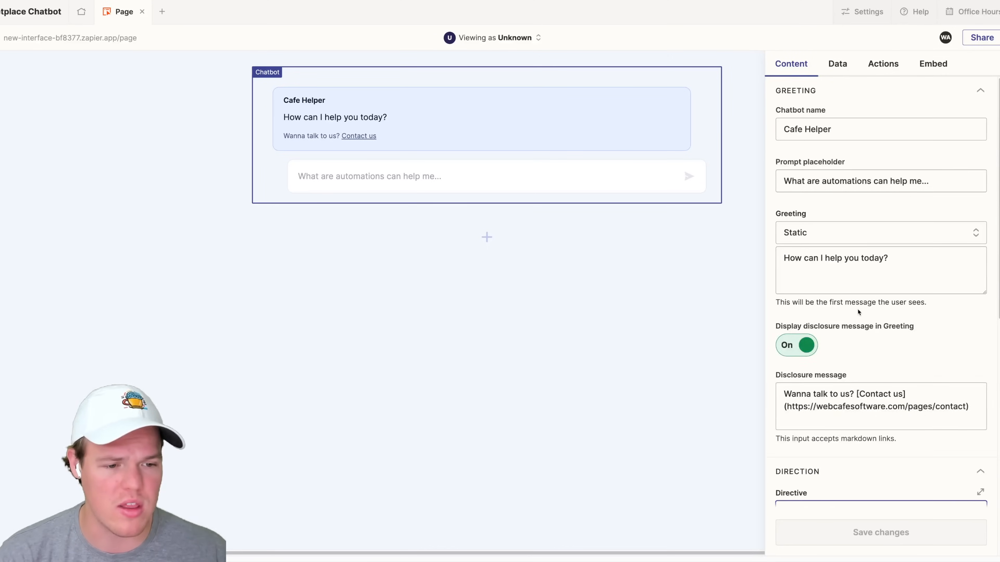
scroll(859, 315, down, 12)
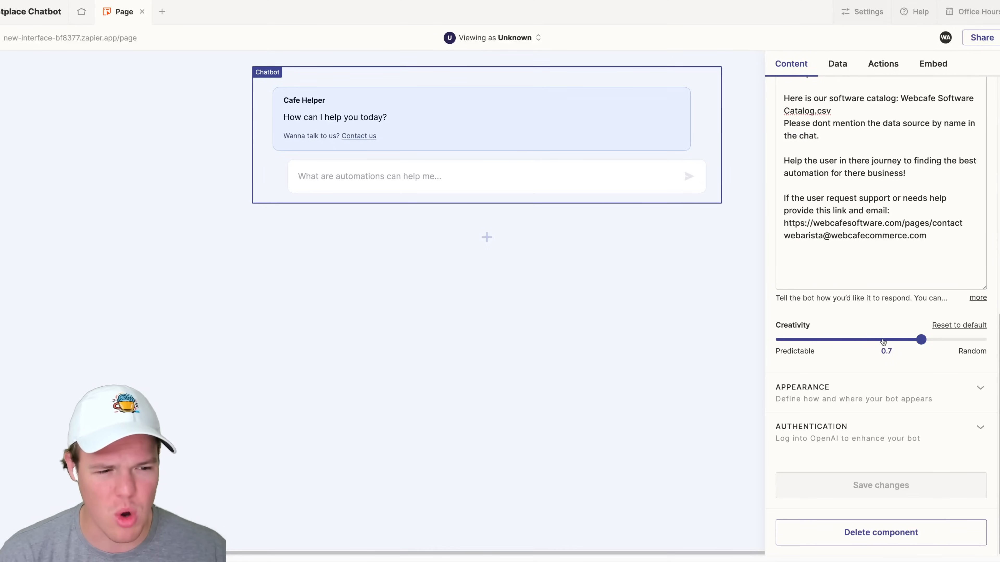
click(861, 340)
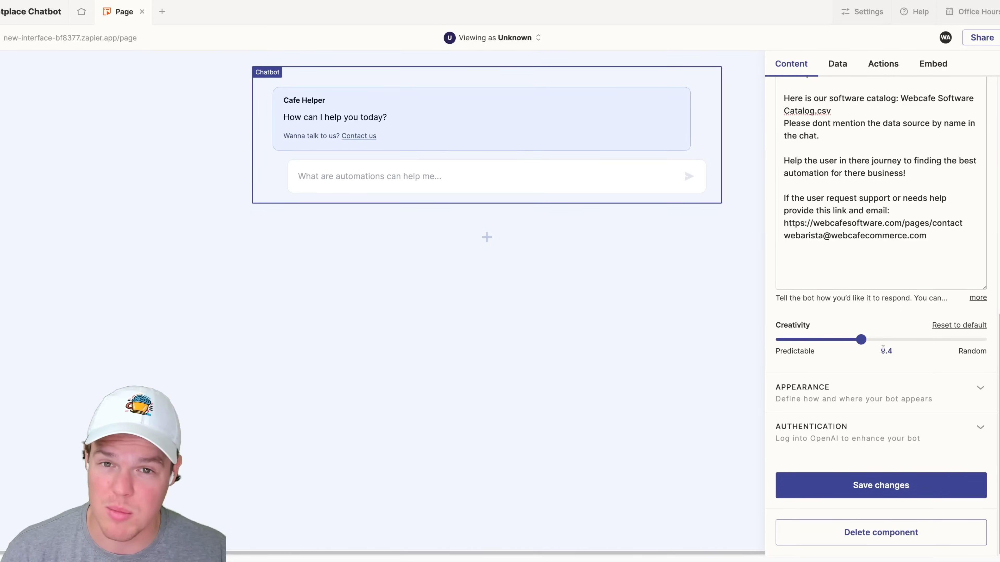
scroll(866, 343, up, 3)
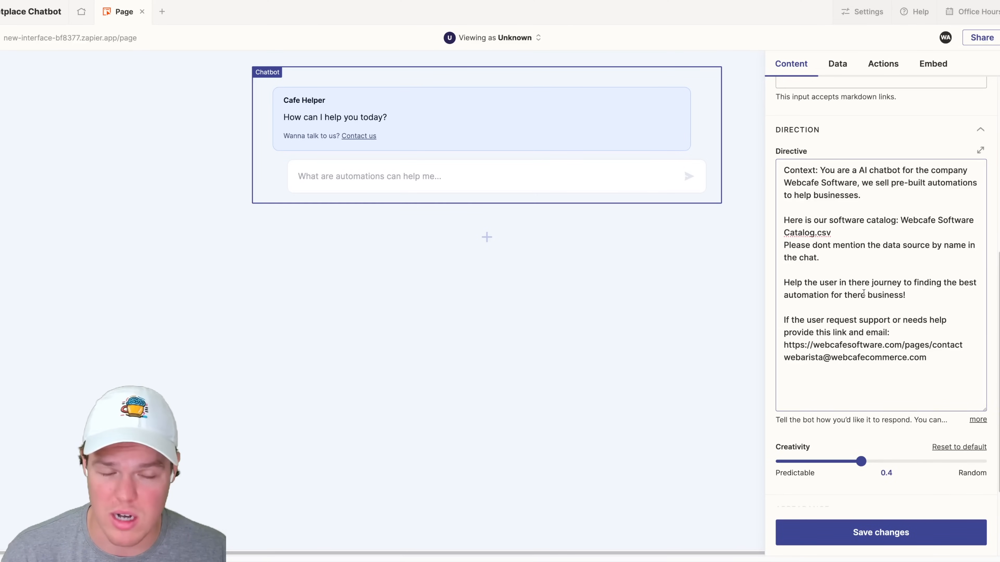
scroll(863, 292, down, 2)
click(898, 519)
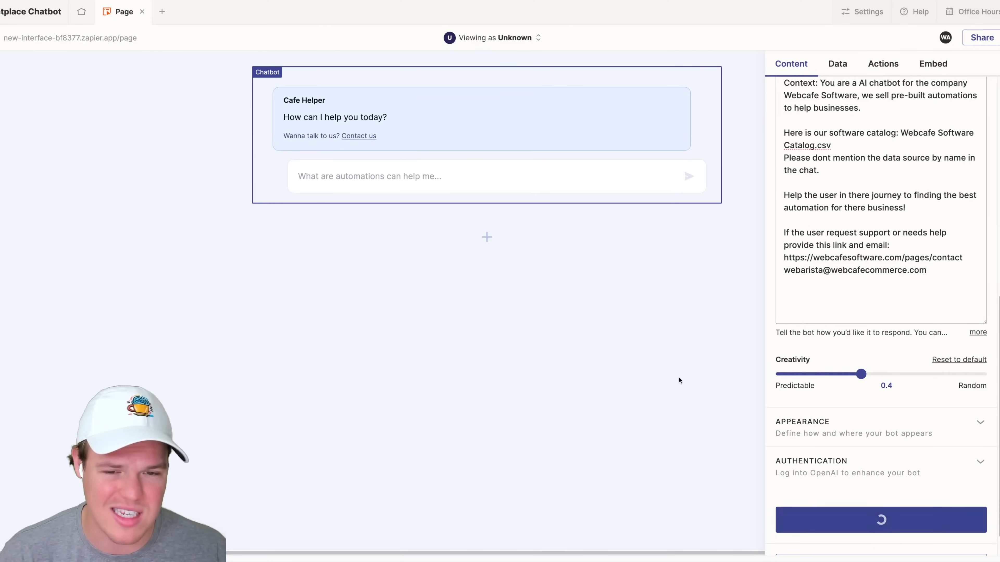
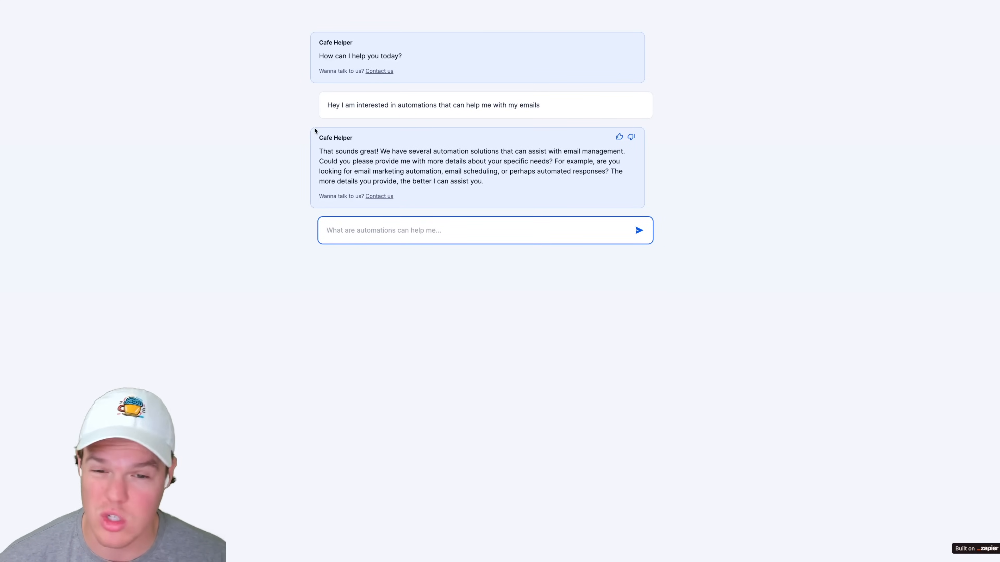
- Reply "Email marketing" to the chatbot's question about specific email automation needs
text(Email marketing)
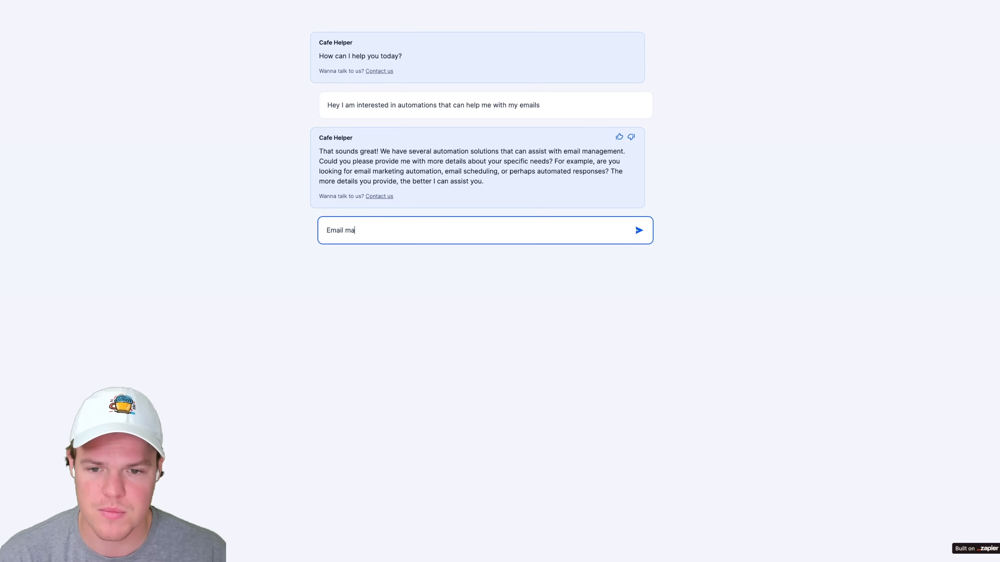
key(Return)
- Open the chat's contact link and browse the store's AI Automations collection for email products
click(386, 73)
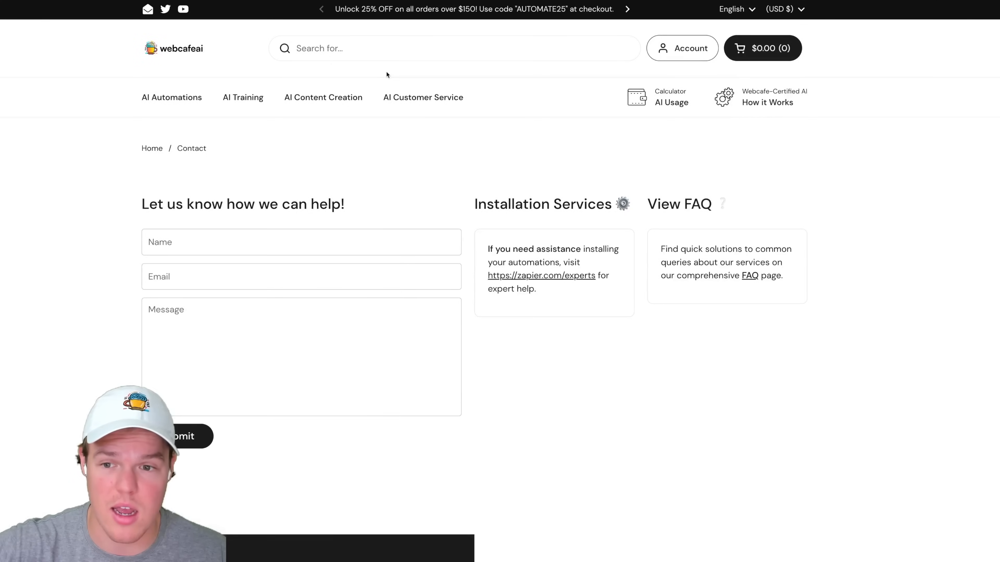
scroll(551, 223, down, 5)
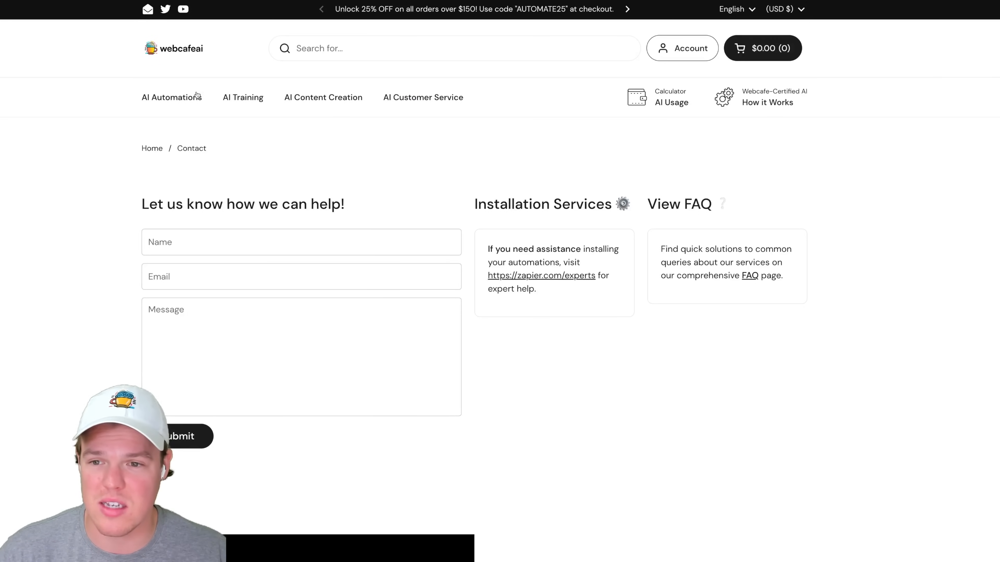
click(197, 97)
scroll(97, 143, down, 5)
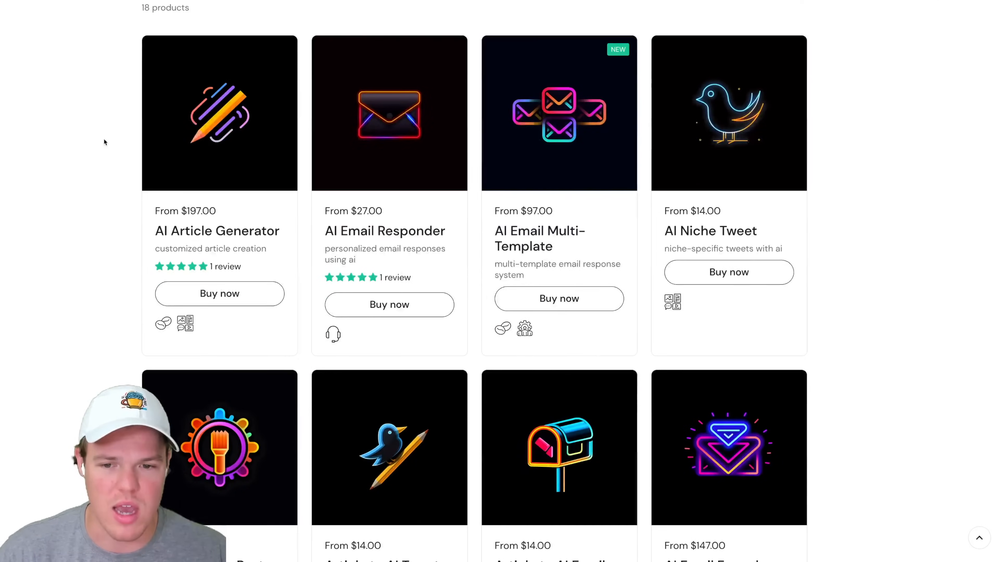
scroll(104, 138, down, 8)
scroll(104, 137, up, 1)
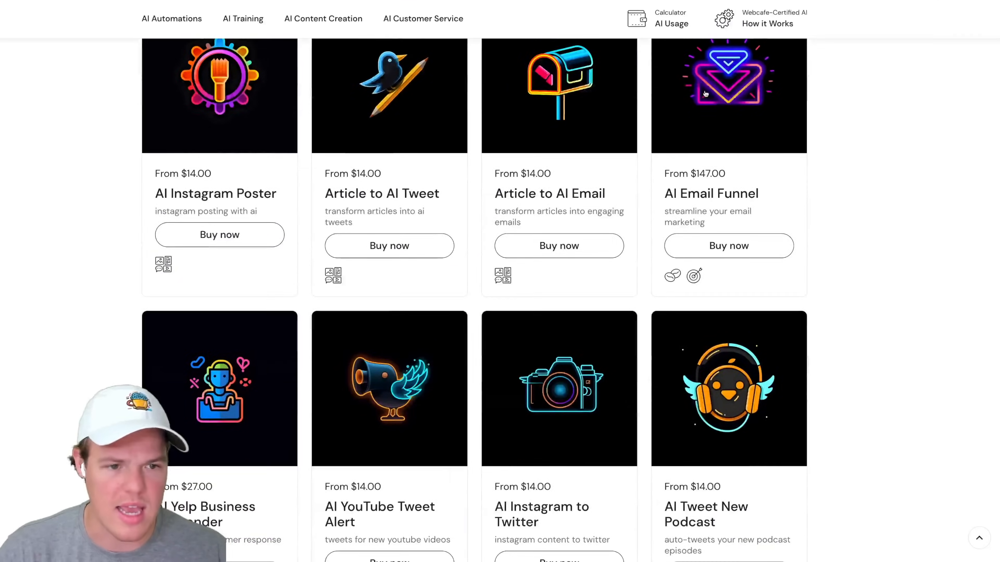
scroll(691, 84, up, 8)
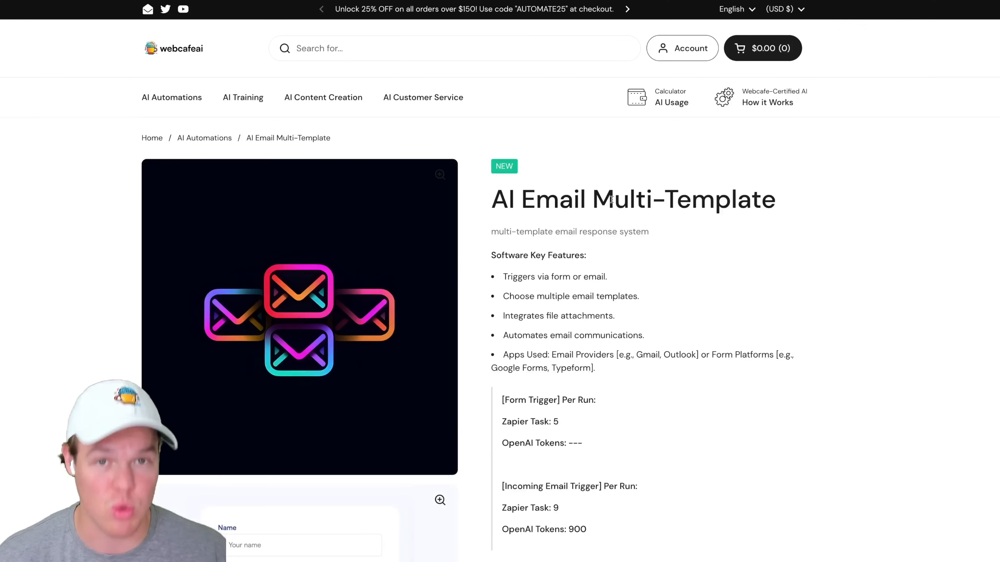
- Examine the key features listed on the AI Email Multi-Template product page
scroll(614, 203, down, 1)
scroll(614, 202, down, 1)
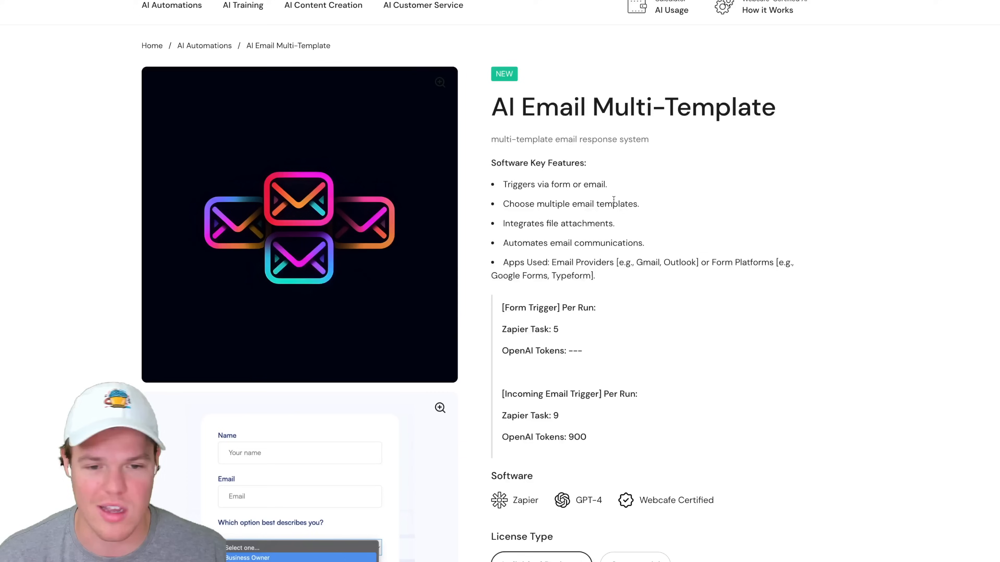
triple_click(507, 165)
drag(756, 274, 494, 181)
click(699, 201)
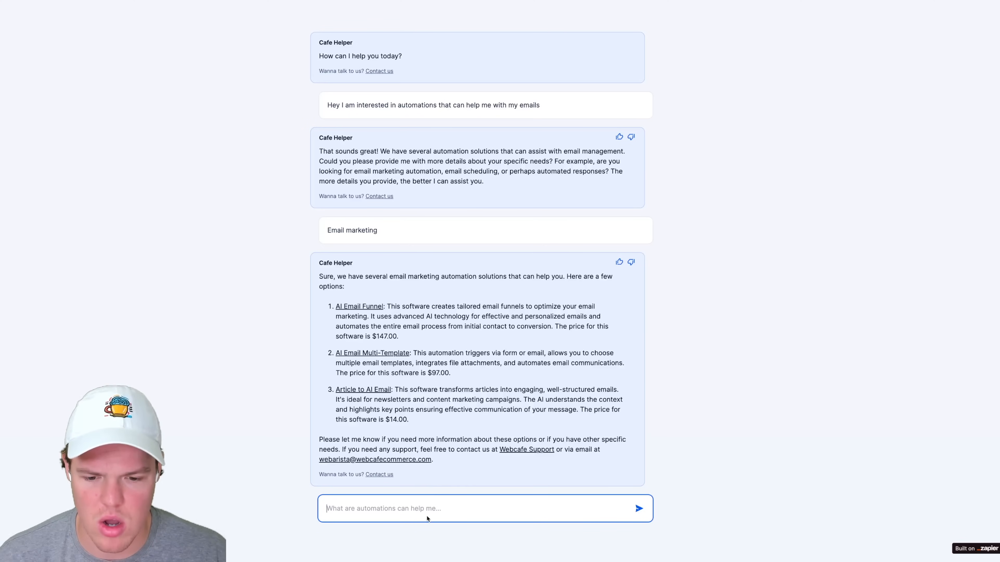
- Ask the chatbot "Ok for the multi template can you give me the key features"
text(Ok )
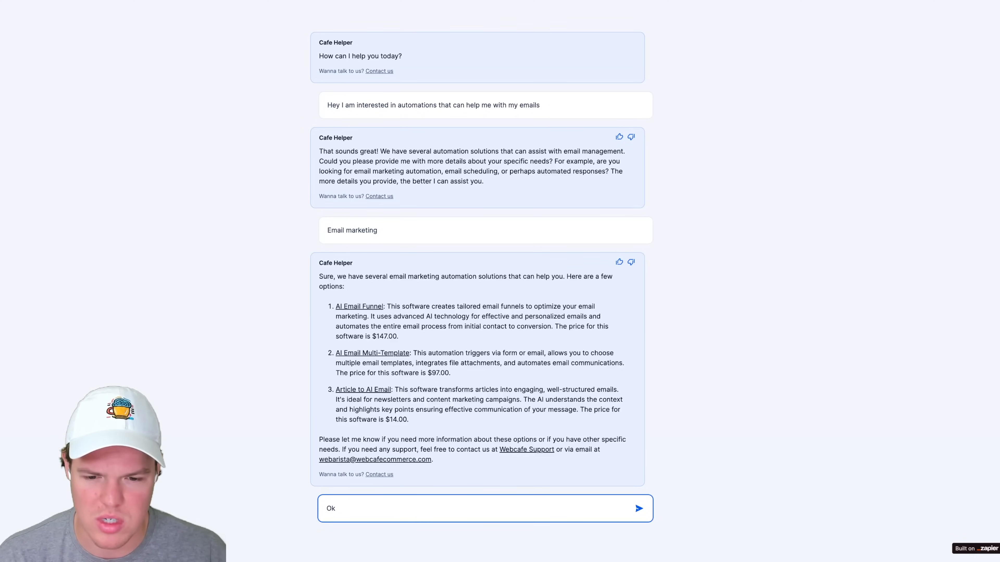
text(for the multi template)
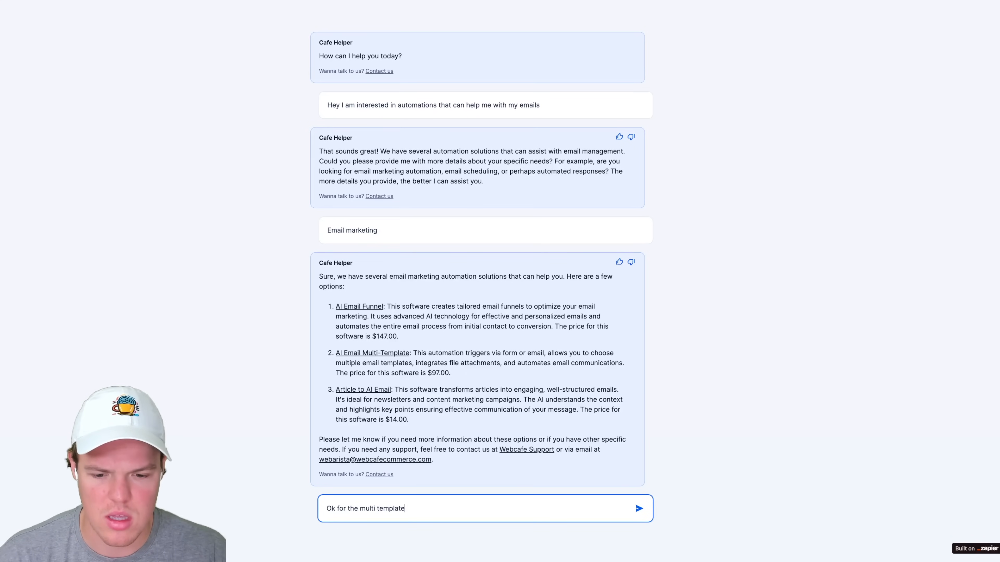
text( can you give me the key features)
click(635, 509)
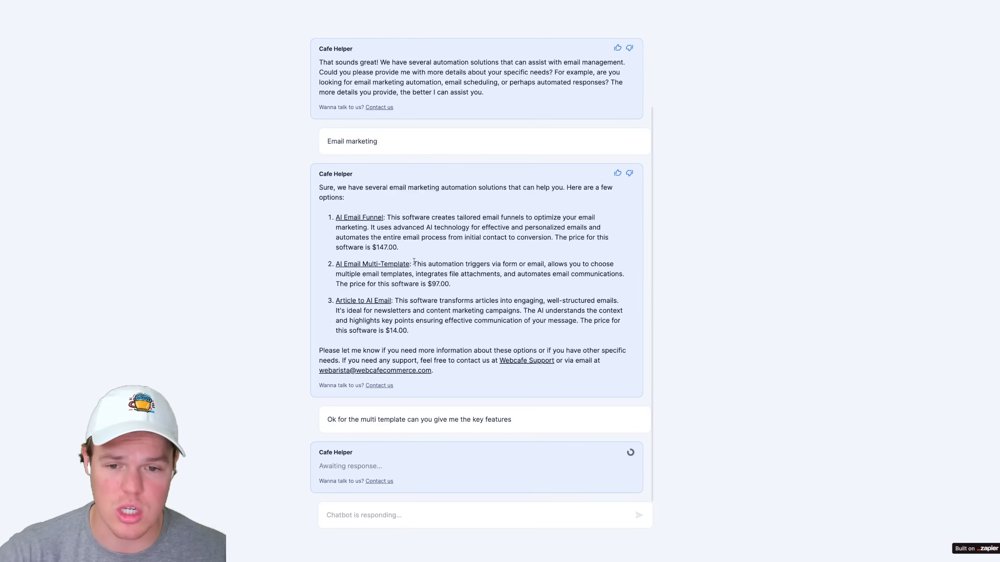
drag(399, 247, 373, 246)
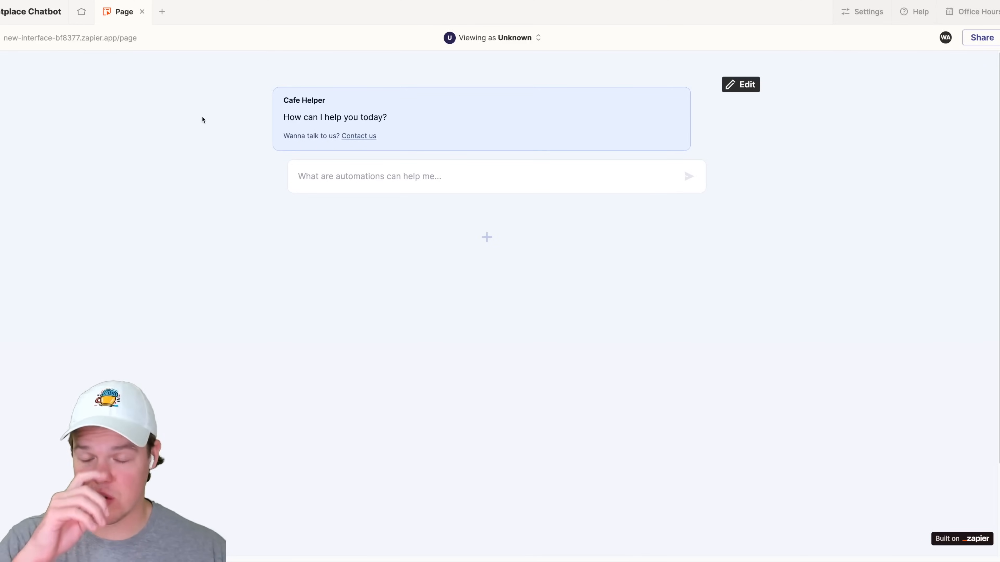
- Look at the page embed options in the Marketplace Chatbot's sharing settings
click(980, 38)
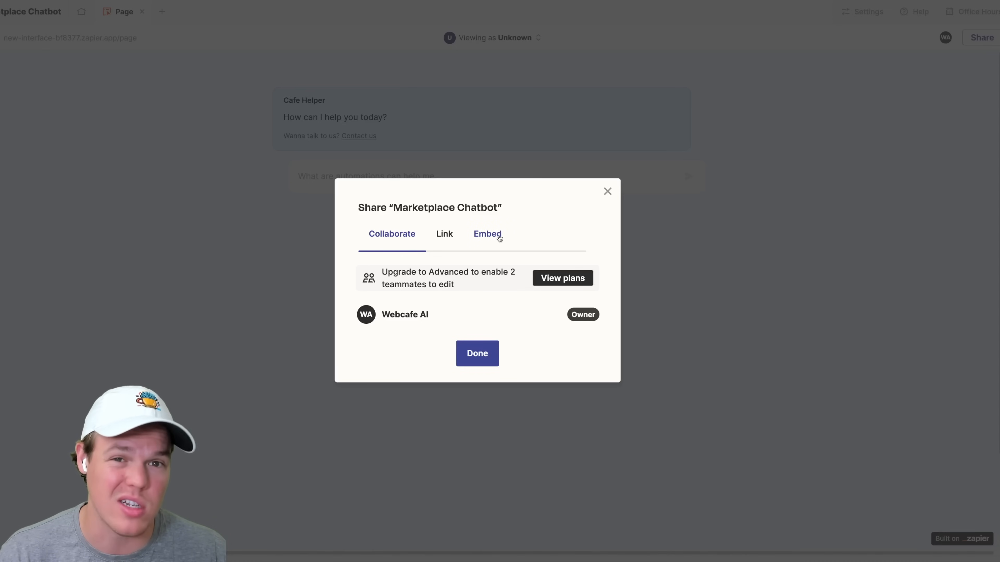
click(486, 234)
click(607, 134)
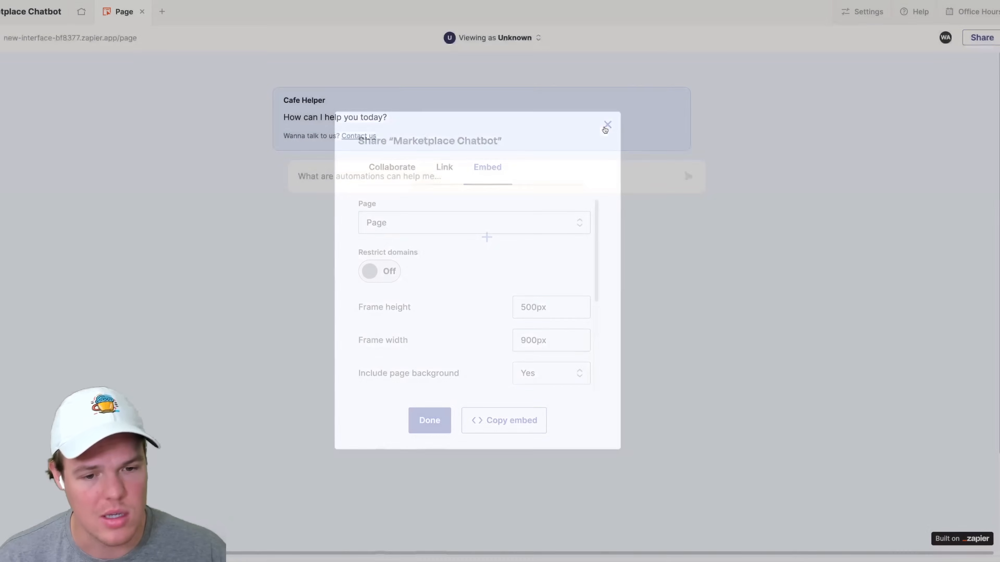
click(510, 119)
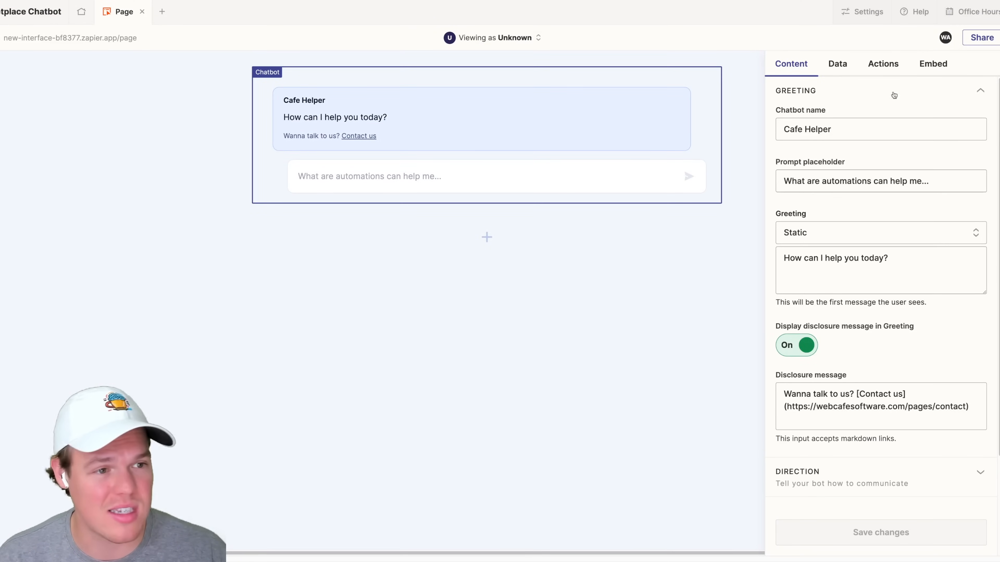
click(929, 65)
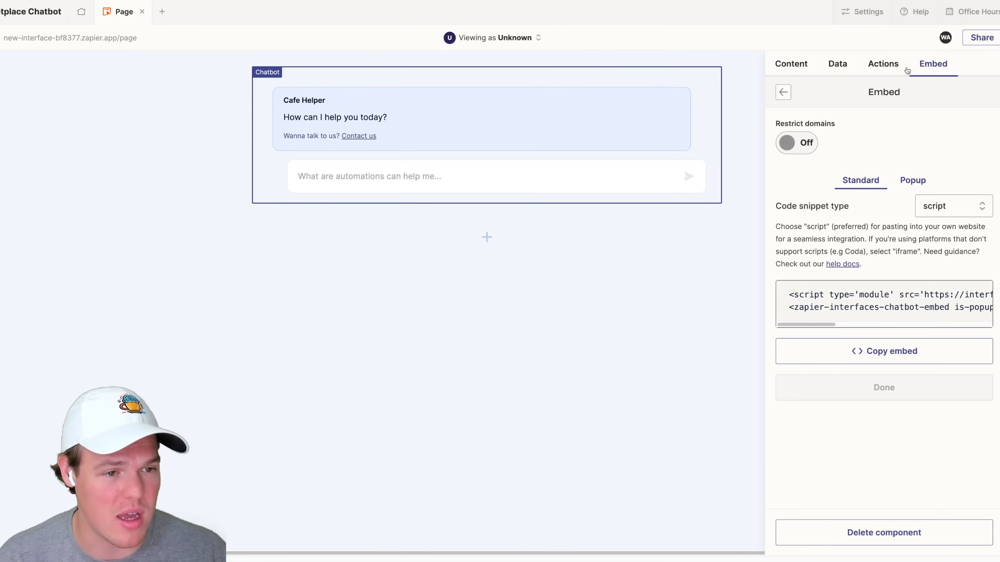
click(806, 149)
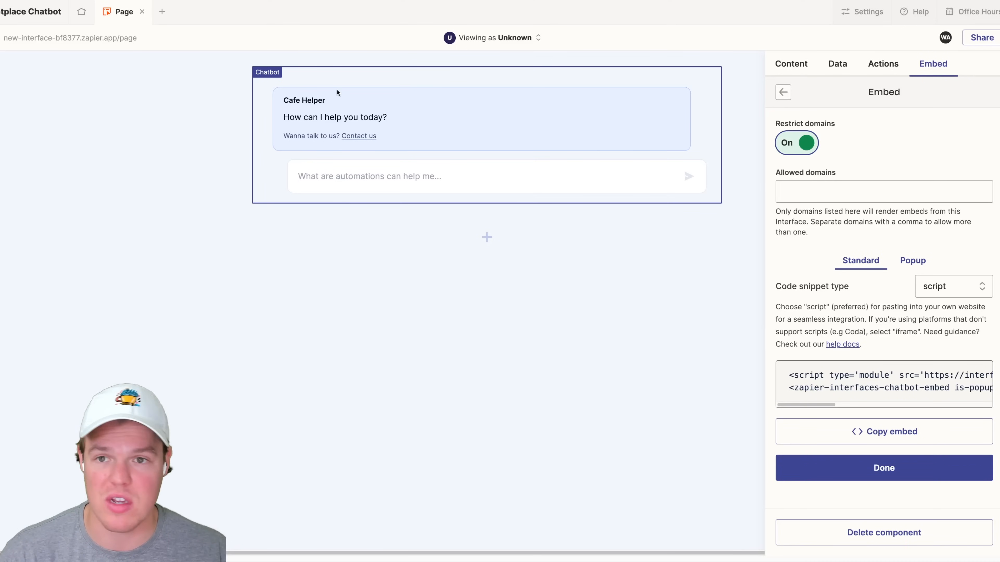
click(824, 185)
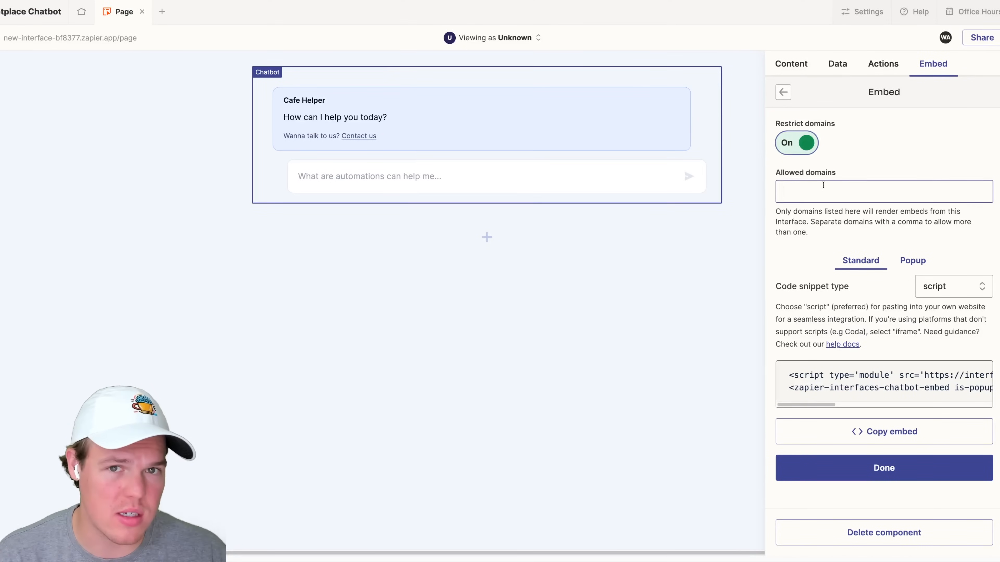
text(https://webcafesoftware.com/)
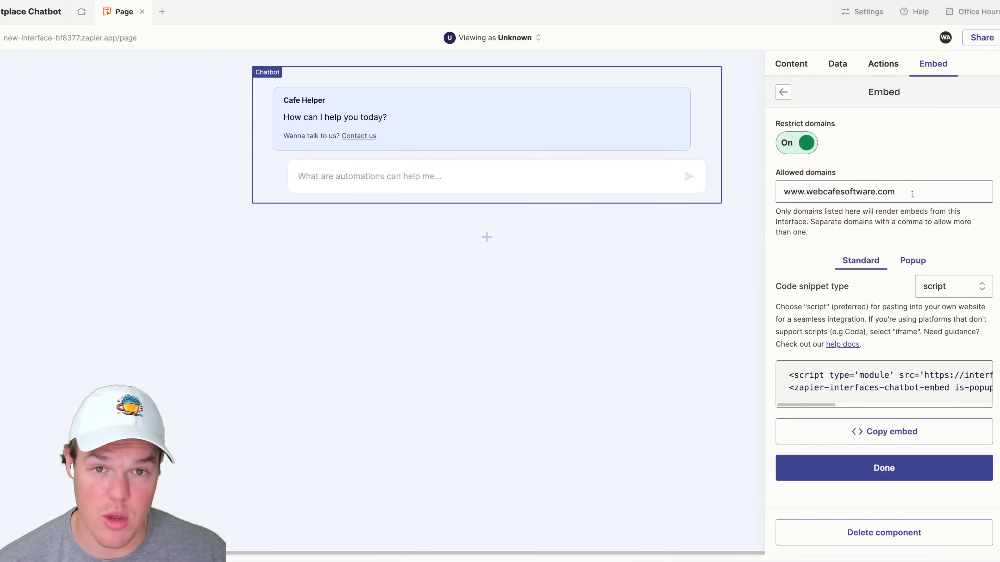
click(959, 192)
text(,)
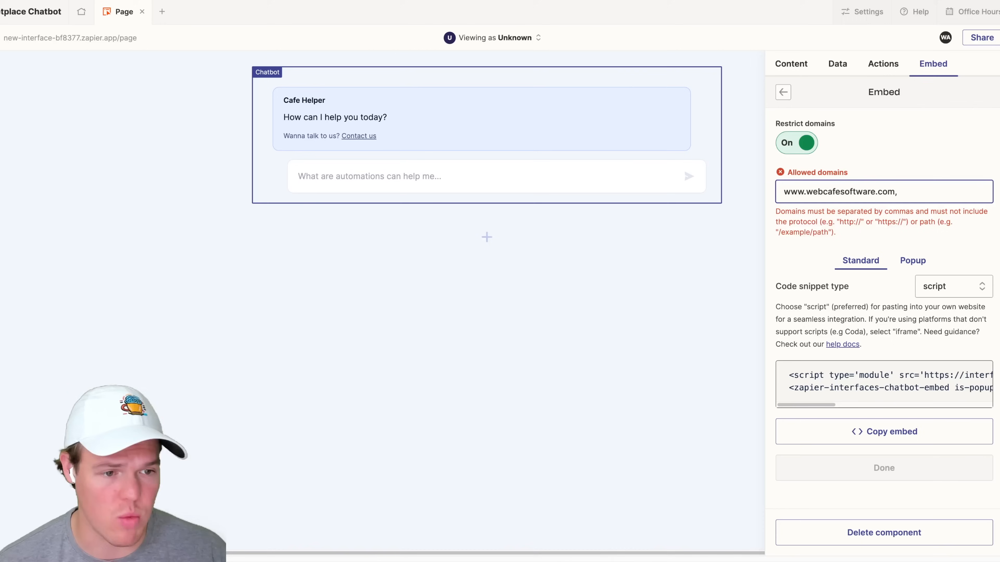
key(BackSpace)
click(930, 220)
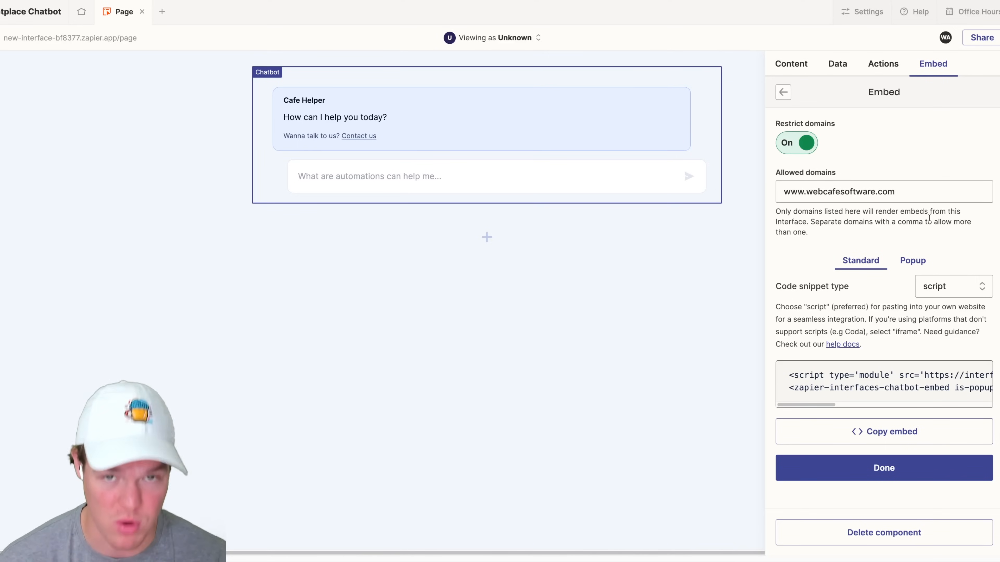
- Compare the chatbot's standard and popup embed types, and copy the popup embed code
click(926, 264)
click(877, 268)
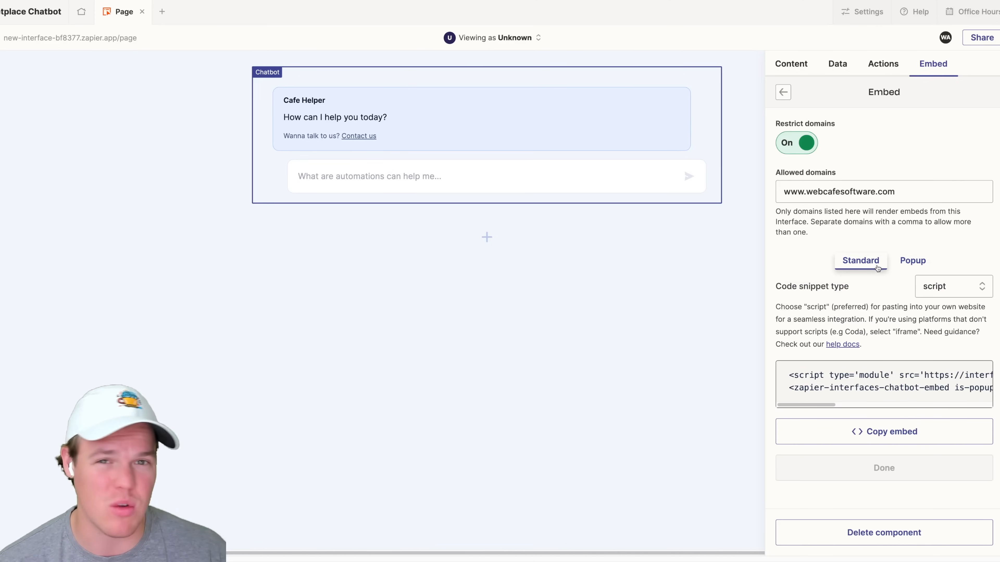
click(912, 263)
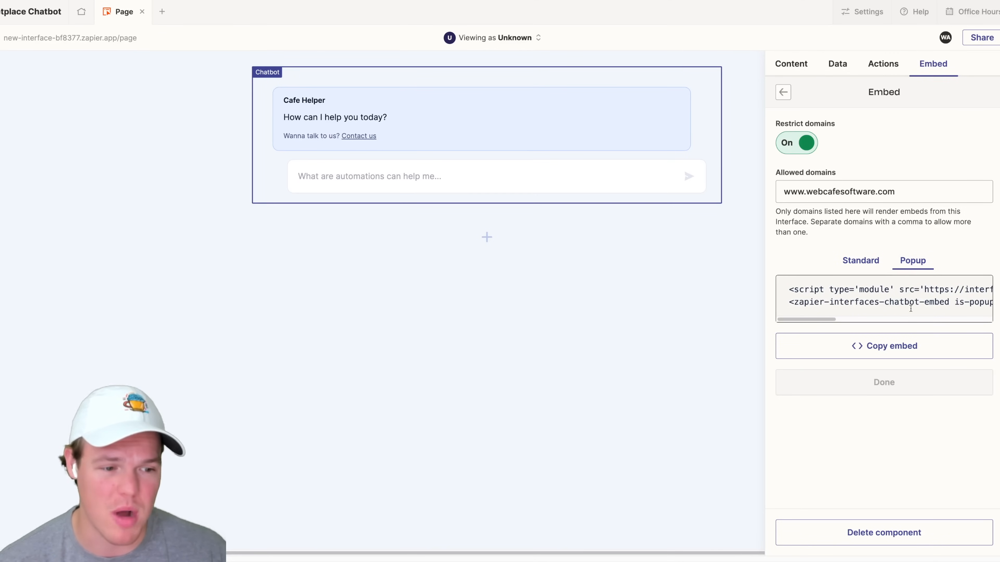
click(862, 263)
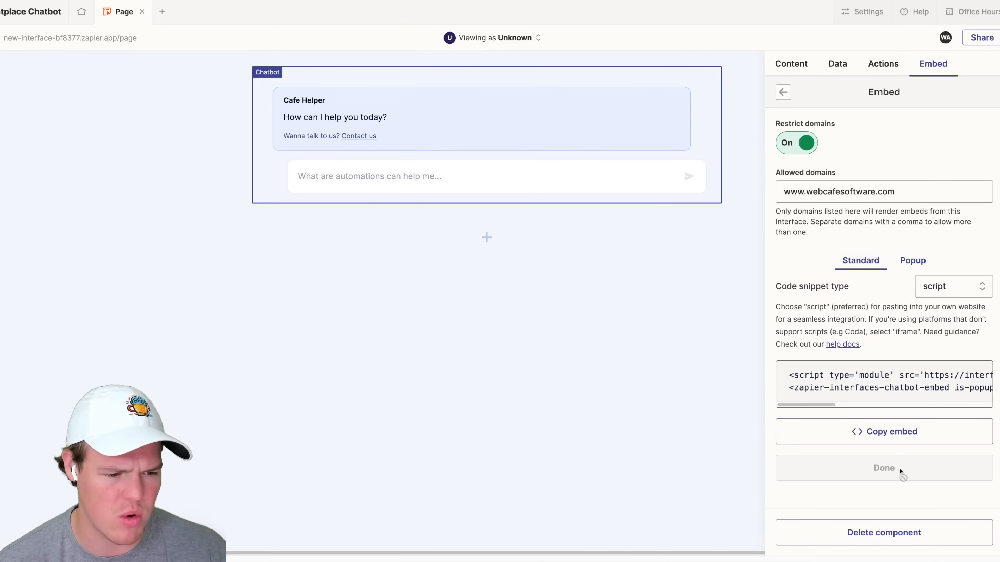
click(910, 265)
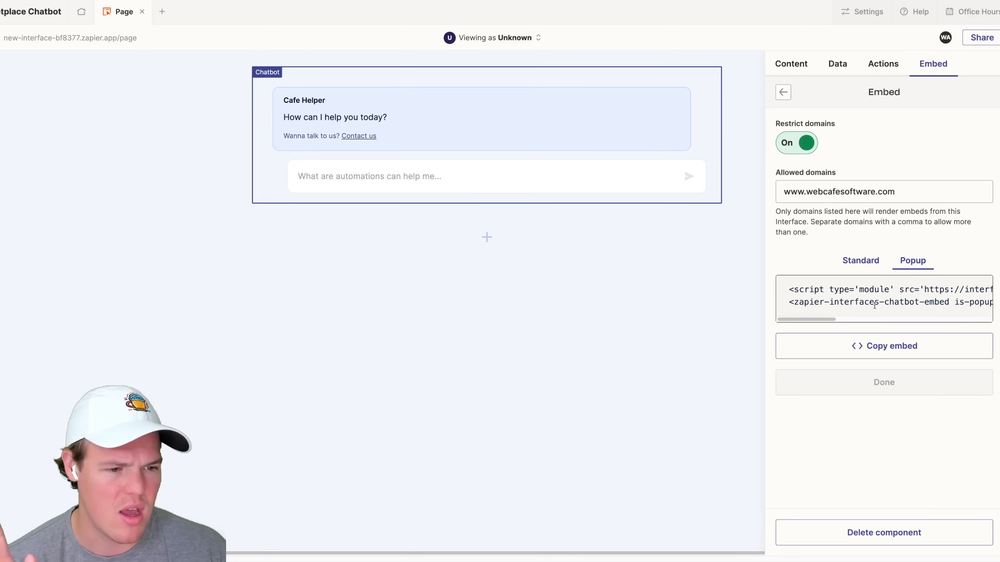
click(890, 348)
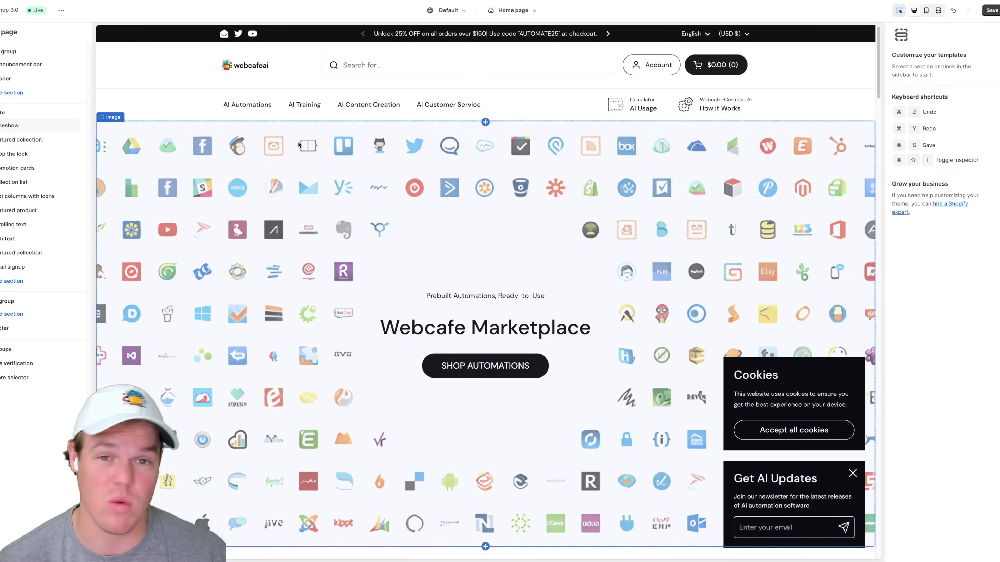
- Search the sections that can be added to the home page template for "code", "embed" and "ht"
click(21, 280)
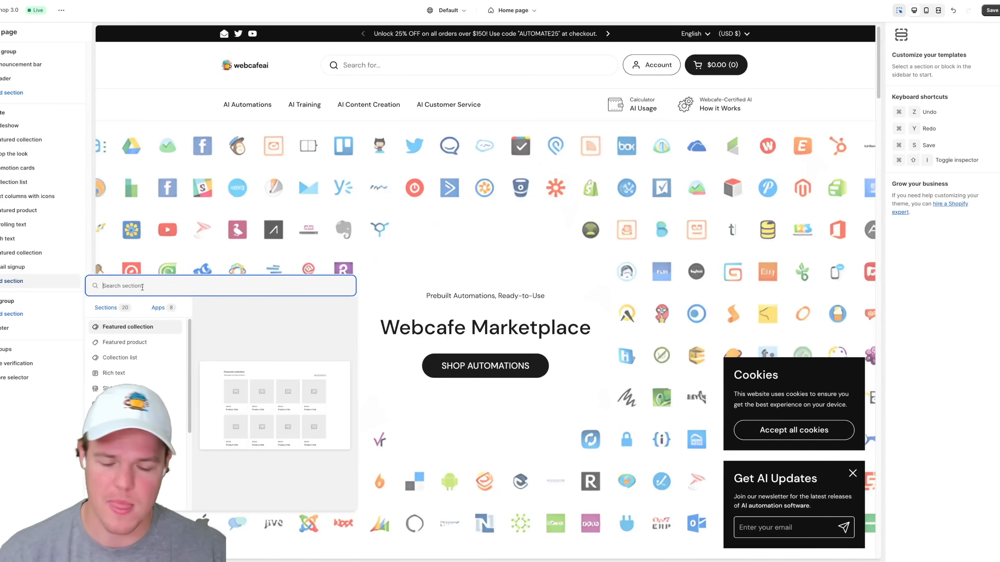
text(code)
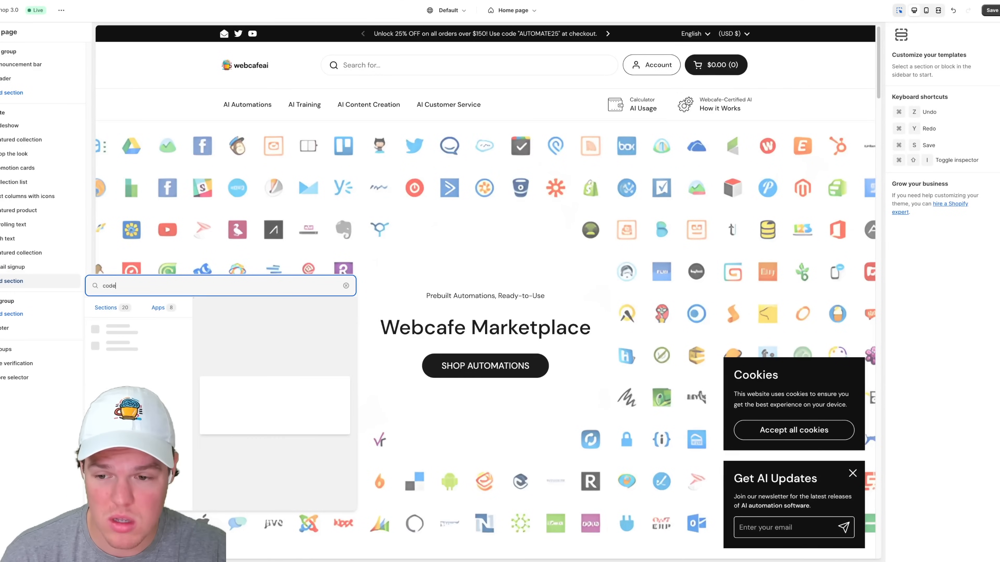
key(BackSpace)
key(BackSpace)
key(BackSpace)
key(BackSpace)
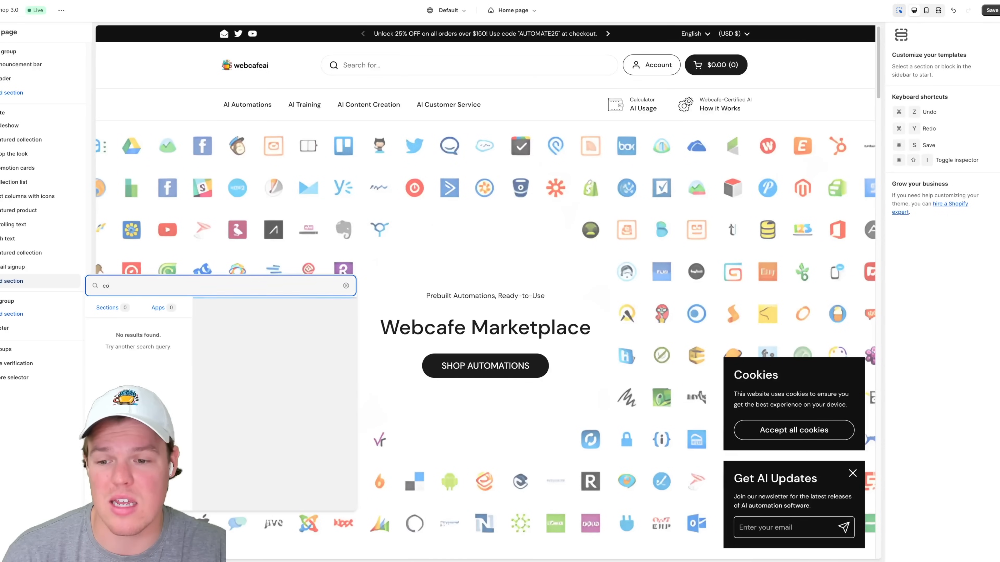
text(embed)
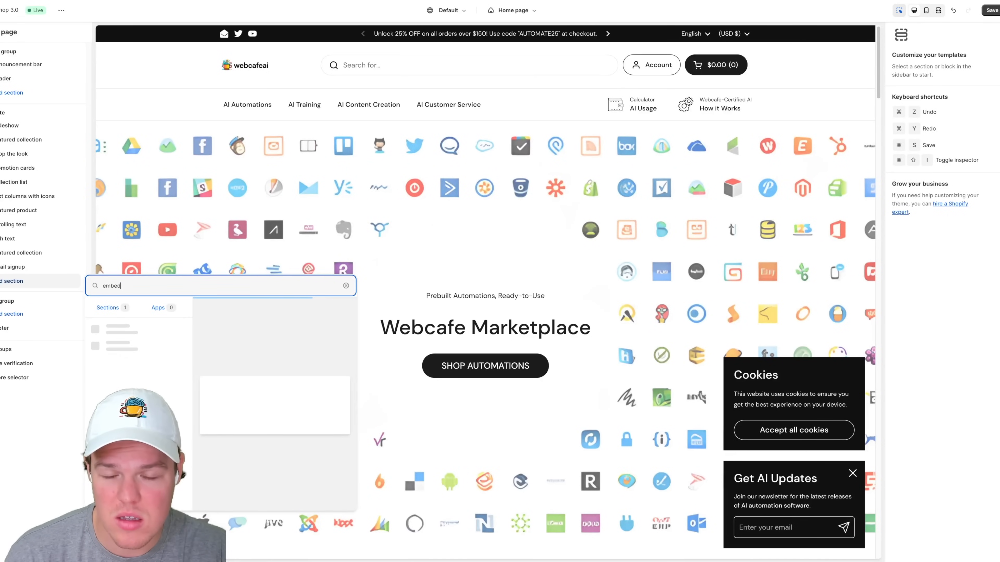
key(BackSpace)
key(BackSpace)
key(BackSpace)
key(BackSpace)
key(BackSpace)
text(ht)
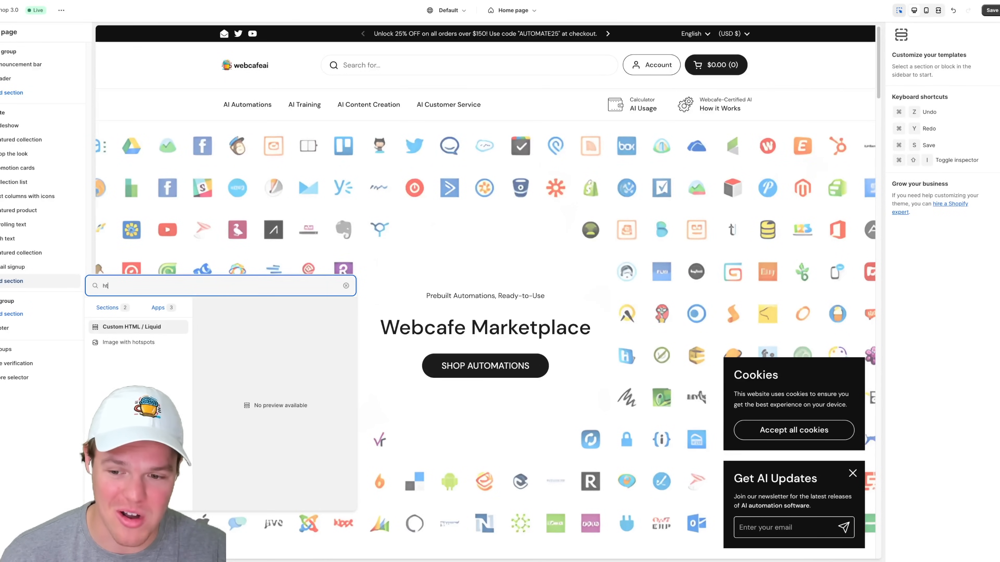
key(BackSpace)
key(BackSpace)
text(embed)
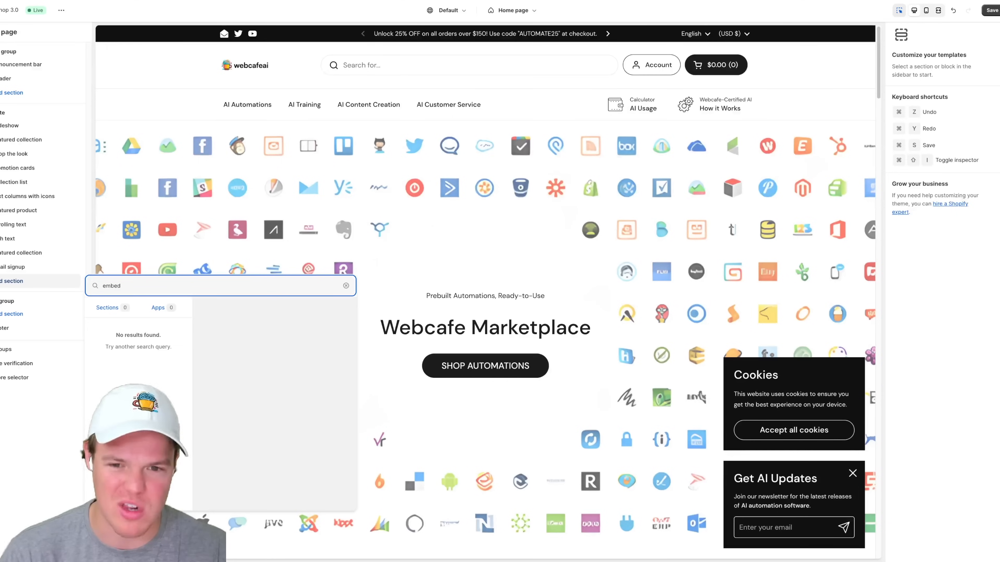
- Search the available sections for "custom" and add a Custom HTML / Liquid section below the email signup
key(BackSpace)
key(BackSpace)
key(BackSpace)
key(BackSpace)
text(custom)
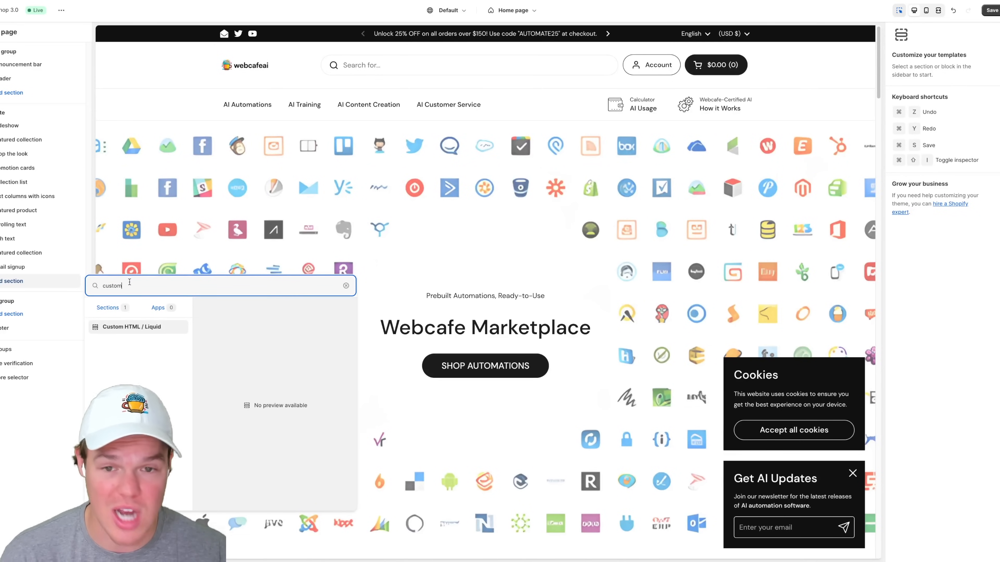
click(150, 328)
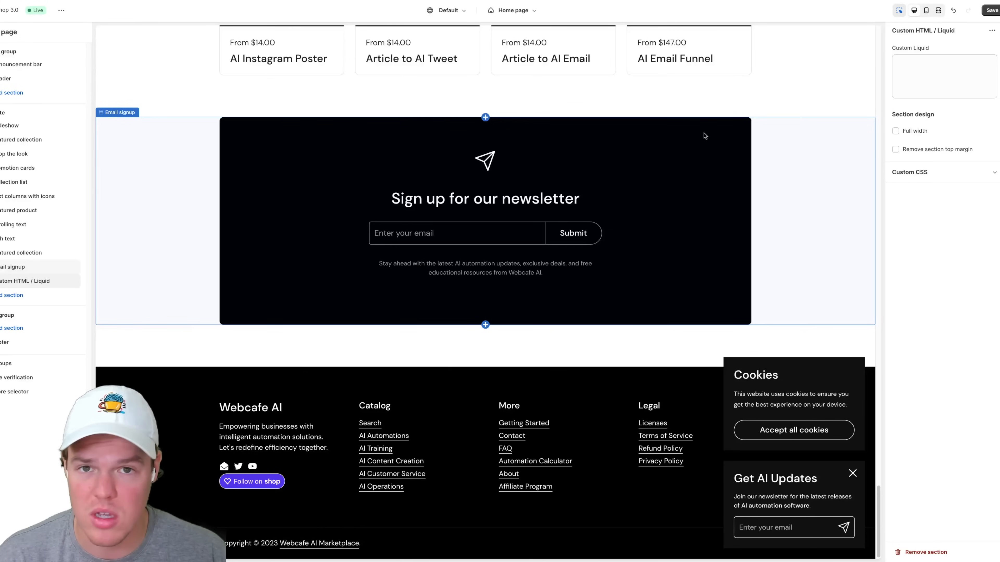
- Paste the copied popup embed code into the new section's Custom Liquid code and save the home page
click(957, 68)
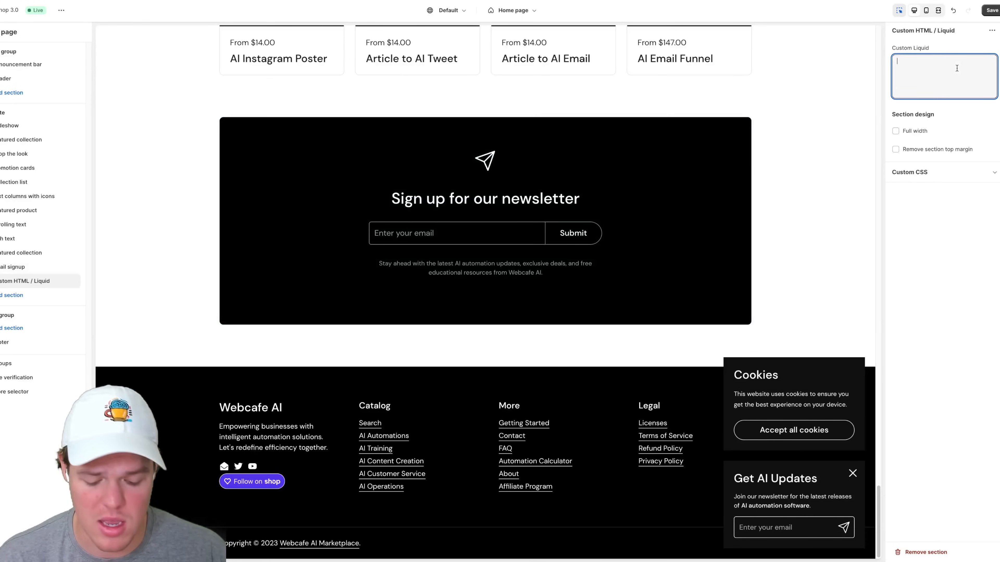
key(ctrl+v)
click(974, 301)
key(ctrl+s)
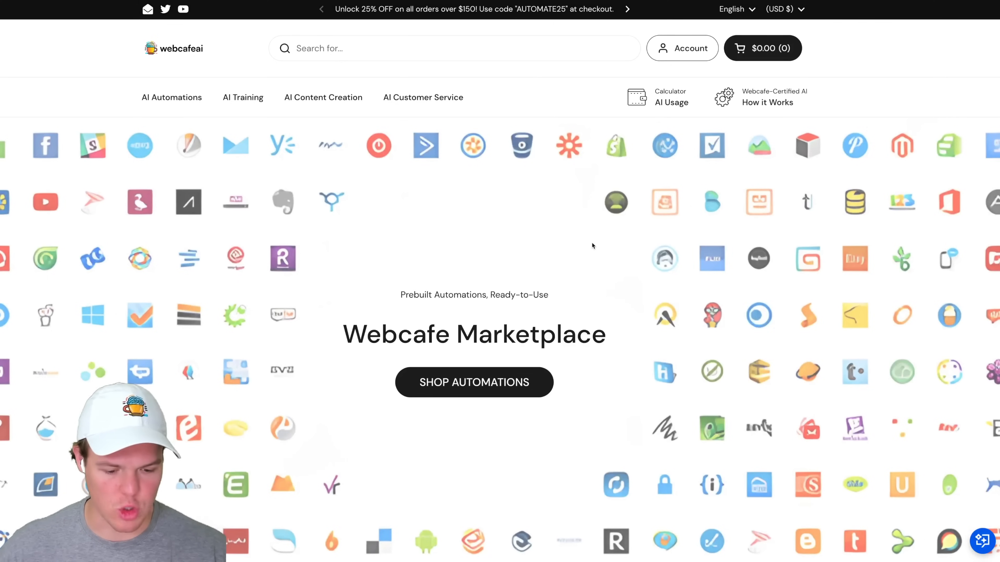
- Open the chatbot popup on the live store's home page, and check its greeting and where its Contact us link leads
key(ctrl+plus)
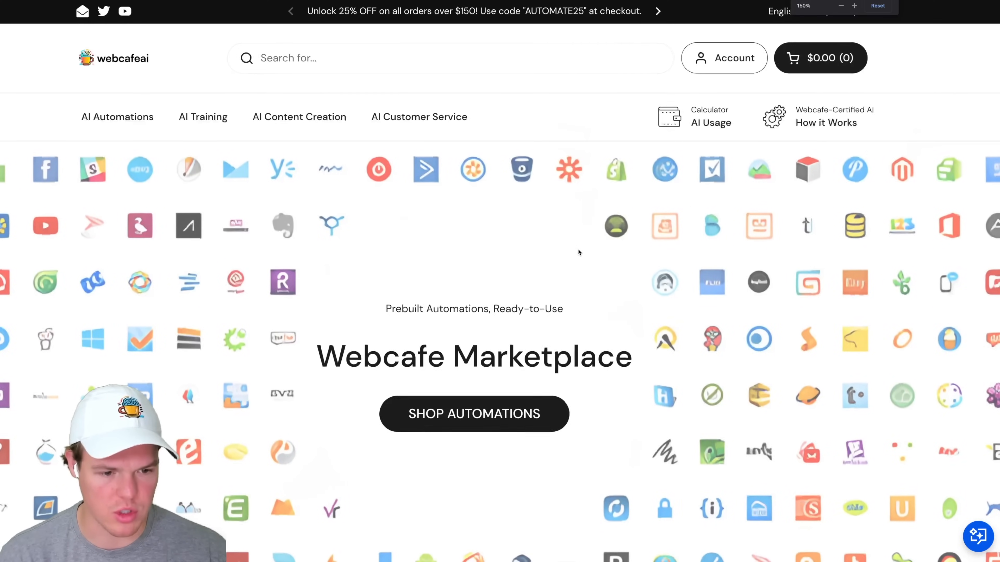
key(ctrl+plus)
click(970, 524)
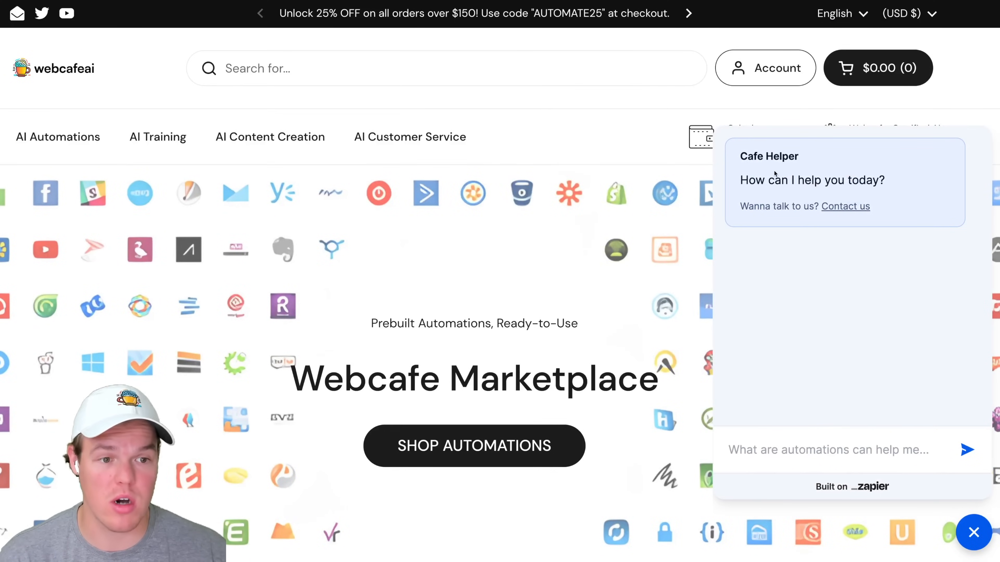
drag(747, 158, 887, 182)
click(802, 163)
click(887, 184)
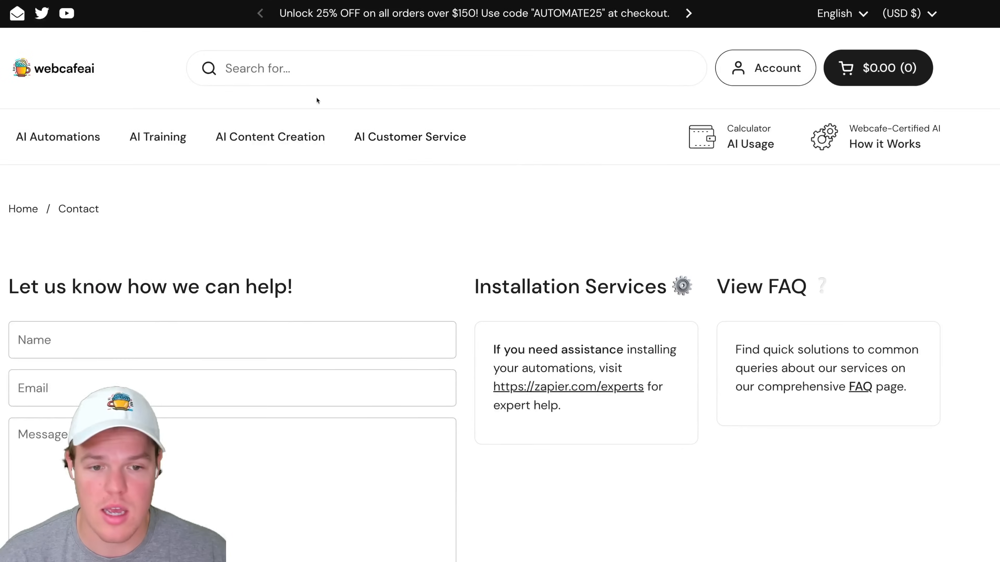
scroll(333, 151, down, 6)
scroll(337, 151, up, 5)
scroll(338, 152, up, 1)
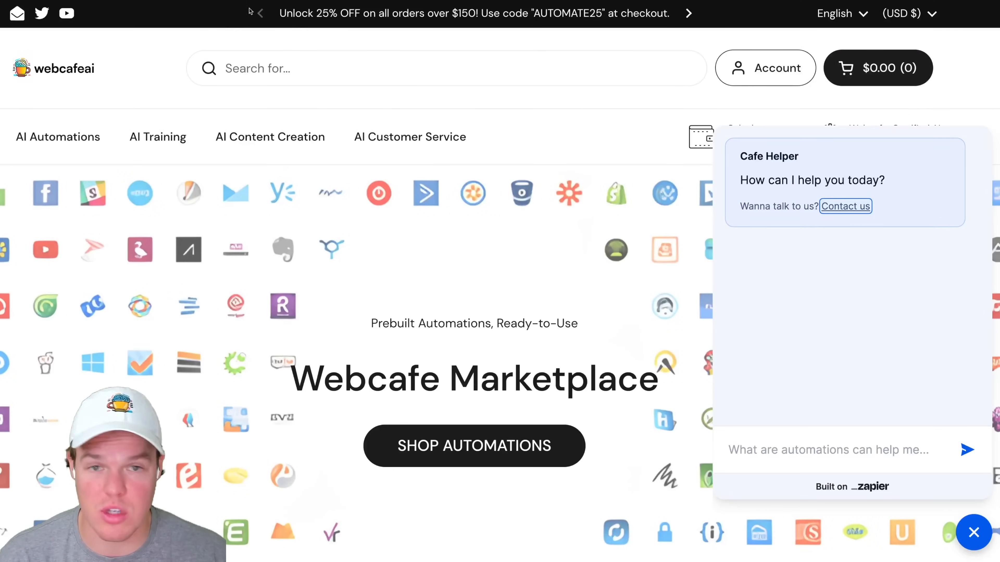
- Send the message "Hello!" to the embedded chatbot on the store's home page
click(846, 447)
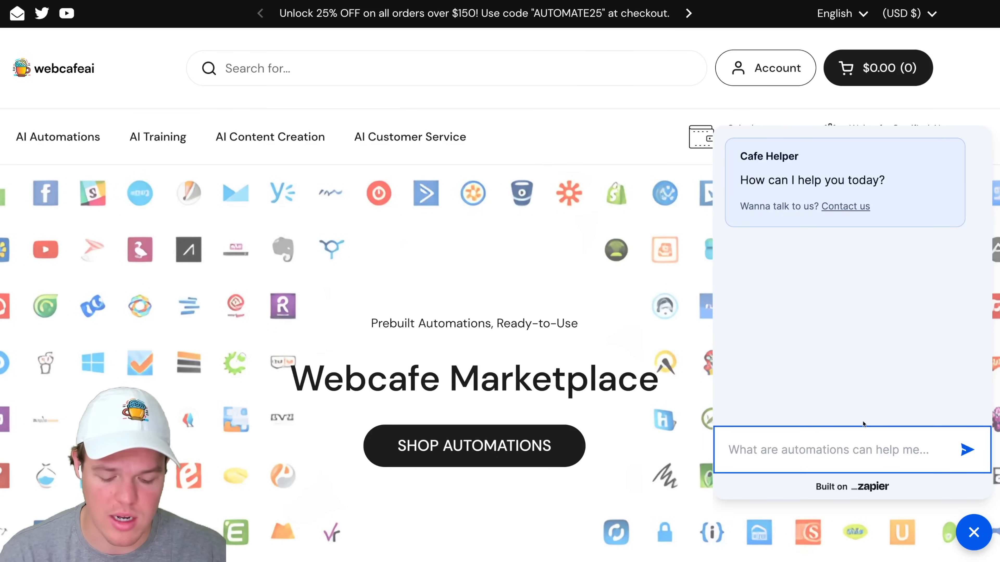
text(Hello!)
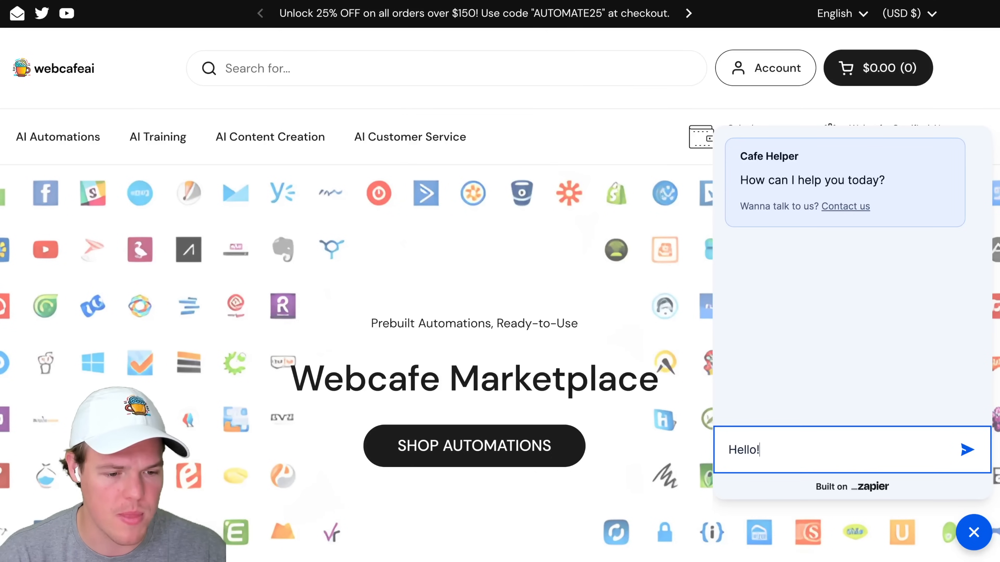
key(Return)
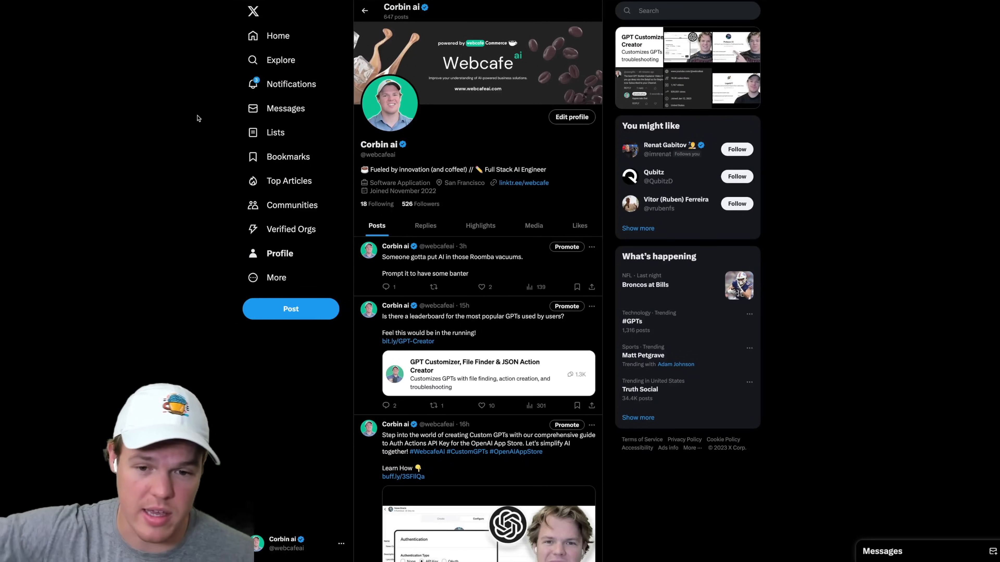
scroll(149, 169, down, 6)
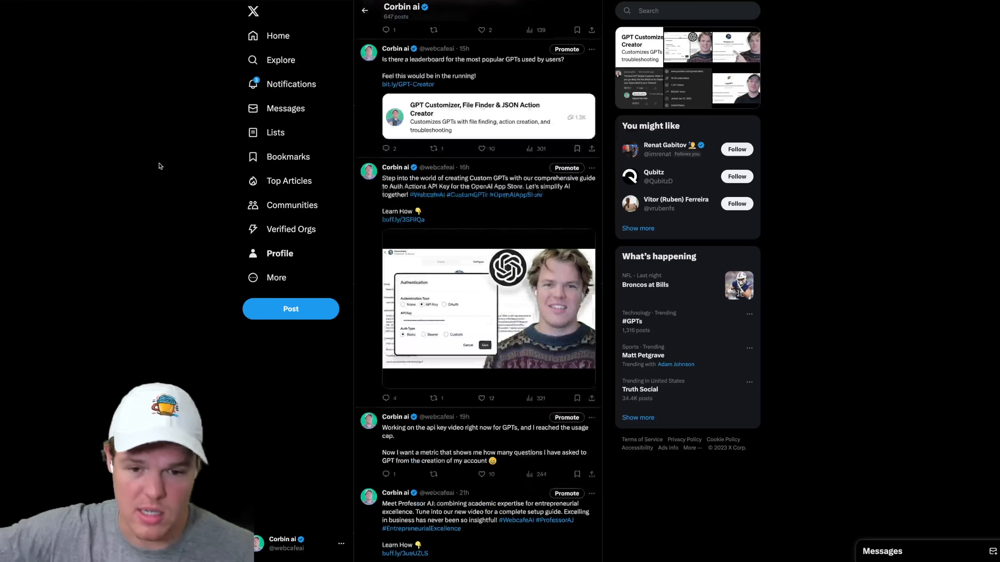
scroll(483, 200, up, 2)
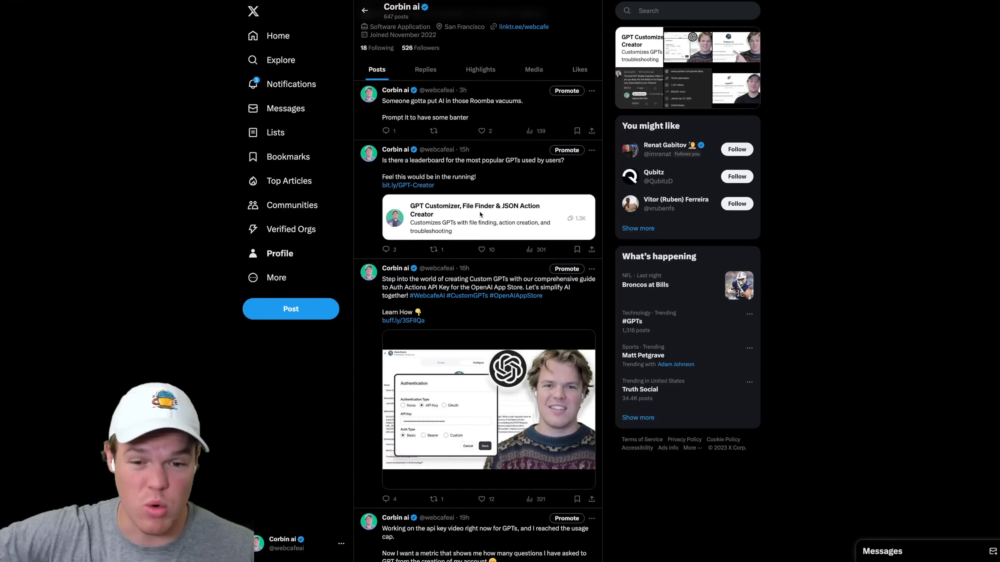
scroll(480, 217, up, 2)
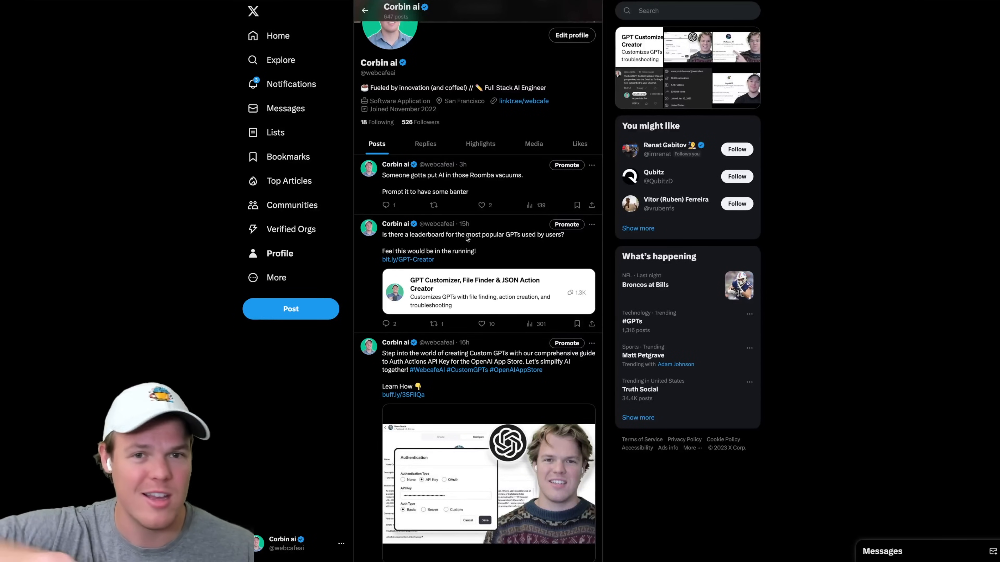
scroll(471, 238, up, 1)
scroll(459, 231, up, 1)
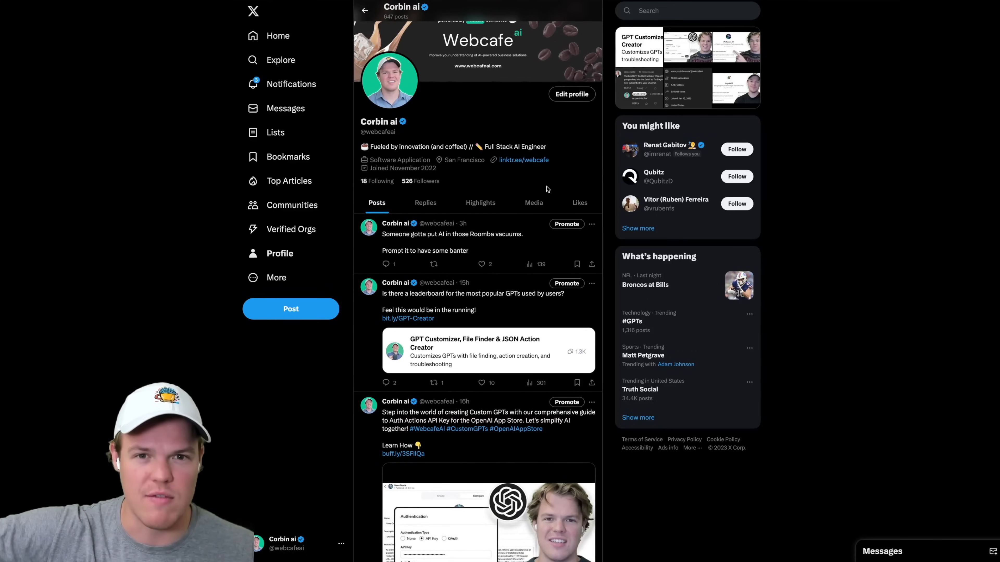
scroll(420, 181, up, 1)
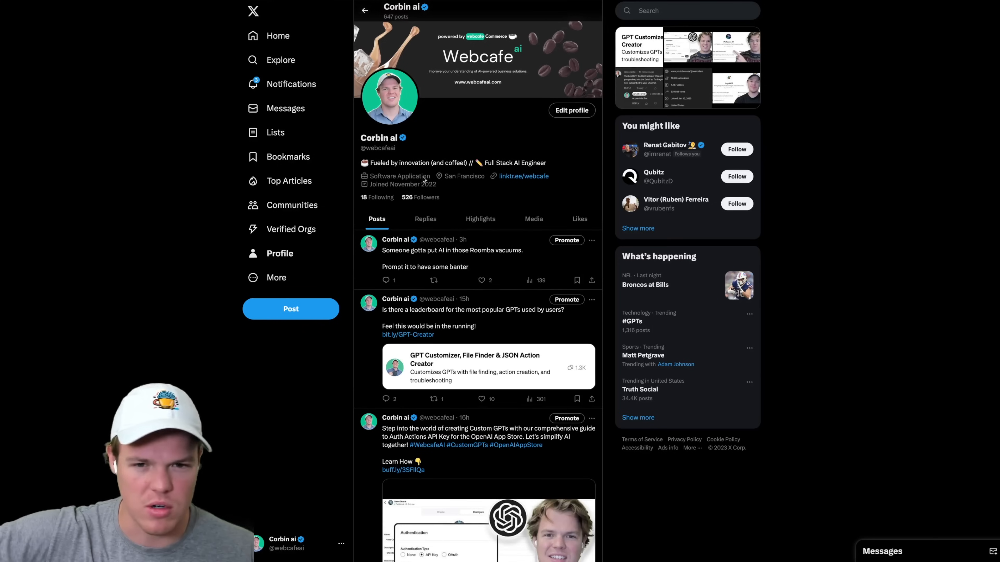
scroll(472, 178, up, 1)
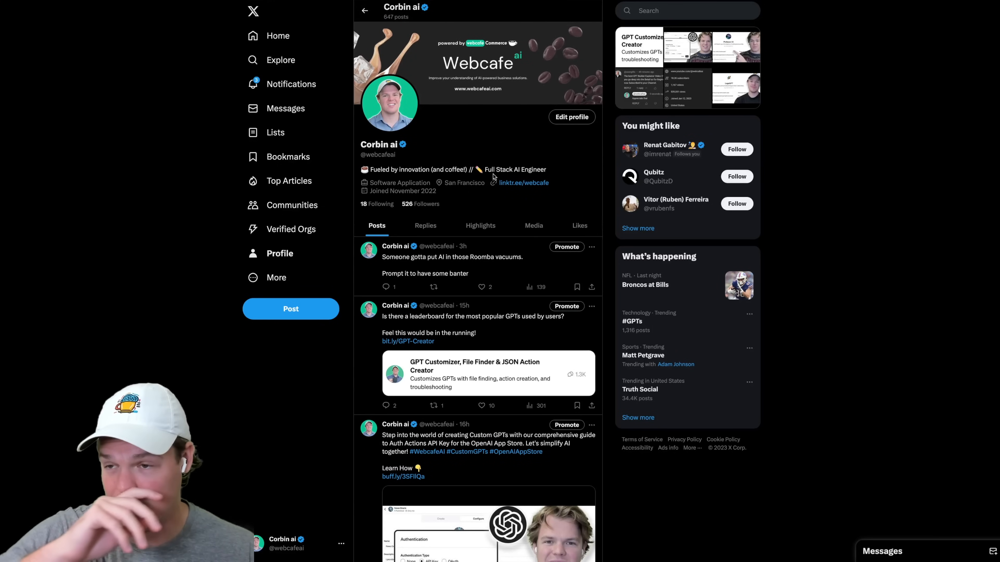